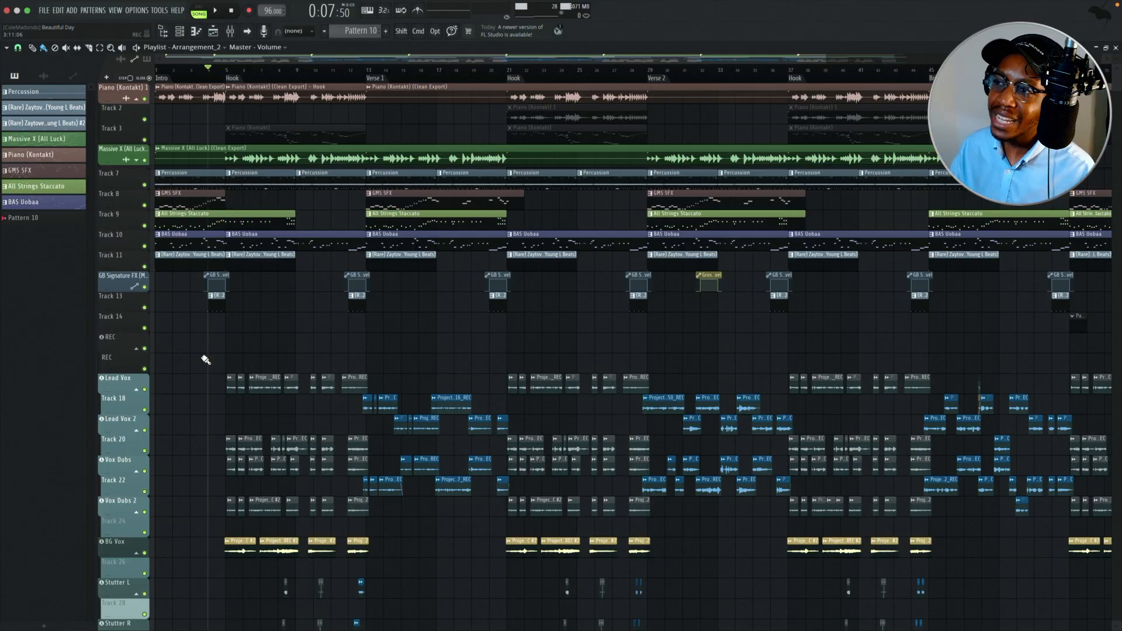
Step: Play the arrangement from the beginning through the Intro and first Hook, and stop playback
{"action": "left_click_drag", "start_coordinate": [199, 71], "coordinate": [128, 81]}
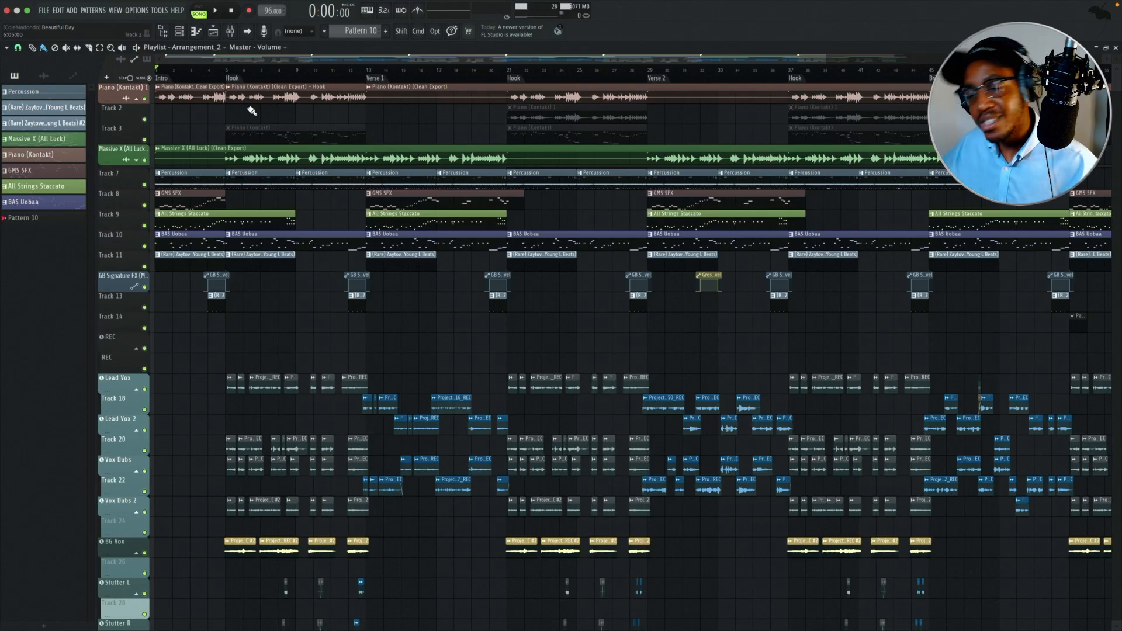
{"action": "key", "text": "space"}
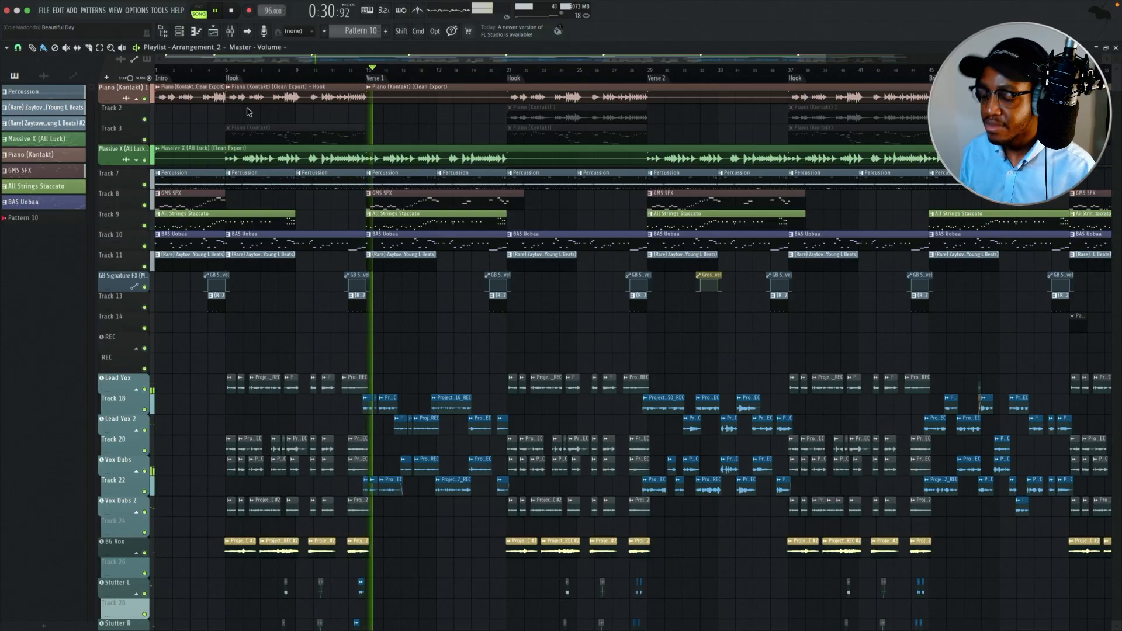
{"action": "key", "text": "space"}
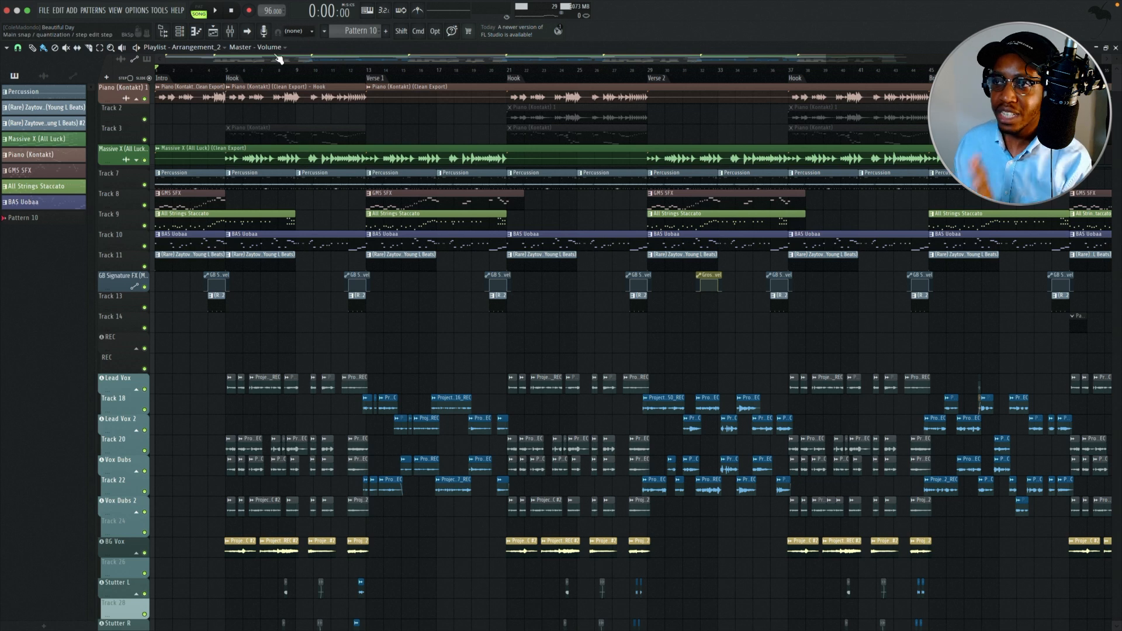
Step: Open the mixer, look through its music and vocal tracks, and close it
{"action": "left_click", "coordinate": [230, 31]}
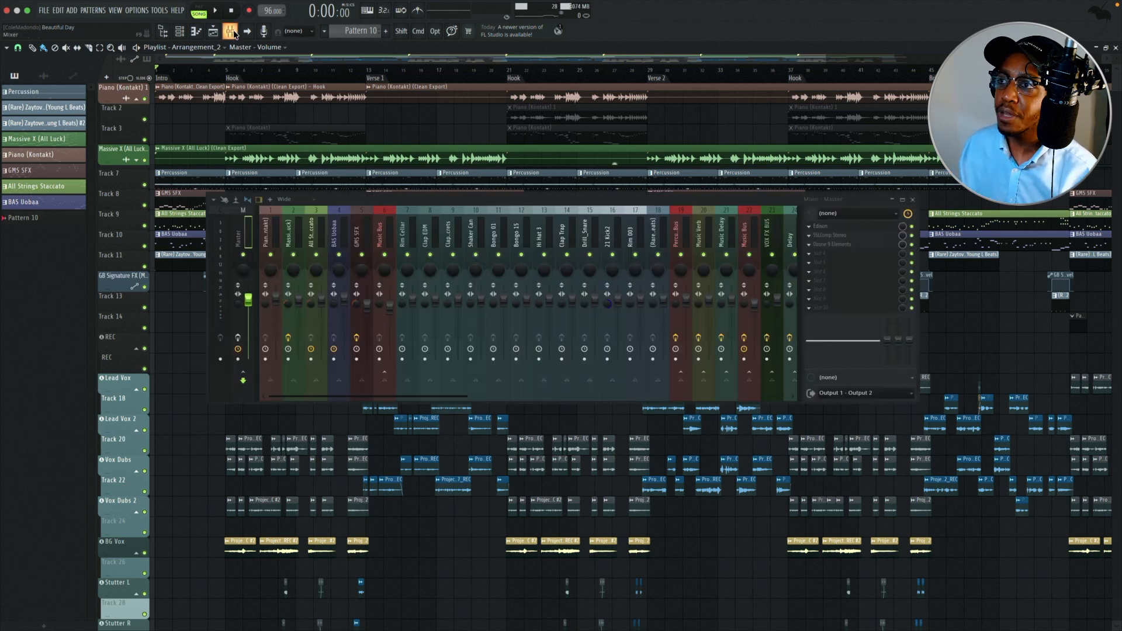
{"action": "scroll", "coordinate": [644, 237], "scroll_direction": "right", "scroll_amount": 4}
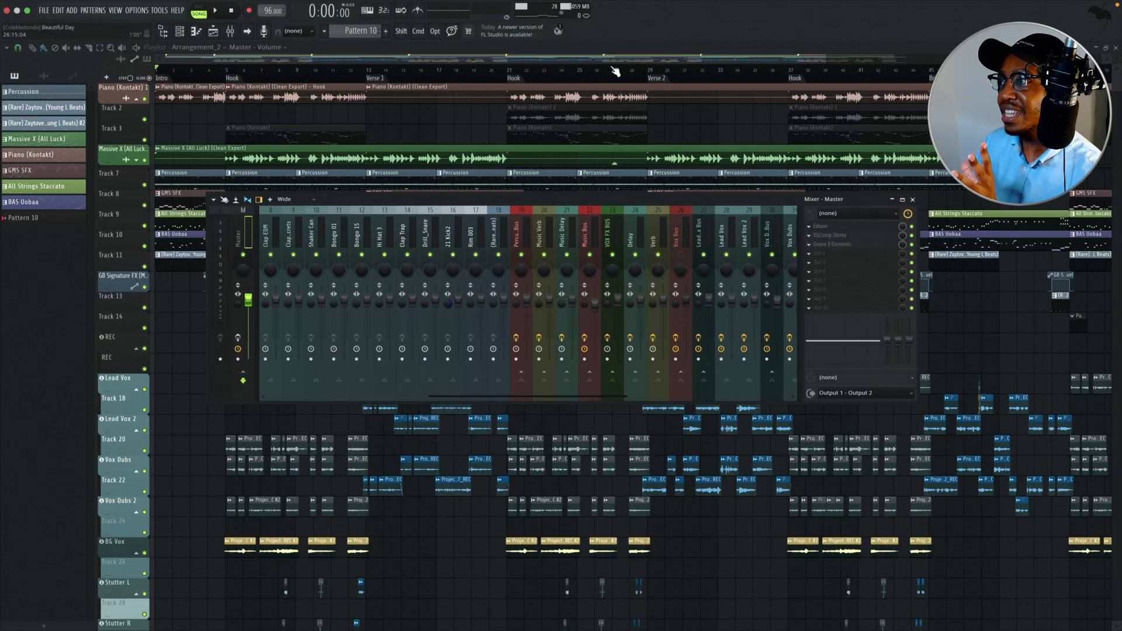
{"action": "key", "text": "F9"}
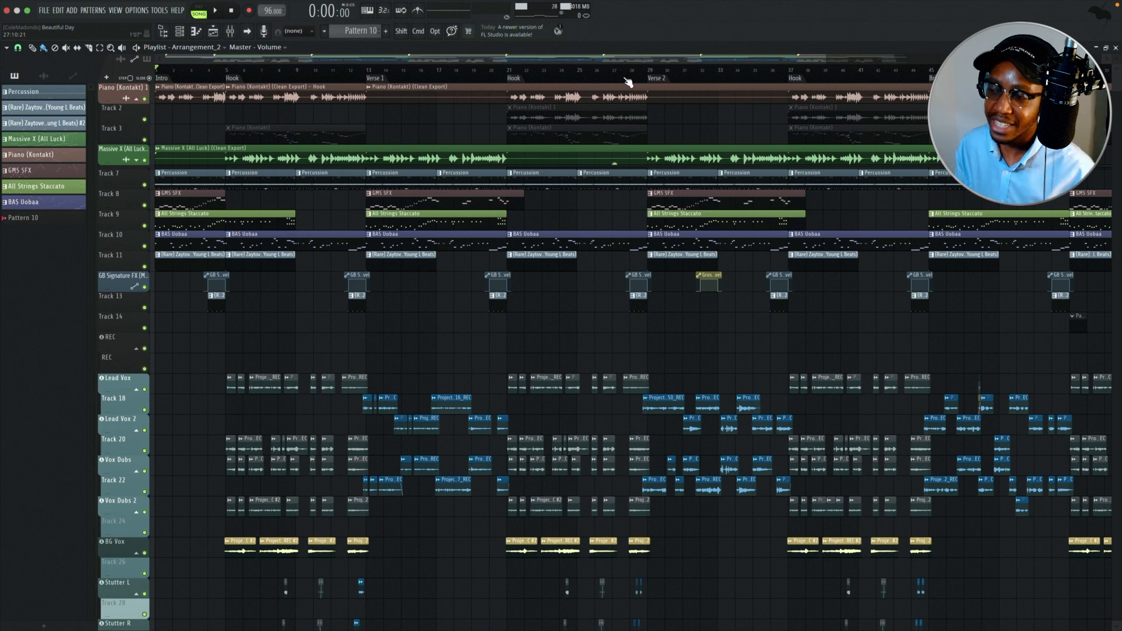
Step: Play short parts of the Intro and first Hook, stop playback, and move the playhead to Verse 1
{"action": "key", "text": "space"}
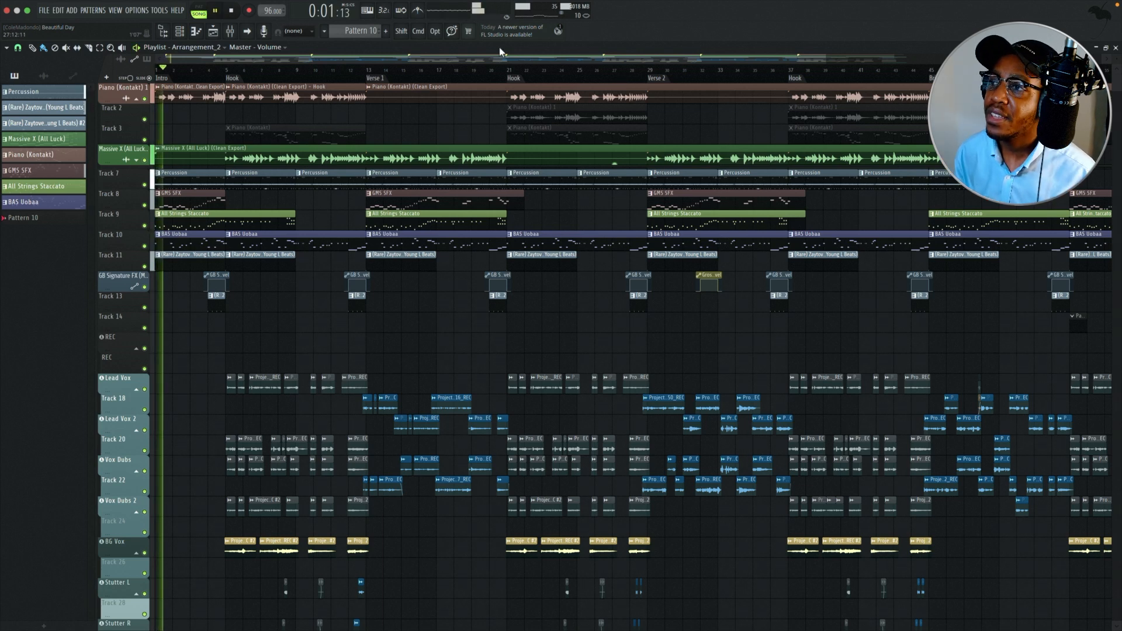
{"action": "left_click", "coordinate": [229, 76]}
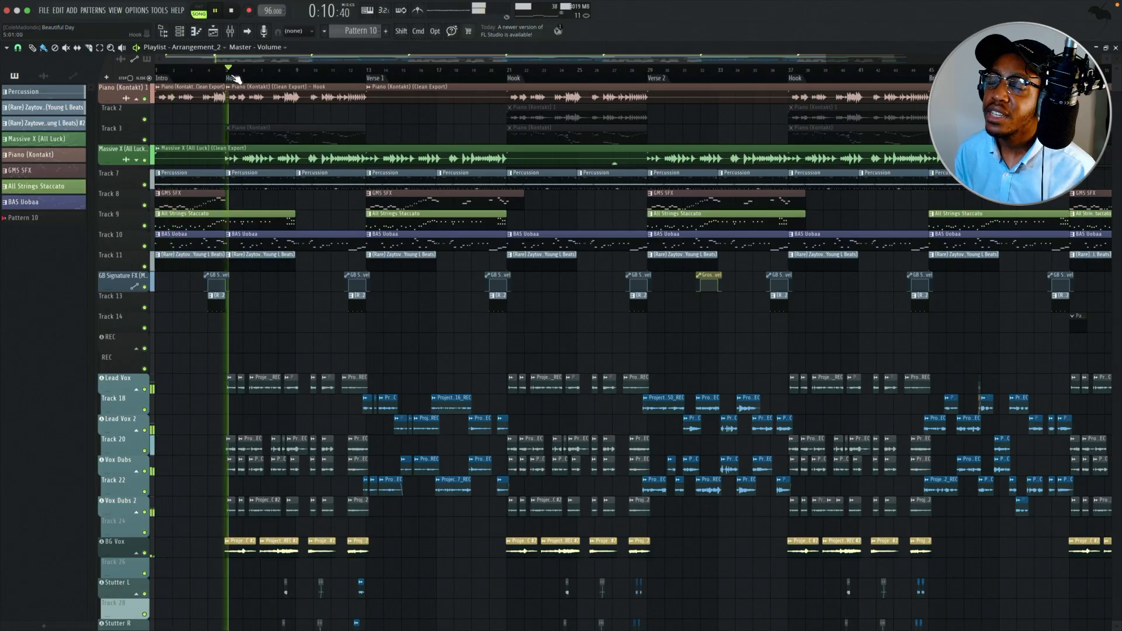
{"action": "key", "text": "space"}
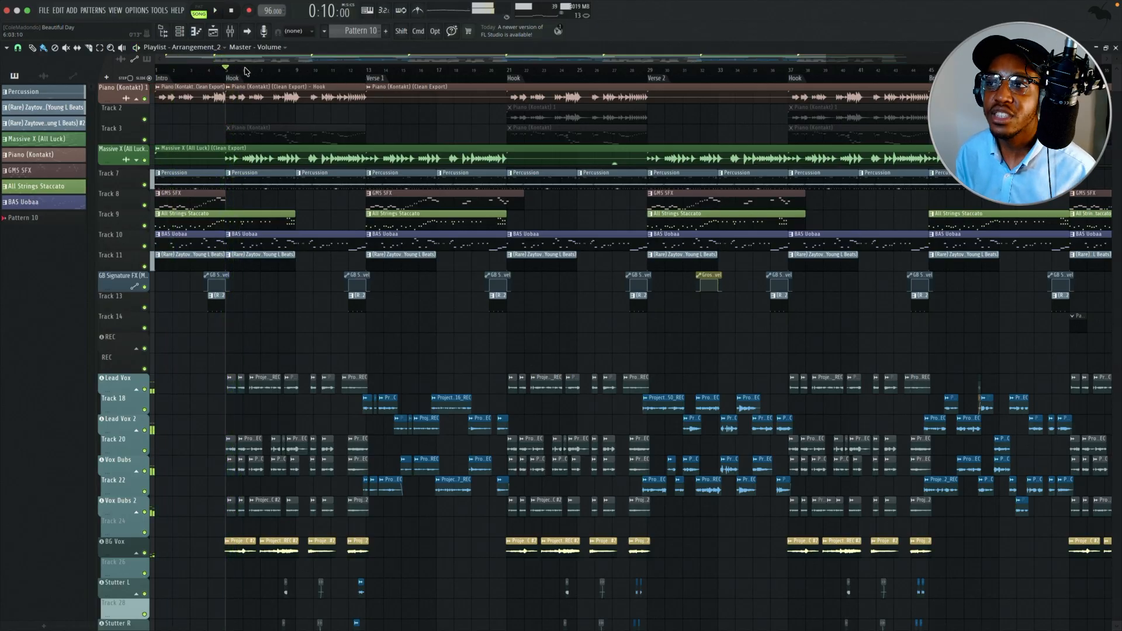
{"action": "key", "text": "space"}
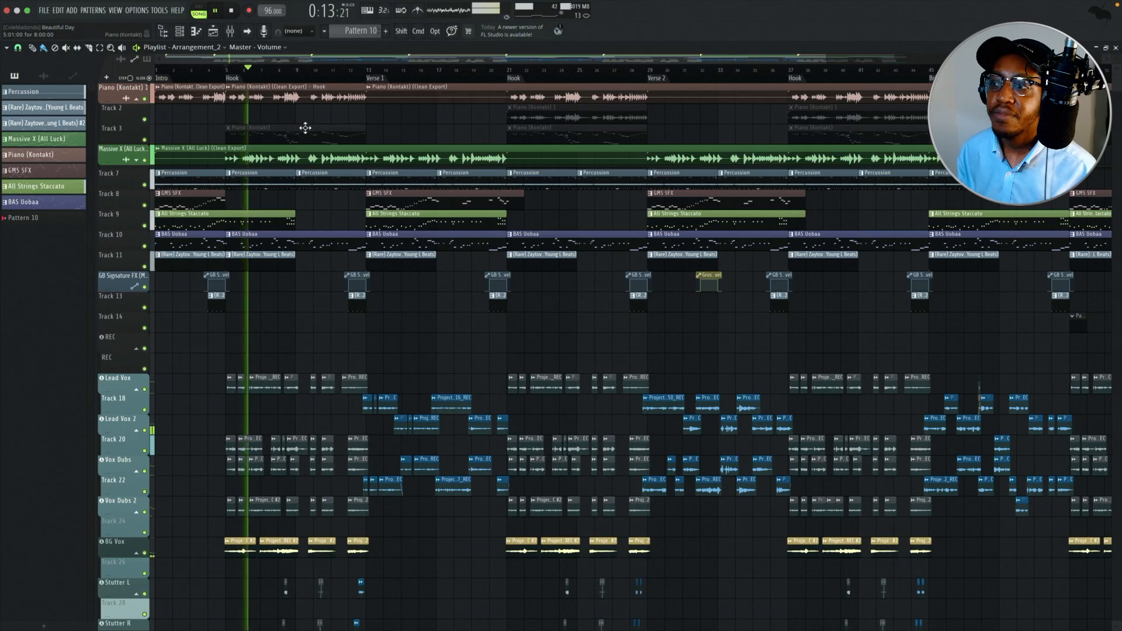
{"action": "key", "text": "space"}
{"action": "left_click", "coordinate": [373, 76]}
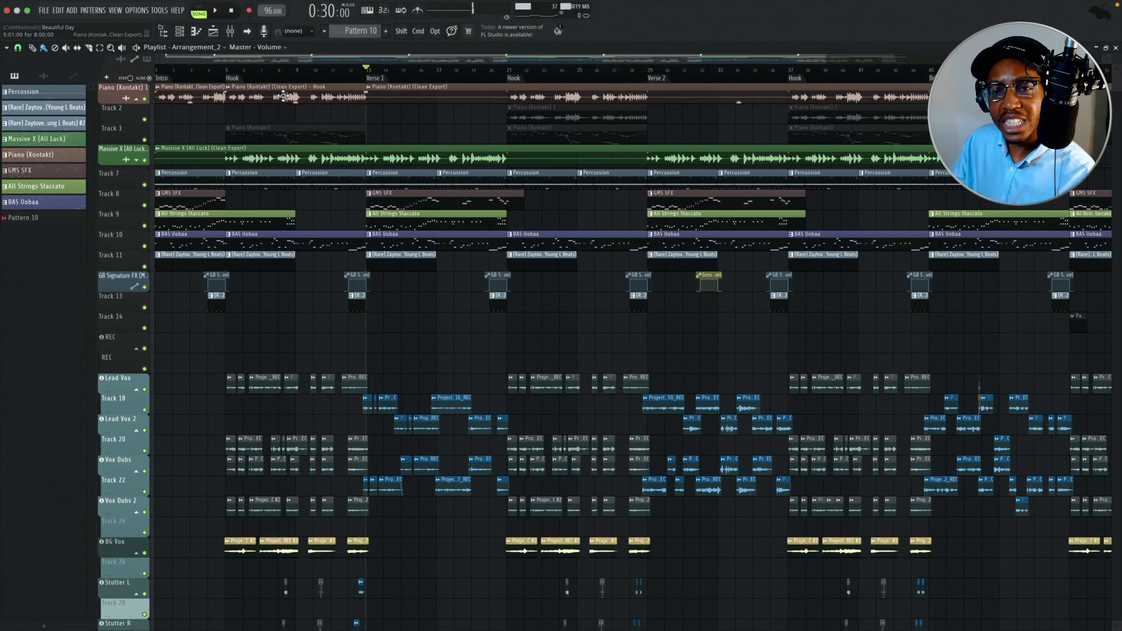
Step: Solo the Piano (Kontakt) track and play it from the start of the first Hook
{"action": "right_click", "coordinate": [144, 98]}
{"action": "left_click", "coordinate": [228, 77]}
{"action": "key", "text": "space"}
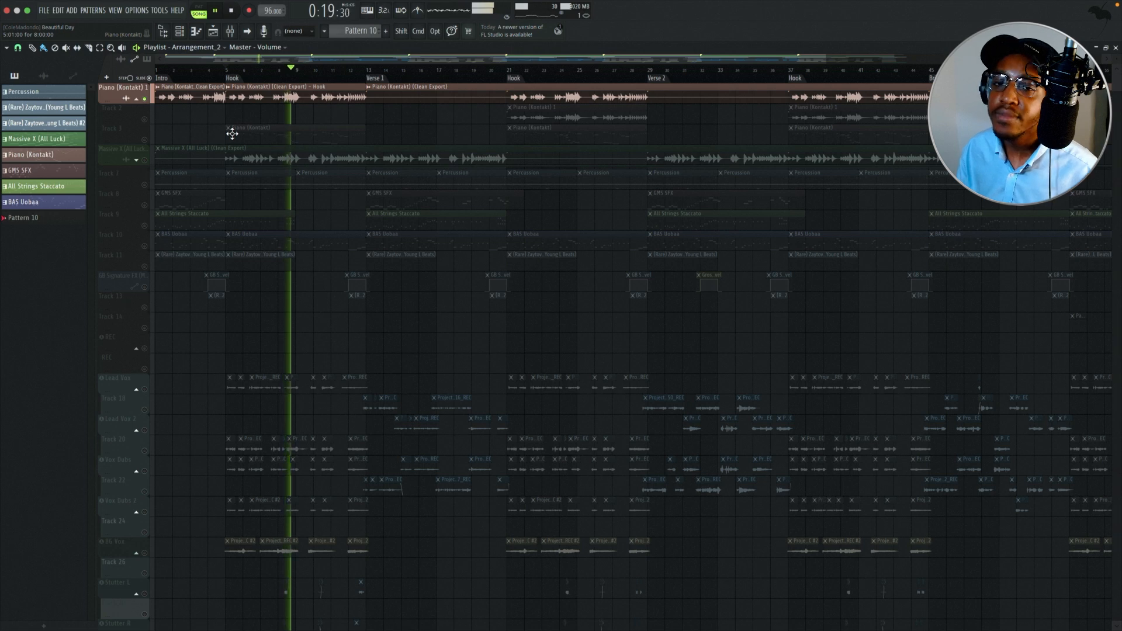
{"action": "key", "text": "space"}
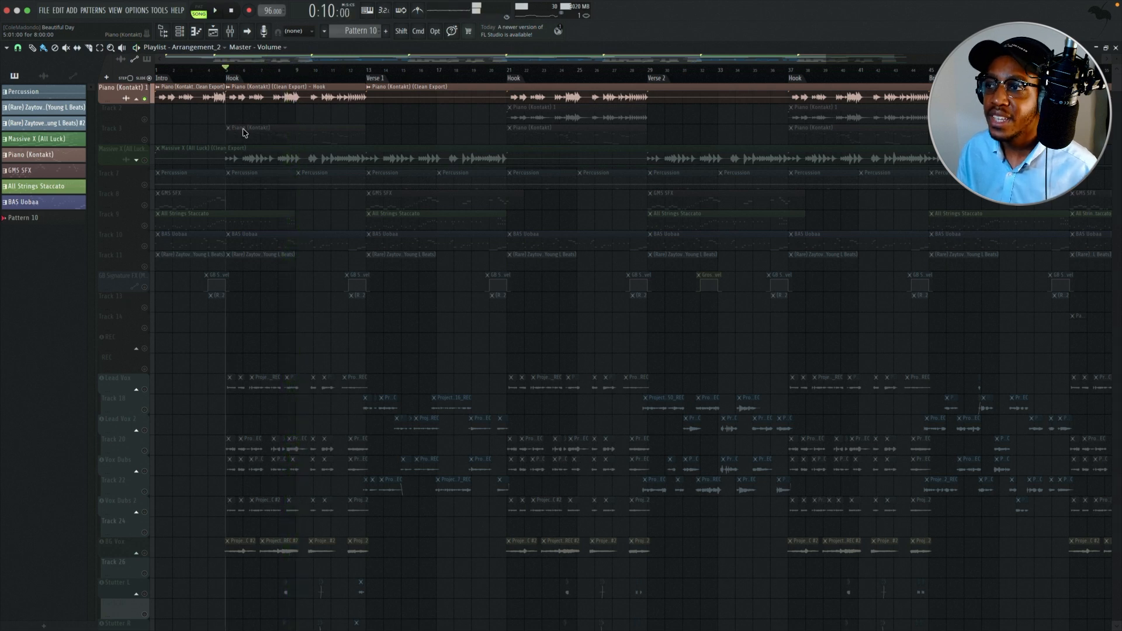
Step: Open the muted Piano (Kontakt) pattern clip on Track 3 in the piano roll and view its notes from the start
{"action": "left_click", "coordinate": [137, 99]}
{"action": "left_click", "coordinate": [137, 98]}
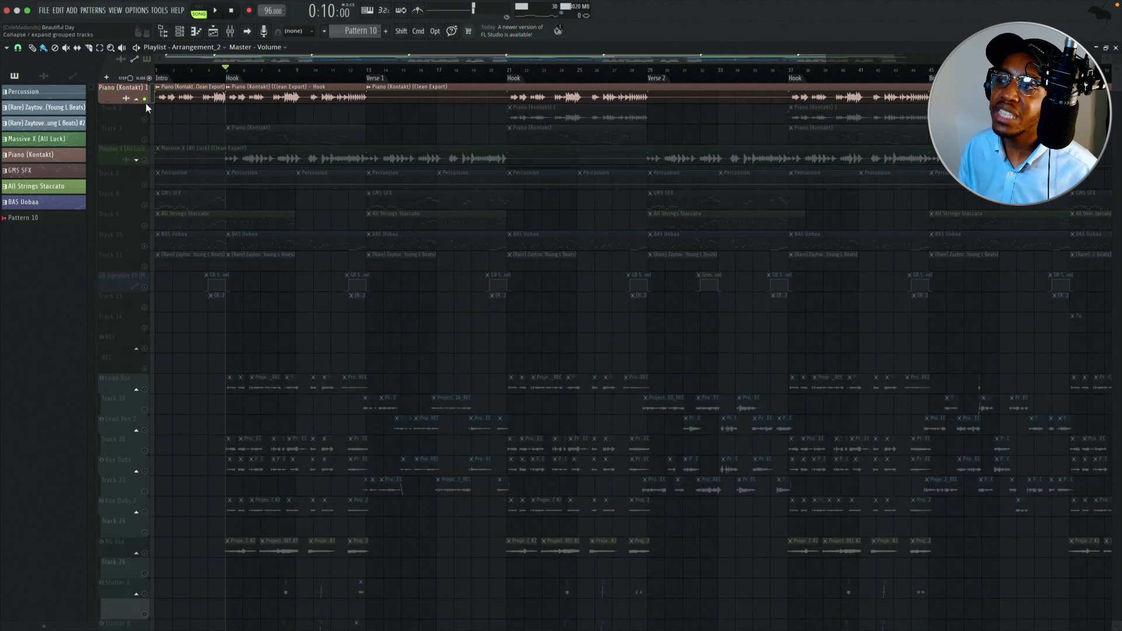
{"action": "double_click", "coordinate": [253, 133]}
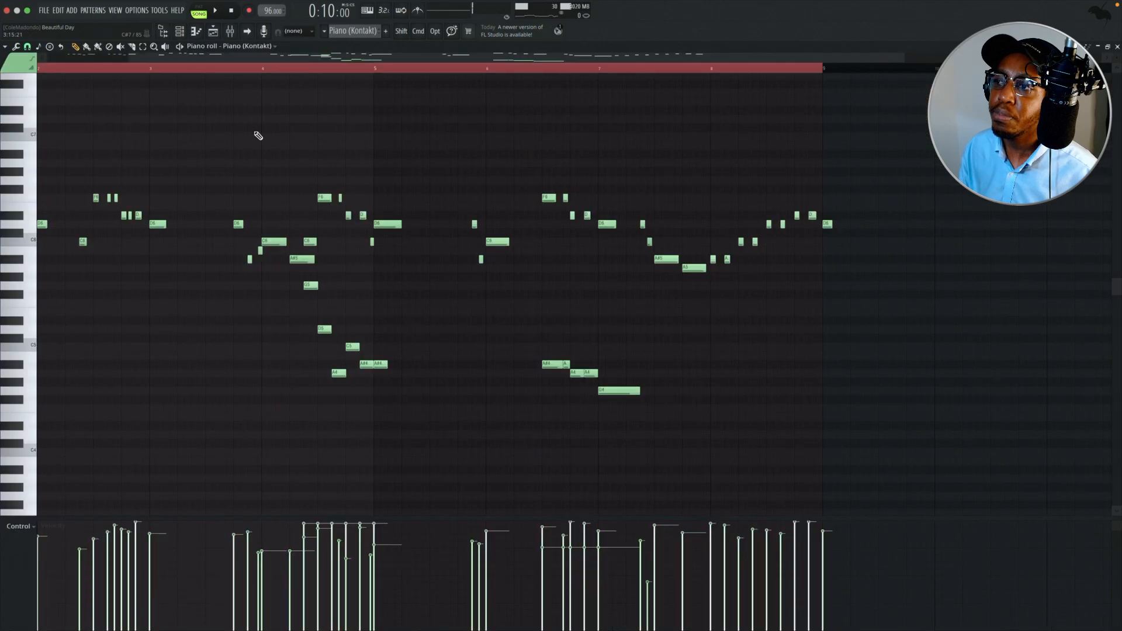
{"action": "left_click_drag", "start_coordinate": [352, 58], "coordinate": [156, 47]}
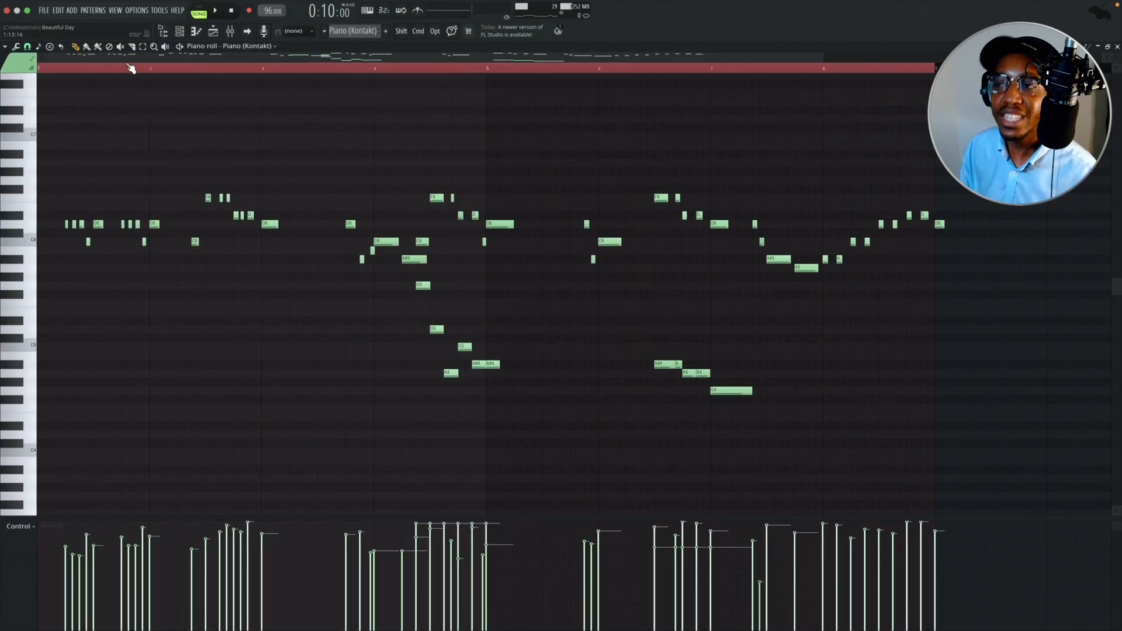
Step: Open the Piano (Kontakt) channel's instrument to view The Grandeur, and close its window
{"action": "left_click", "coordinate": [187, 34]}
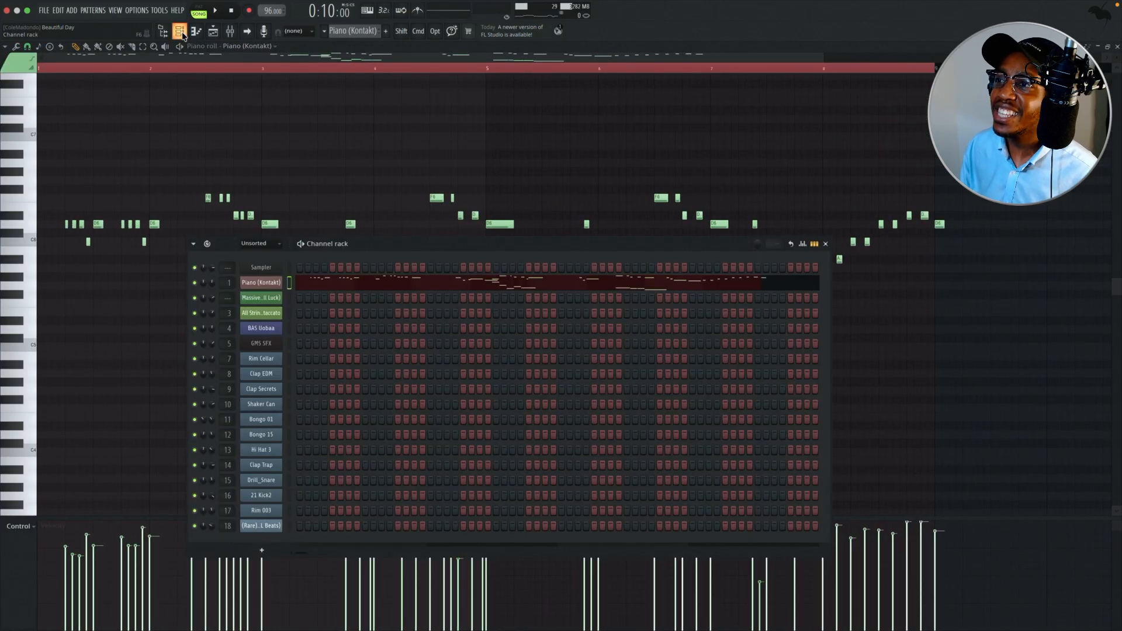
{"action": "left_click", "coordinate": [269, 276]}
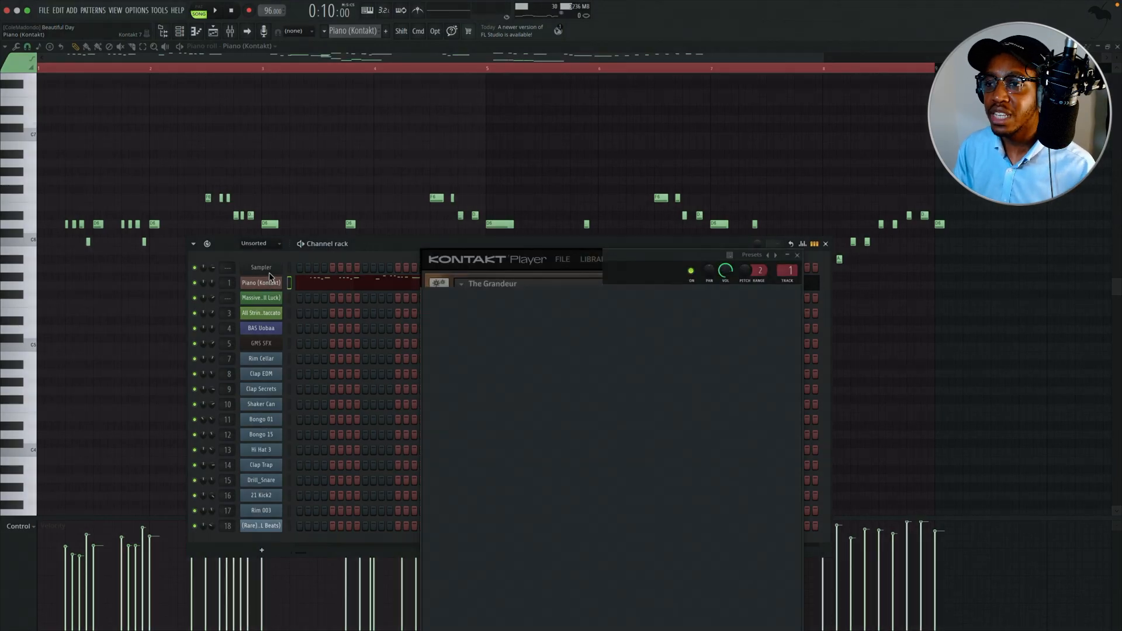
{"action": "left_click_drag", "start_coordinate": [574, 255], "coordinate": [664, 91]}
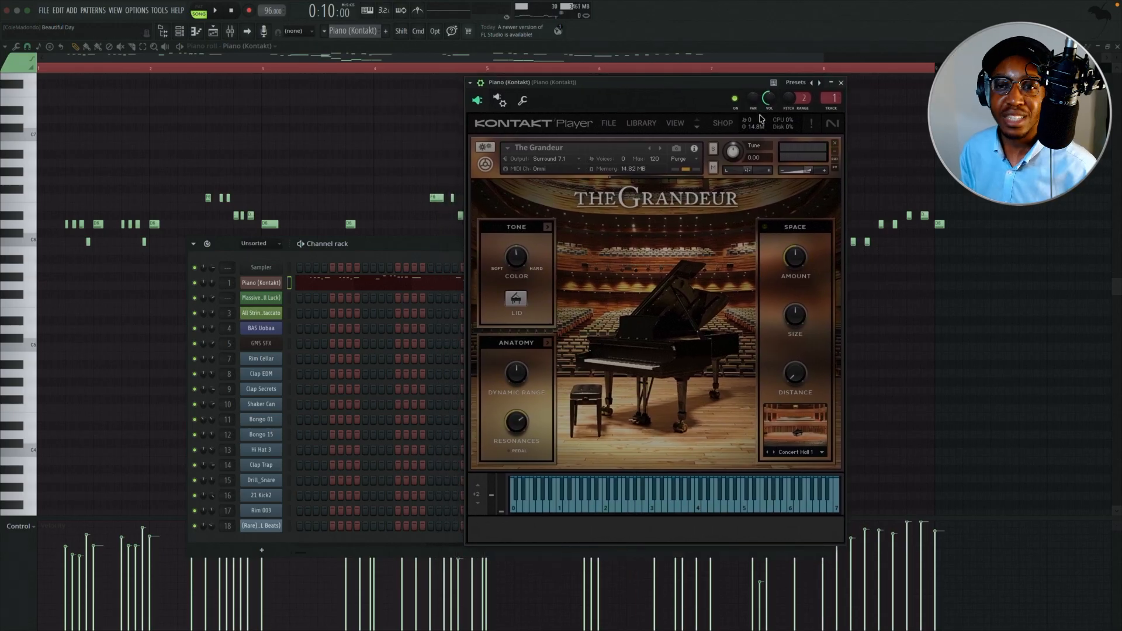
{"action": "left_click", "coordinate": [841, 83]}
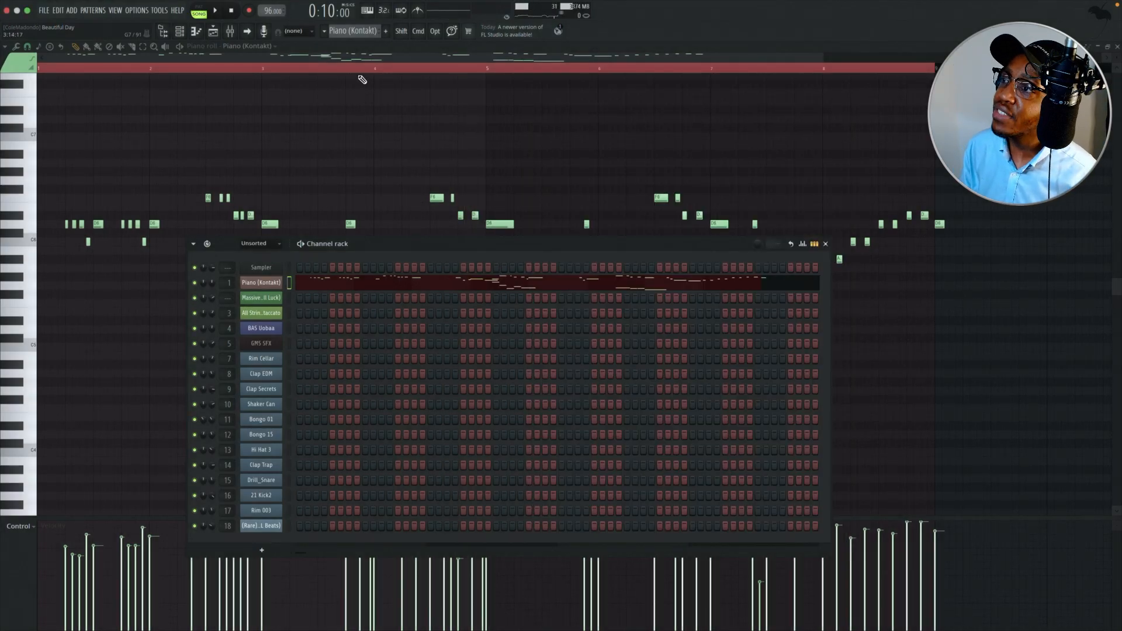
Step: Close the channel rack and play the Piano (Kontakt) pattern briefly in pattern mode
{"action": "key", "text": "F6"}
{"action": "left_click", "coordinate": [199, 12]}
{"action": "key", "text": "space"}
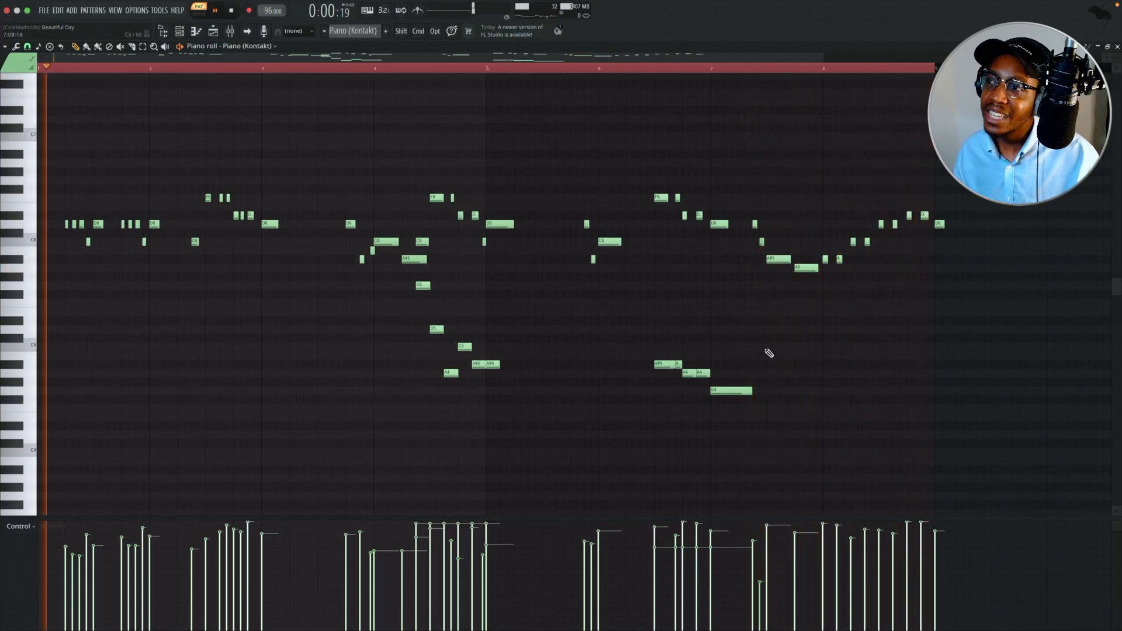
{"action": "key", "text": "space"}
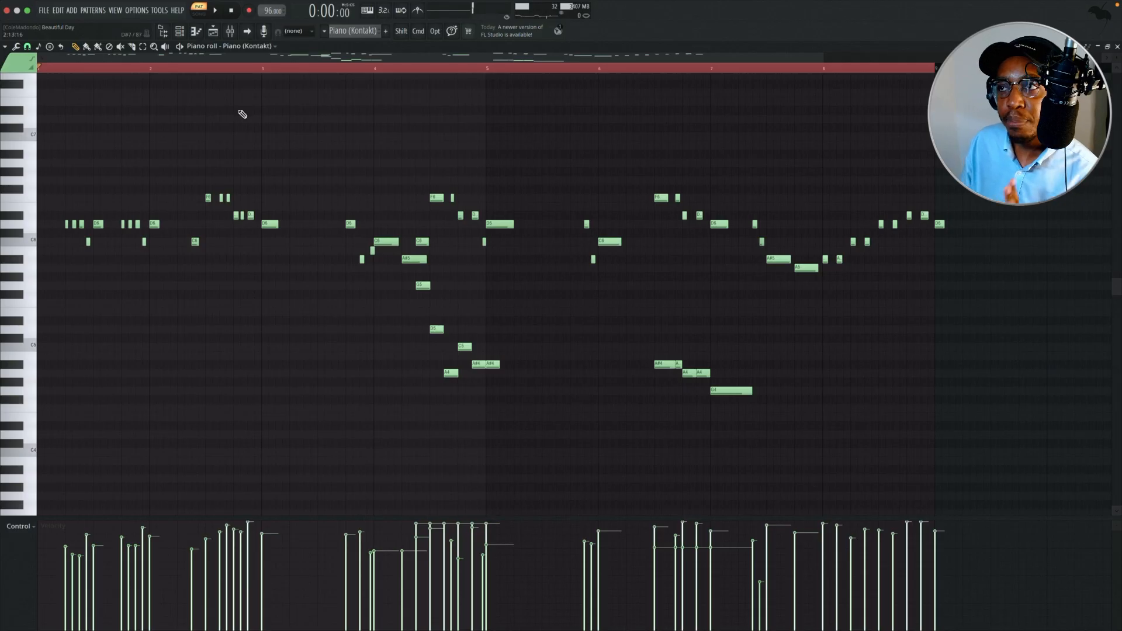
{"action": "left_click", "coordinate": [180, 37]}
{"action": "left_click", "coordinate": [179, 37]}
{"action": "left_click", "coordinate": [178, 37]}
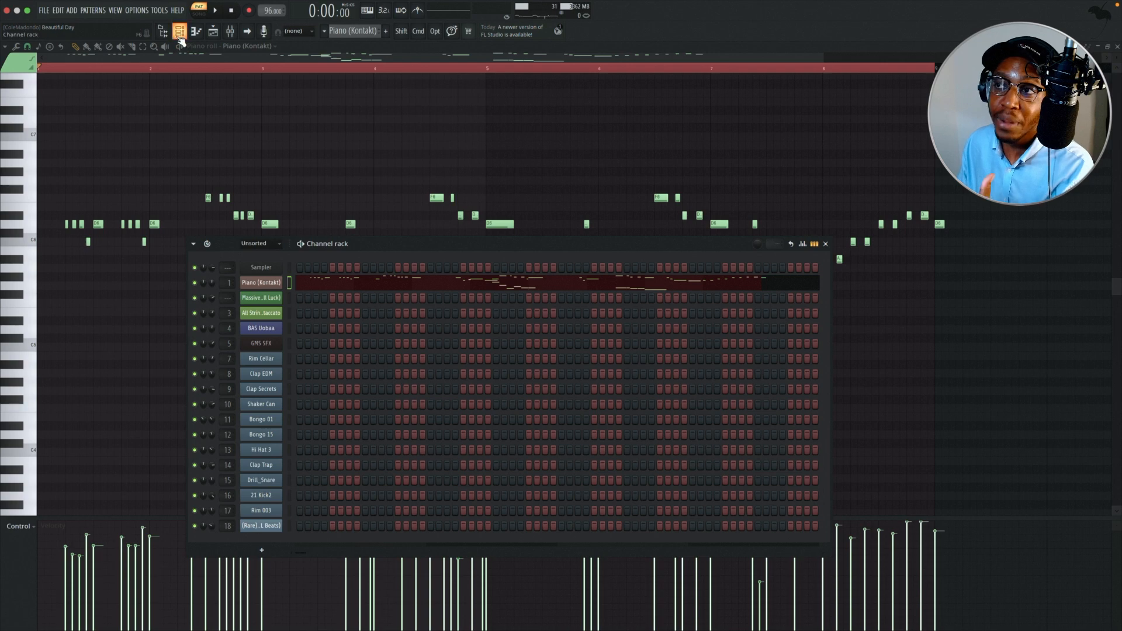
{"action": "left_click", "coordinate": [179, 37]}
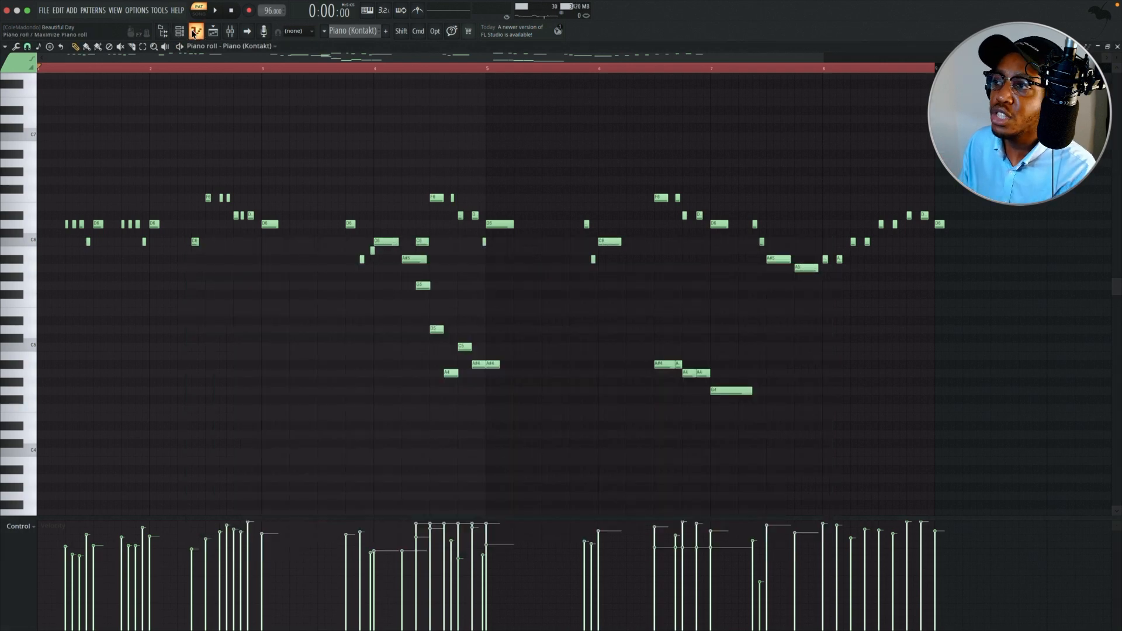
Step: Return to the playlist, enable Track 2, Track 3 and the Massive X (All Luck) track, and mute the Piano (Kontakt) track
{"action": "left_click", "coordinate": [195, 32]}
{"action": "left_click", "coordinate": [145, 120]}
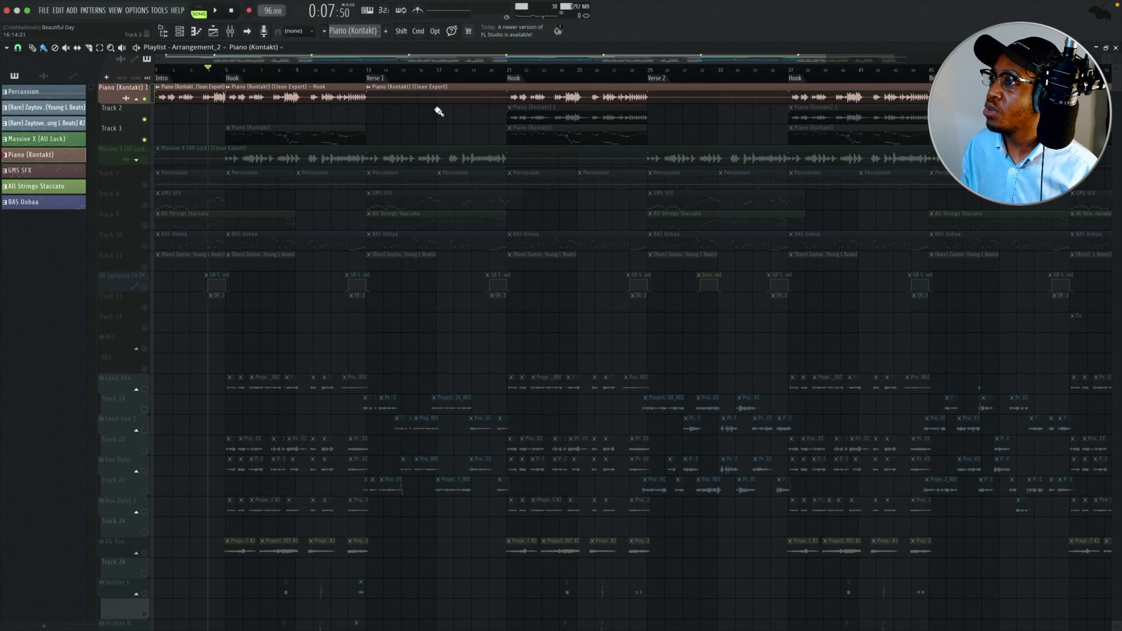
{"action": "left_click", "coordinate": [145, 160]}
{"action": "left_click", "coordinate": [145, 99]}
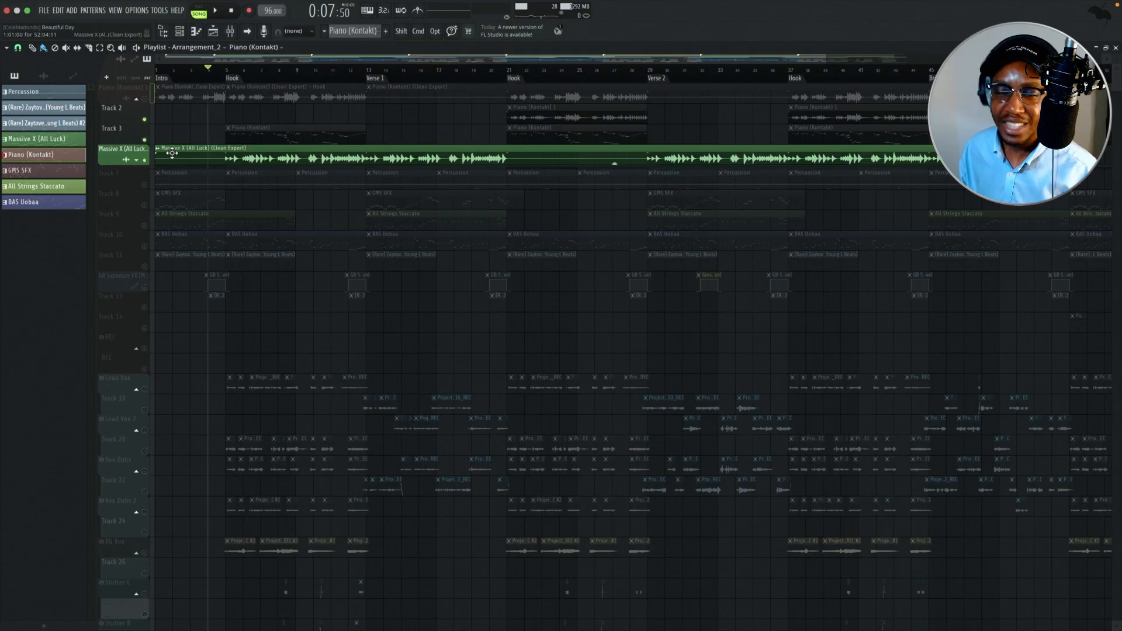
Step: Play the Massive X (All Luck) track from the first Hook and expand its grouped tracks, leaving Track 5 muted
{"action": "left_click", "coordinate": [224, 75]}
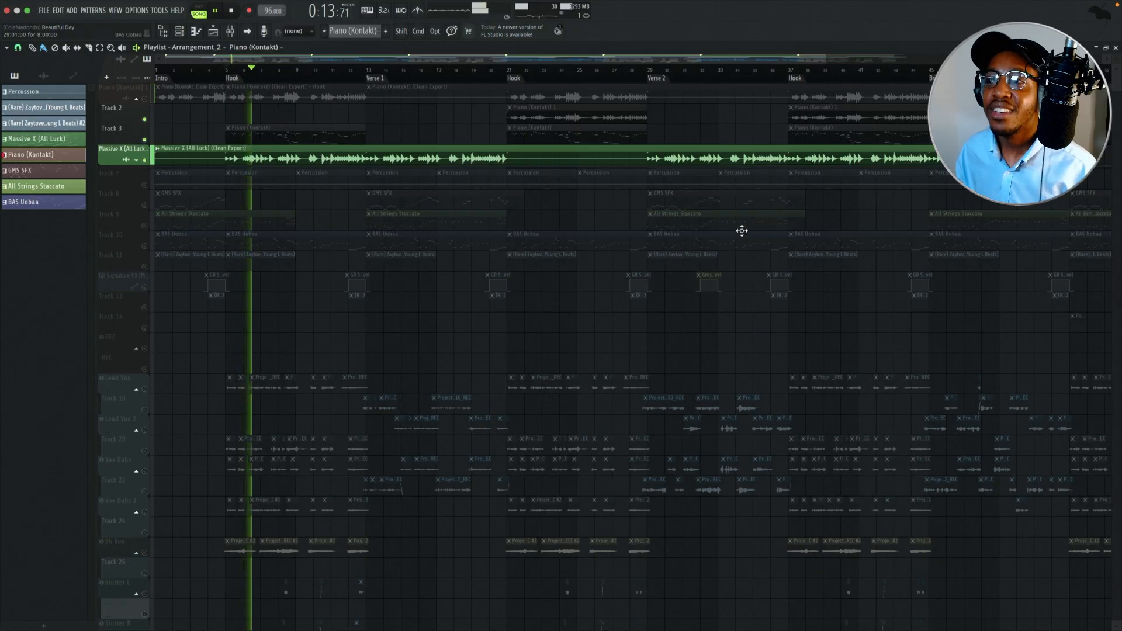
{"action": "left_click", "coordinate": [143, 161]}
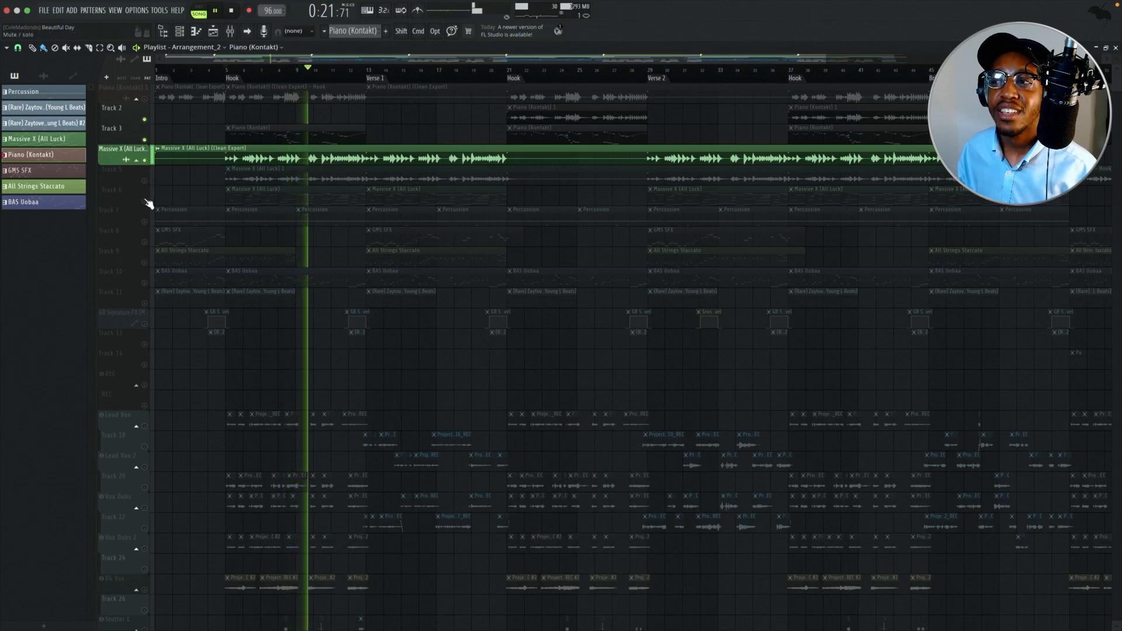
{"action": "key", "text": "space"}
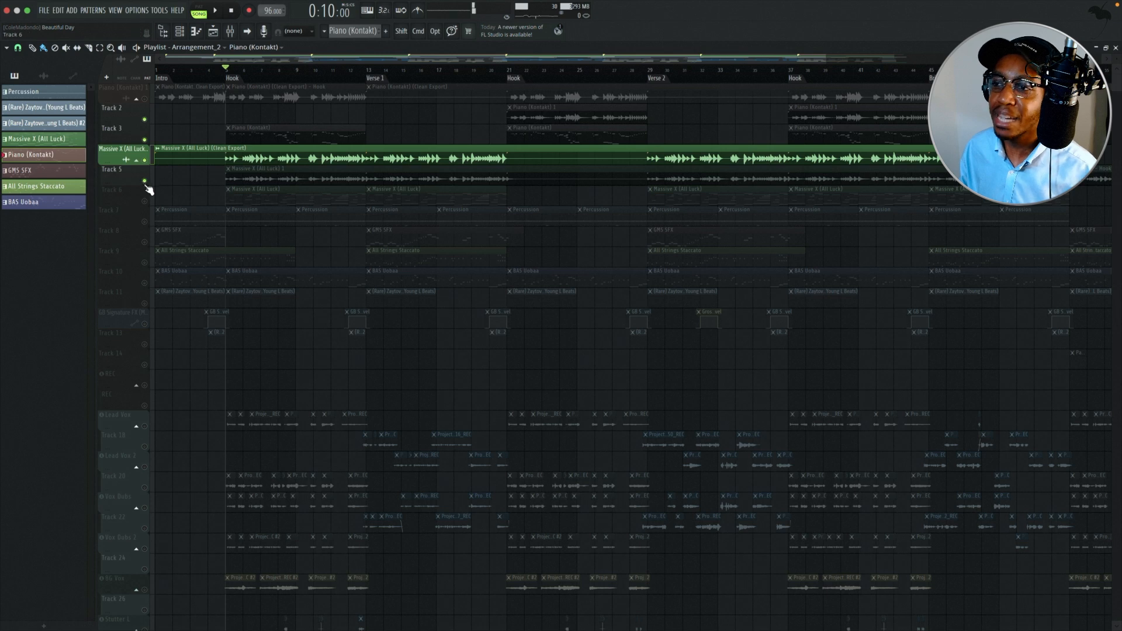
{"action": "left_click", "coordinate": [145, 202]}
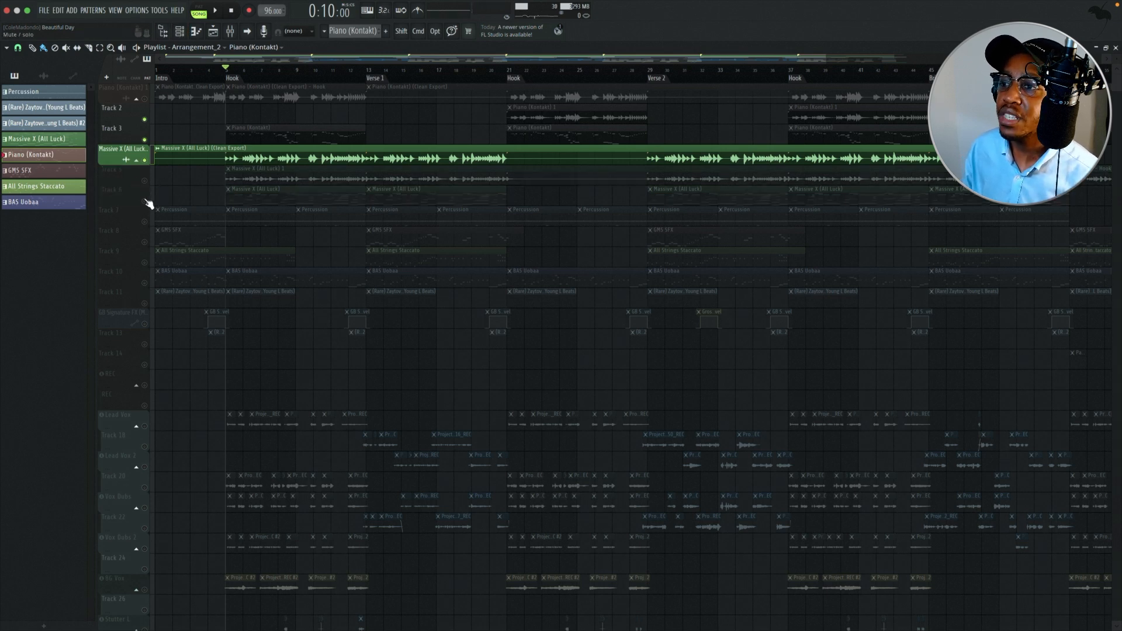
Step: Open the Massive X (All Luck) pattern clip in the piano roll and play it in pattern mode
{"action": "double_click", "coordinate": [253, 199]}
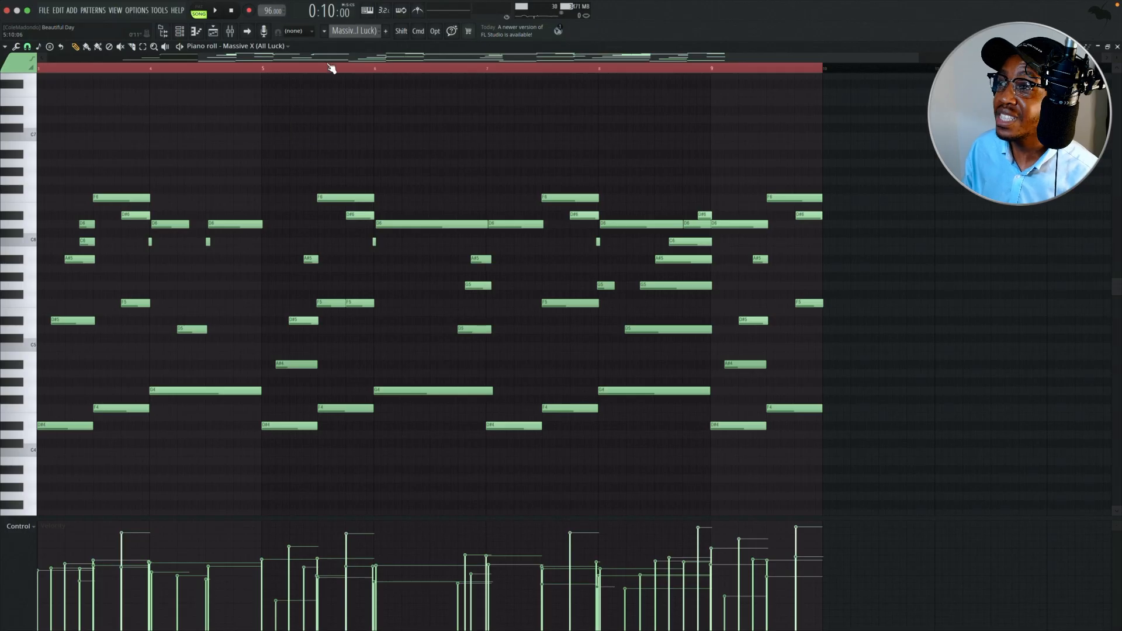
{"action": "scroll", "coordinate": [332, 68], "scroll_direction": "left", "scroll_amount": 8}
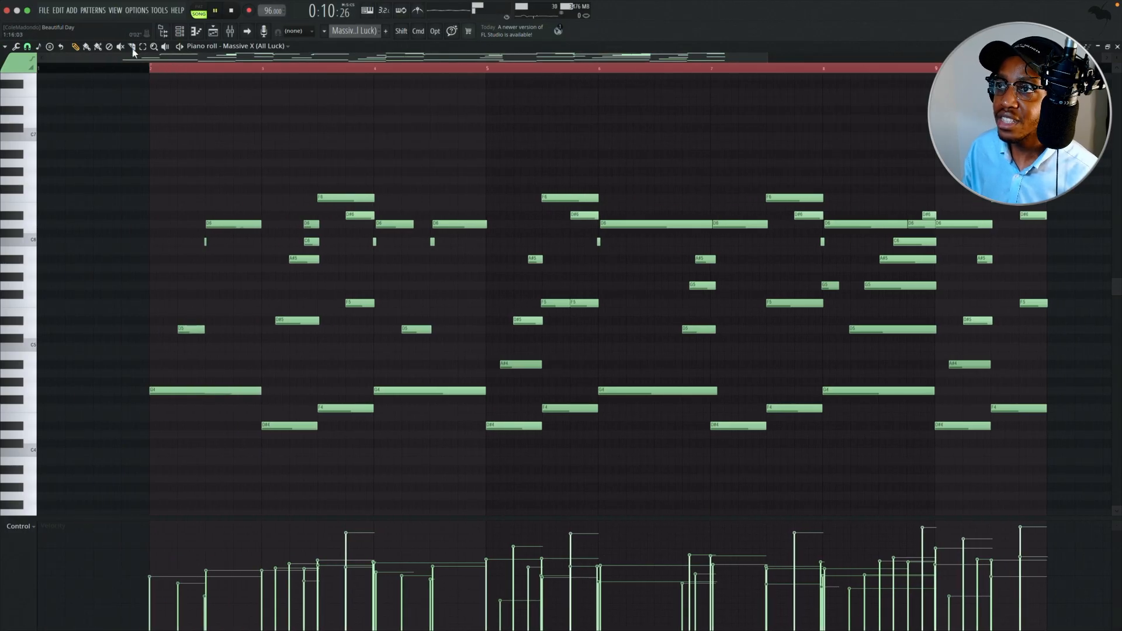
{"action": "left_click", "coordinate": [212, 11]}
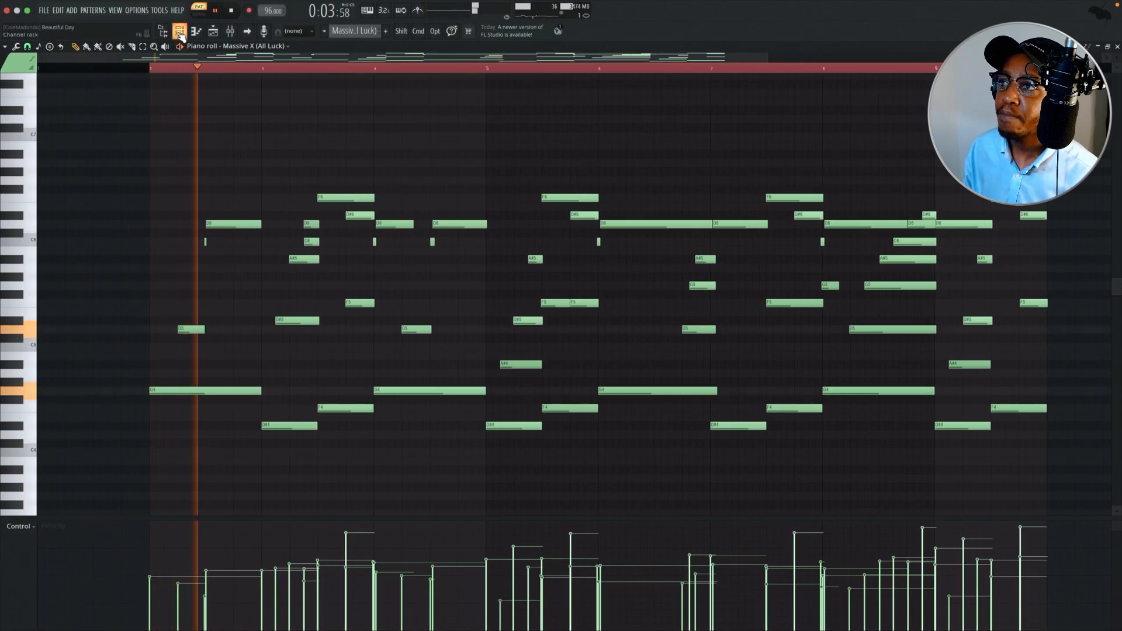
Step: Open the Massive X (All Luck) channel's instrument and view its settings while playing the pattern
{"action": "left_click", "coordinate": [180, 32]}
{"action": "key", "text": "space"}
{"action": "left_click_drag", "start_coordinate": [341, 243], "coordinate": [581, 329]}
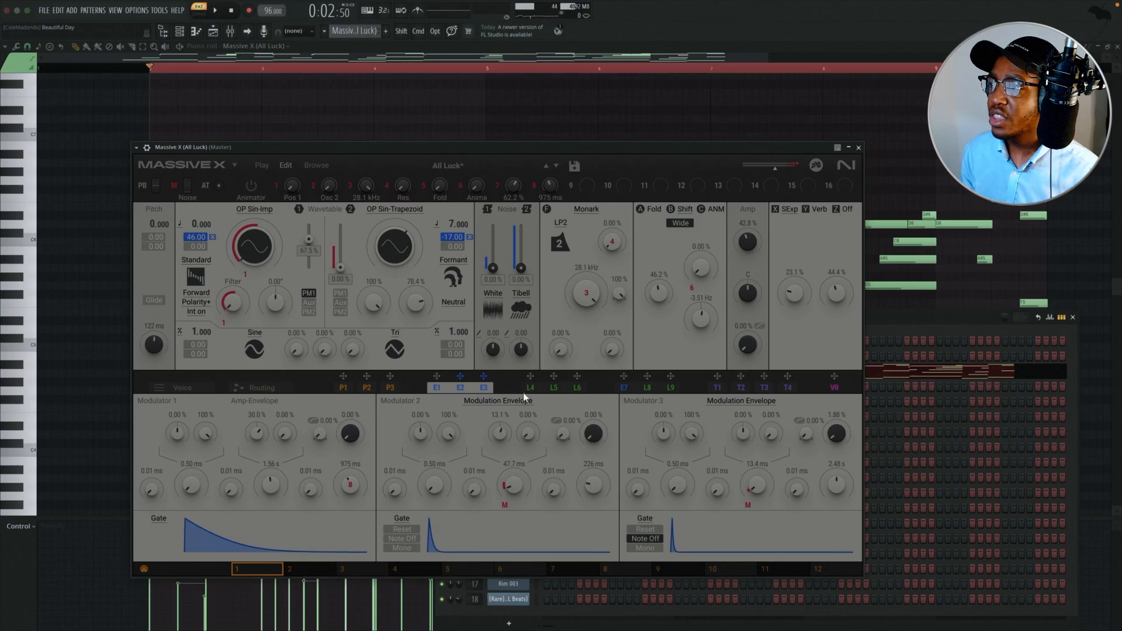
{"action": "key", "text": "space"}
{"action": "left_click_drag", "start_coordinate": [472, 152], "coordinate": [451, 141]}
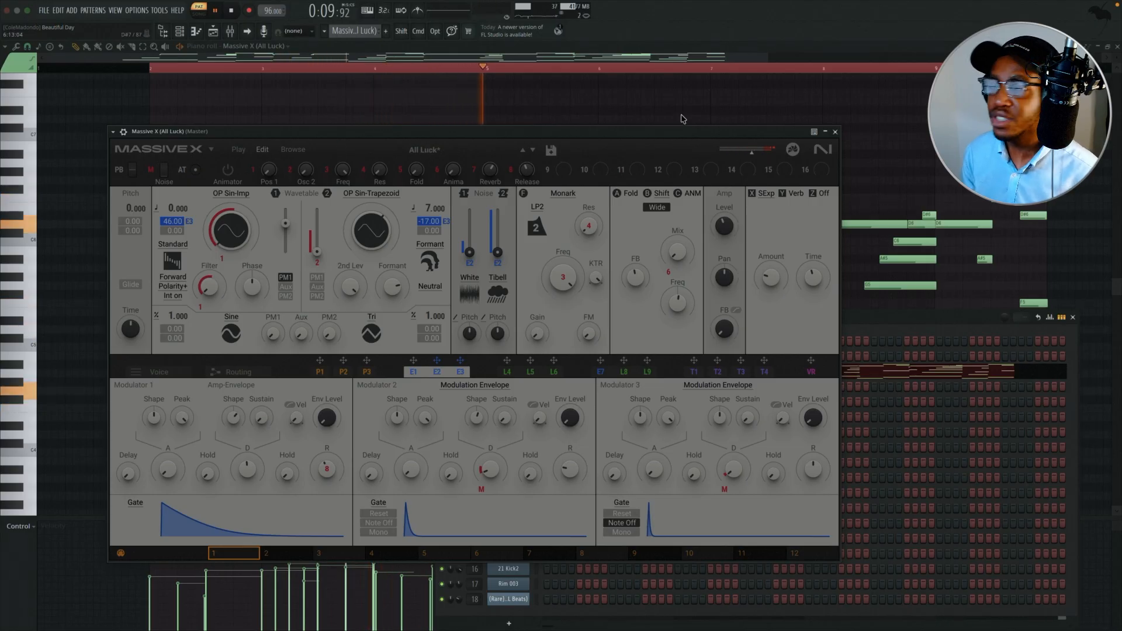
Step: Close the Massive X instrument and channel rack, show the entire Massive X (All Luck) pattern in the piano roll, and stop playback
{"action": "key", "text": "Escape"}
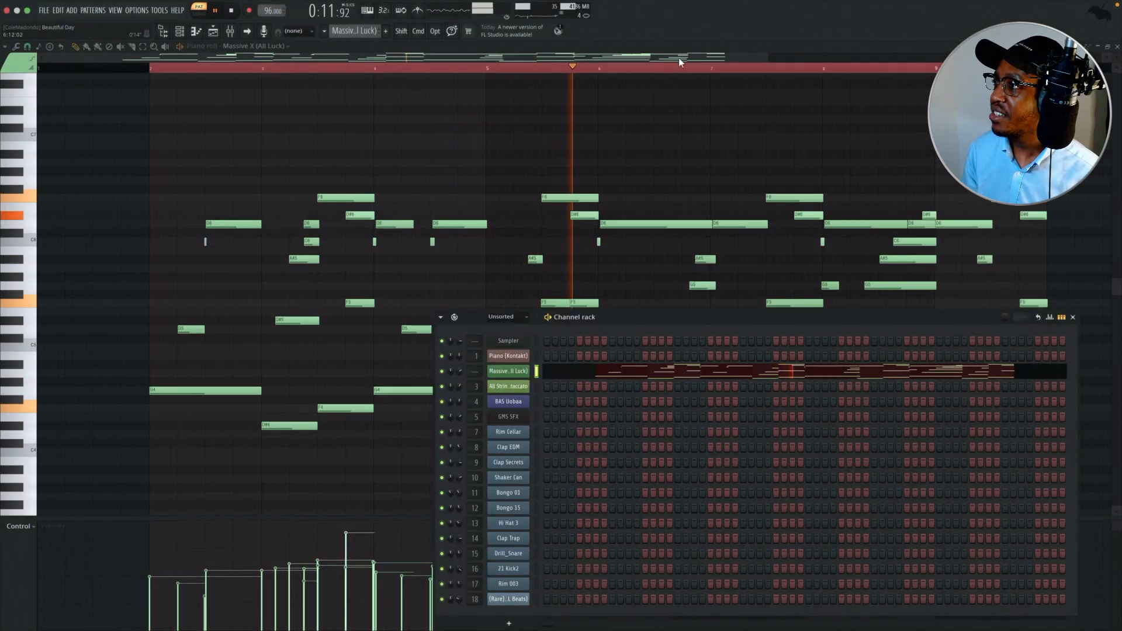
{"action": "key", "text": "Escape"}
{"action": "left_click_drag", "start_coordinate": [769, 54], "coordinate": [875, 58]}
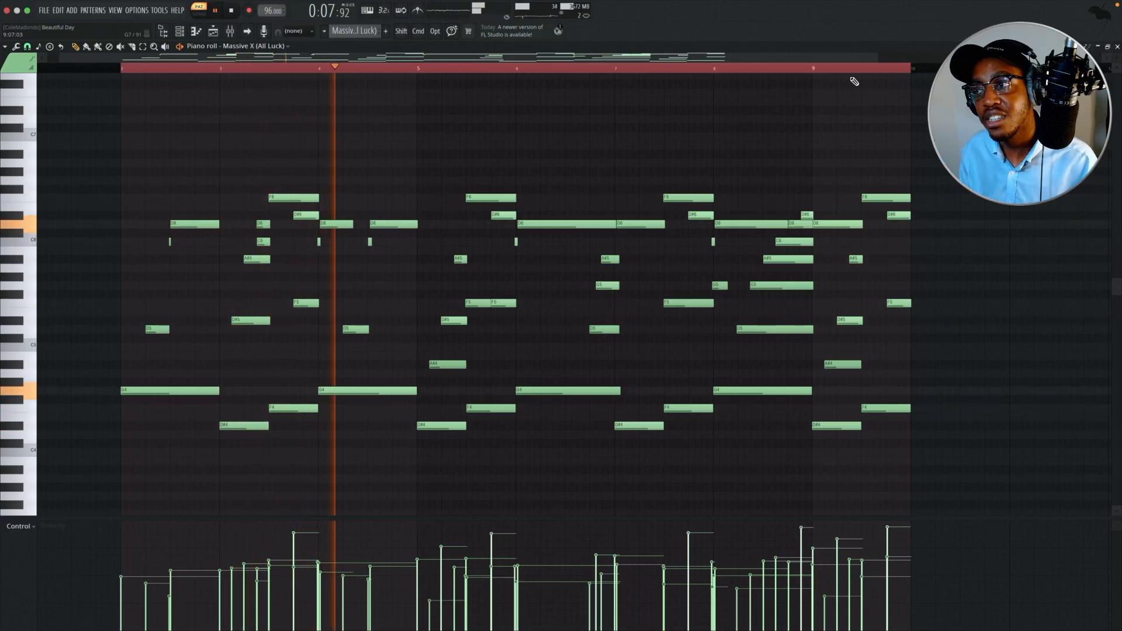
{"action": "key", "text": "space"}
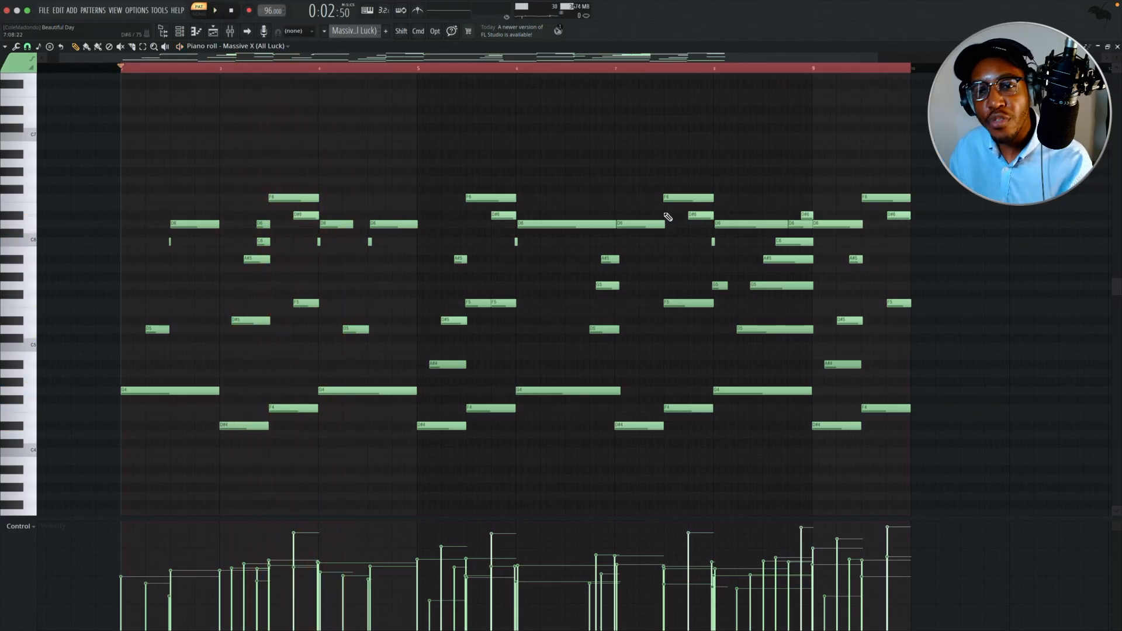
Step: Return to the playlist, unmute the Piano (Kontakt) track and play it with Massive X (All Luck) from the first Hook
{"action": "left_click", "coordinate": [179, 33]}
{"action": "left_click", "coordinate": [214, 32]}
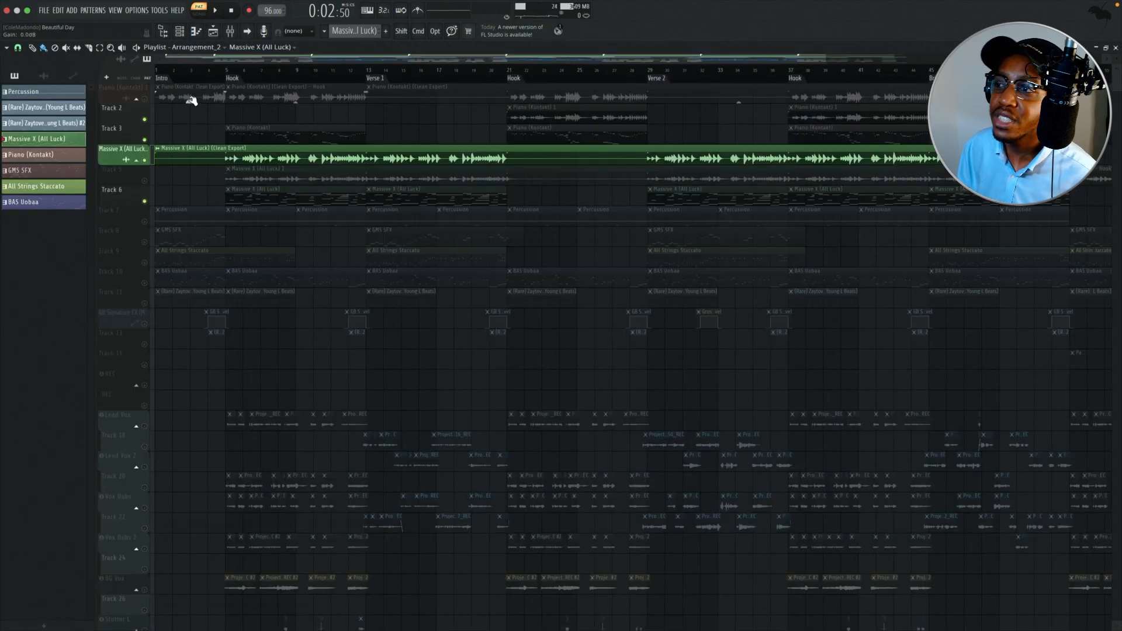
{"action": "left_click", "coordinate": [144, 99]}
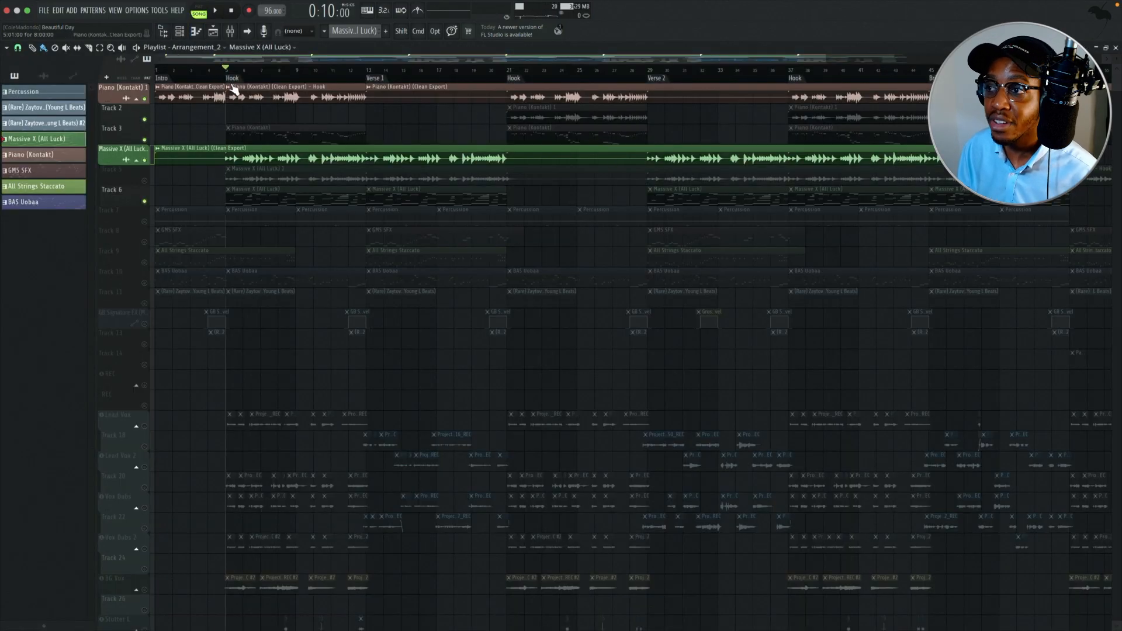
{"action": "key", "text": "space"}
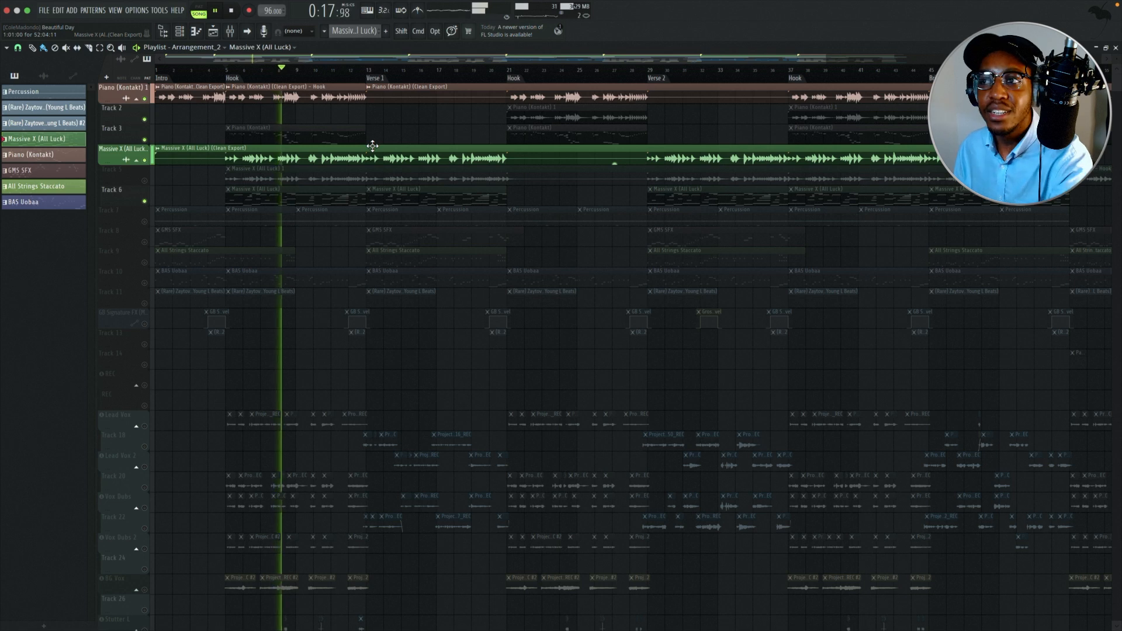
{"action": "key", "text": "space"}
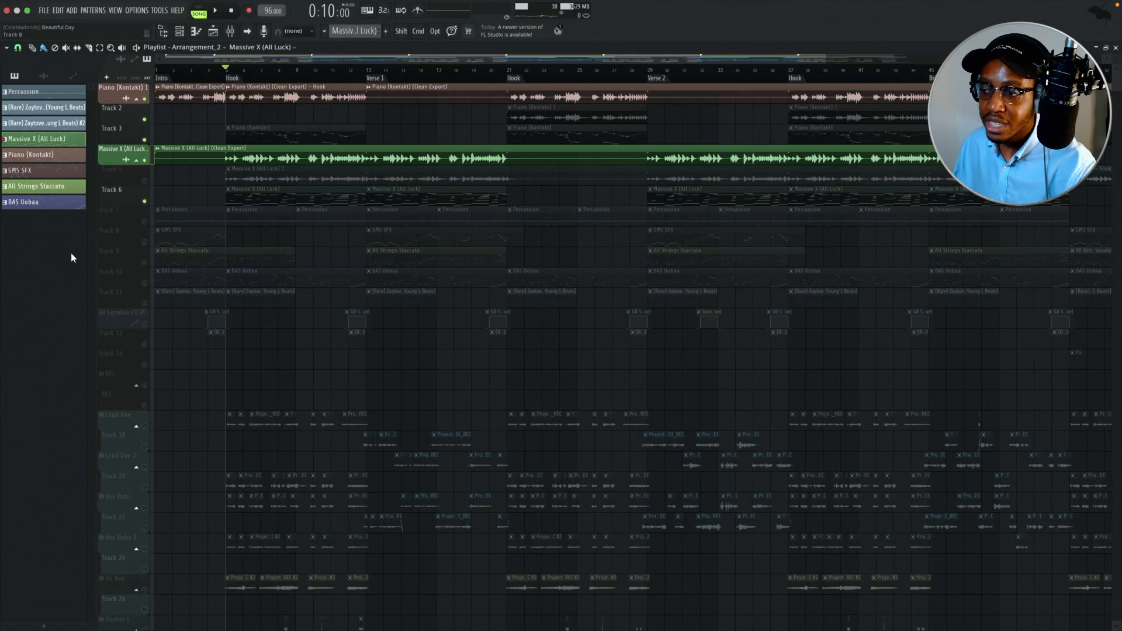
Step: Enable Track 7 with the Percussion clips, mute the Massive X (All Luck) and Piano (Kontakt) tracks, and start playback from the first Hook
{"action": "left_click", "coordinate": [146, 221]}
{"action": "left_click", "coordinate": [148, 161]}
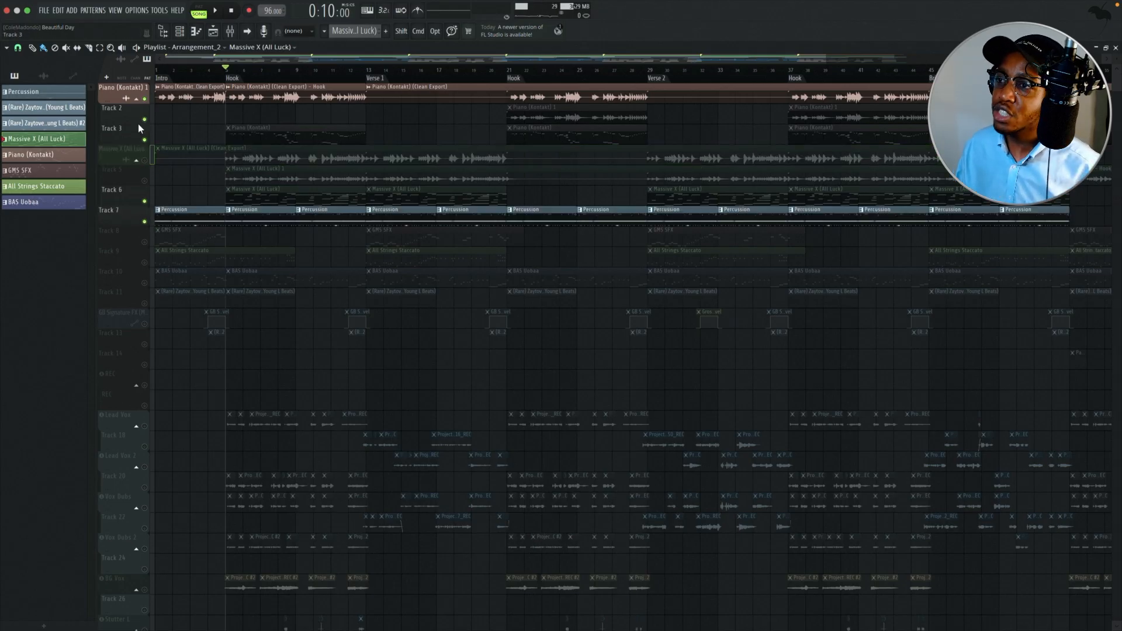
{"action": "left_click", "coordinate": [145, 99]}
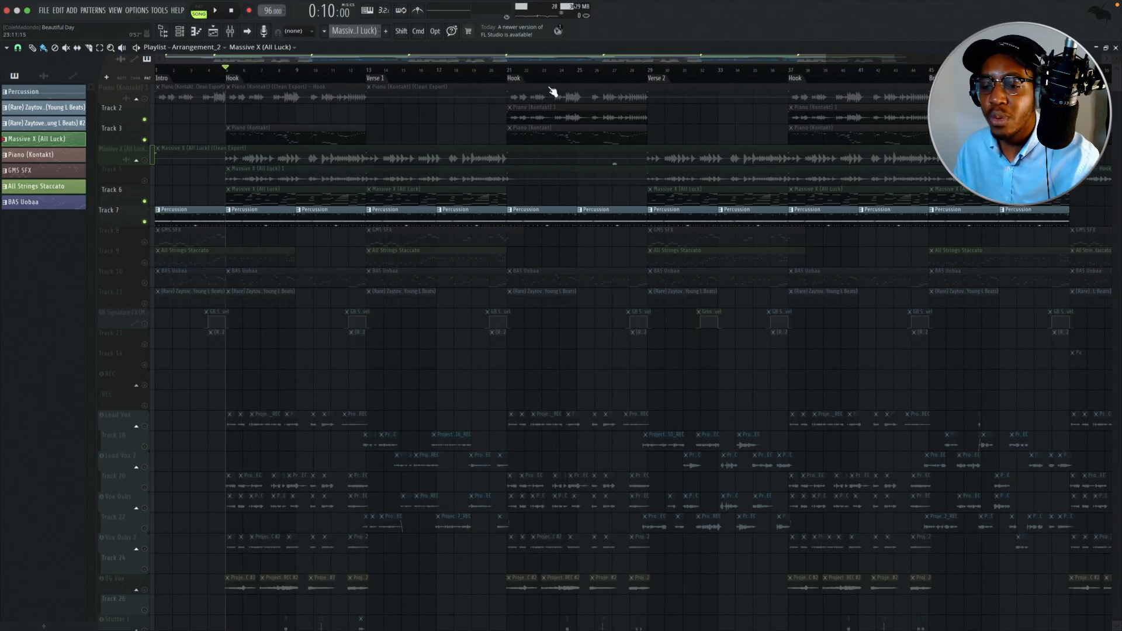
{"action": "key", "text": "space"}
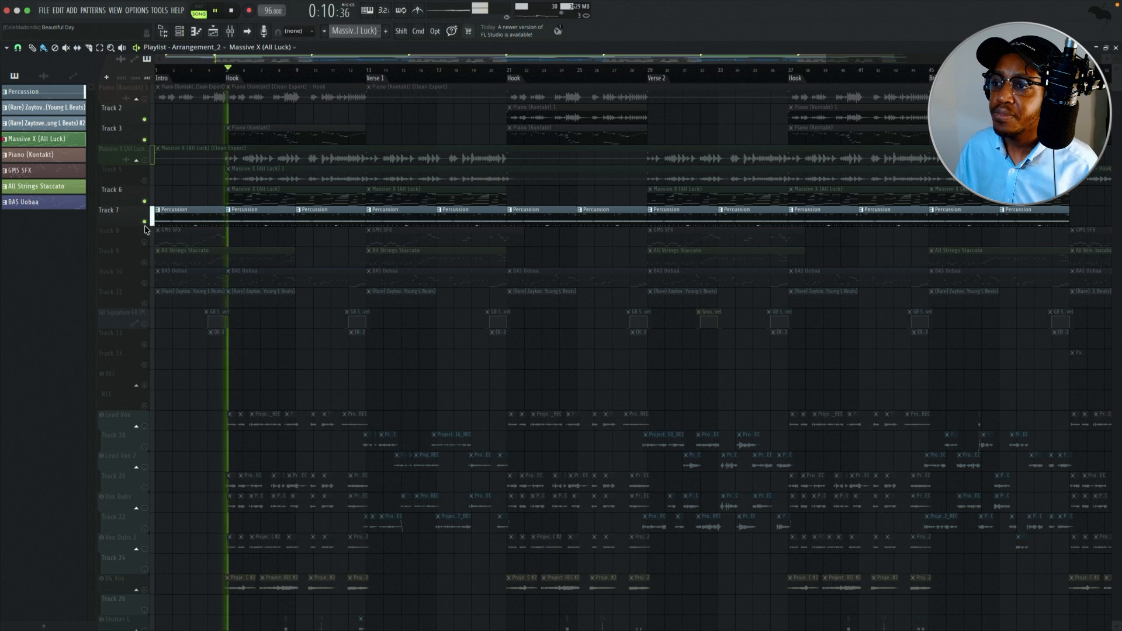
Step: Select the Percussion pattern and show its step sequence in the channel rack below the Percussion track while it plays
{"action": "left_click", "coordinate": [262, 220]}
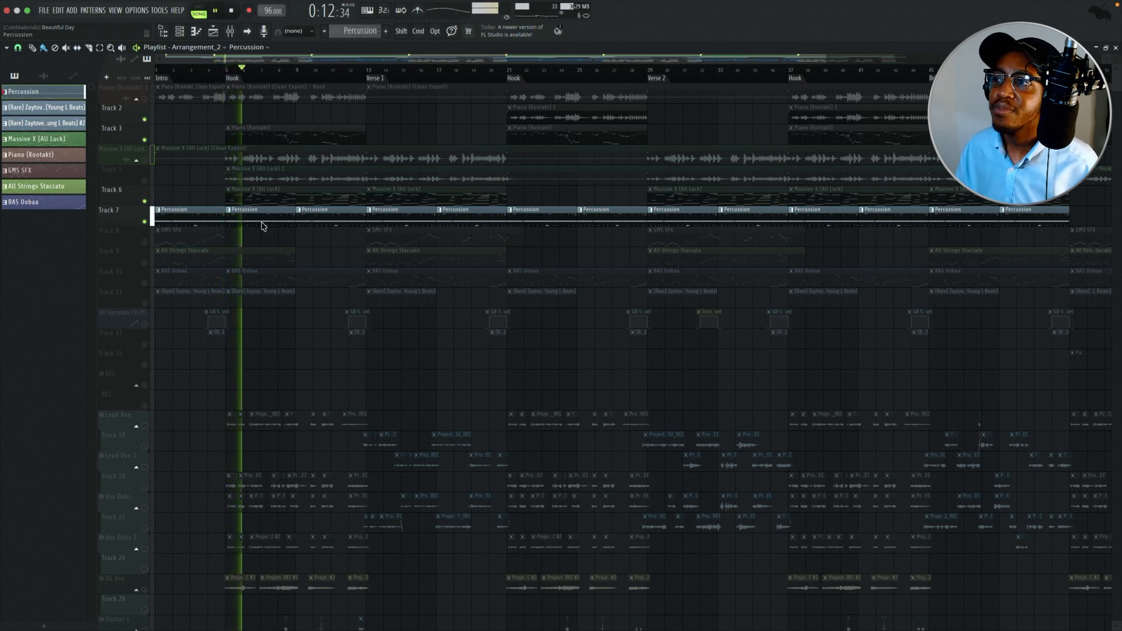
{"action": "left_click", "coordinate": [181, 33]}
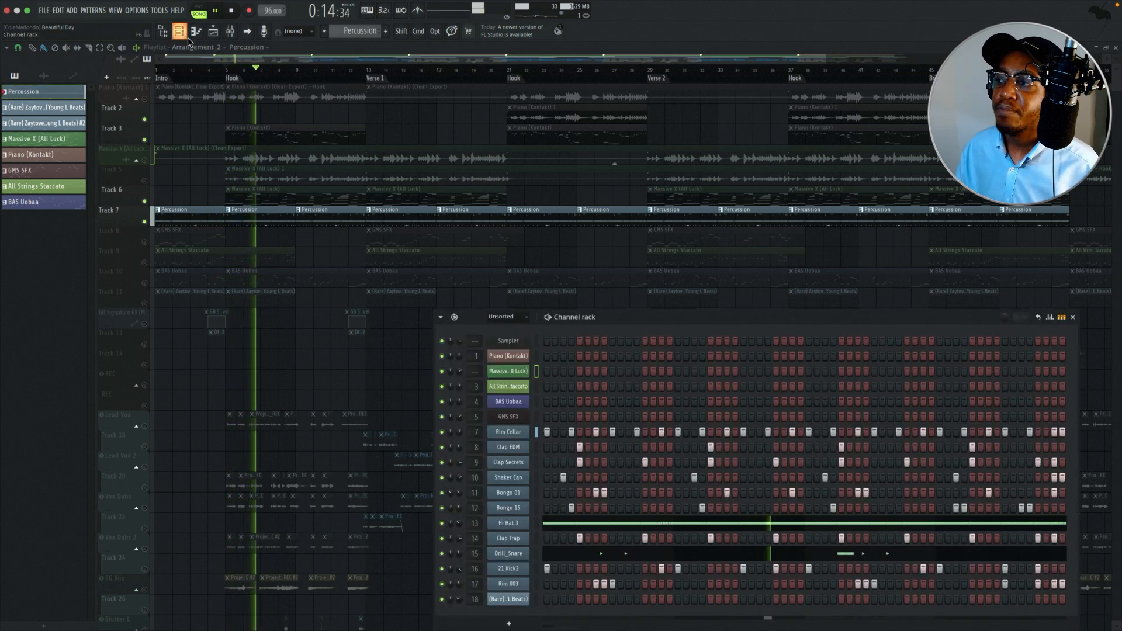
{"action": "left_click_drag", "start_coordinate": [585, 314], "coordinate": [364, 265]}
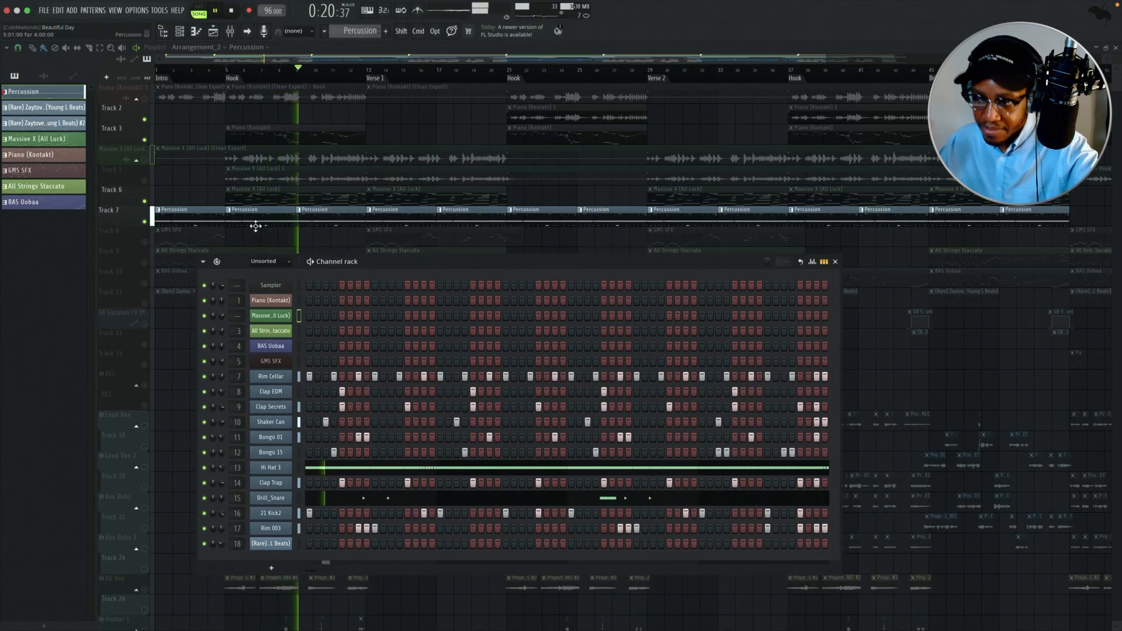
{"action": "key", "text": "space"}
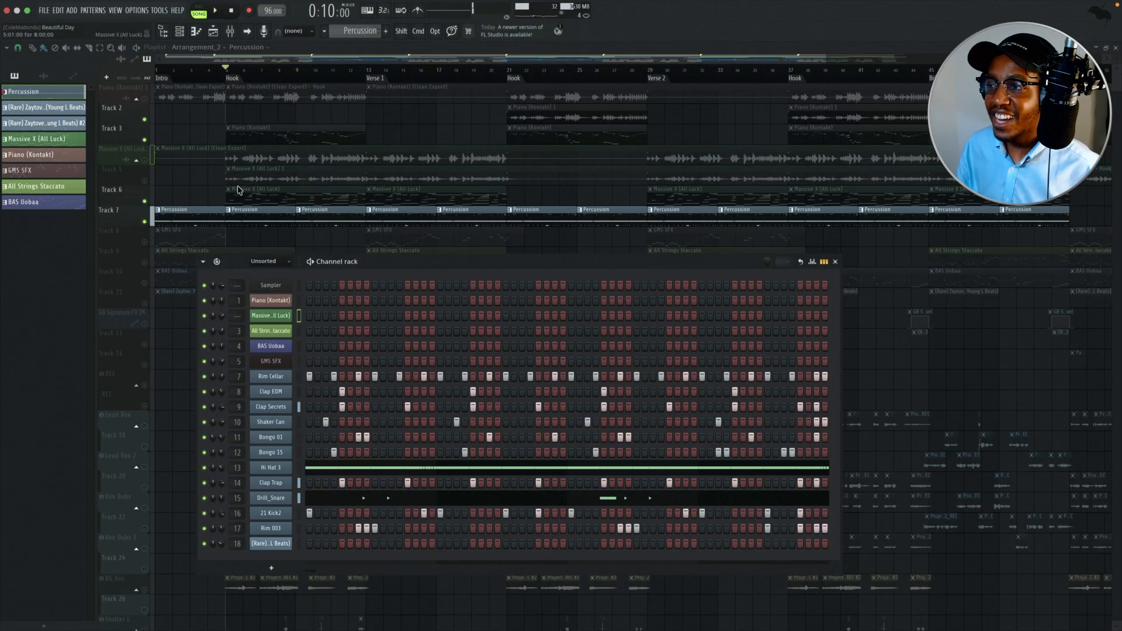
{"action": "left_click_drag", "start_coordinate": [364, 263], "coordinate": [333, 257]}
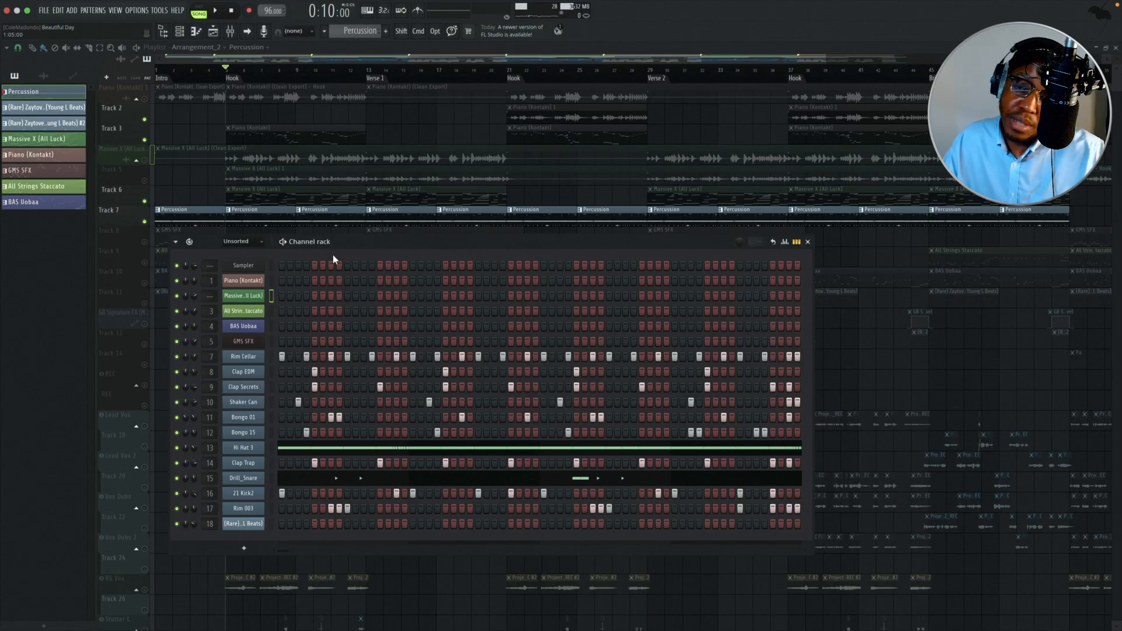
Step: Solo the Rim Cellar channel, start playback, and bring in the Clap EDM and Clap Secrets channels one at a time
{"action": "right_click", "coordinate": [177, 356]}
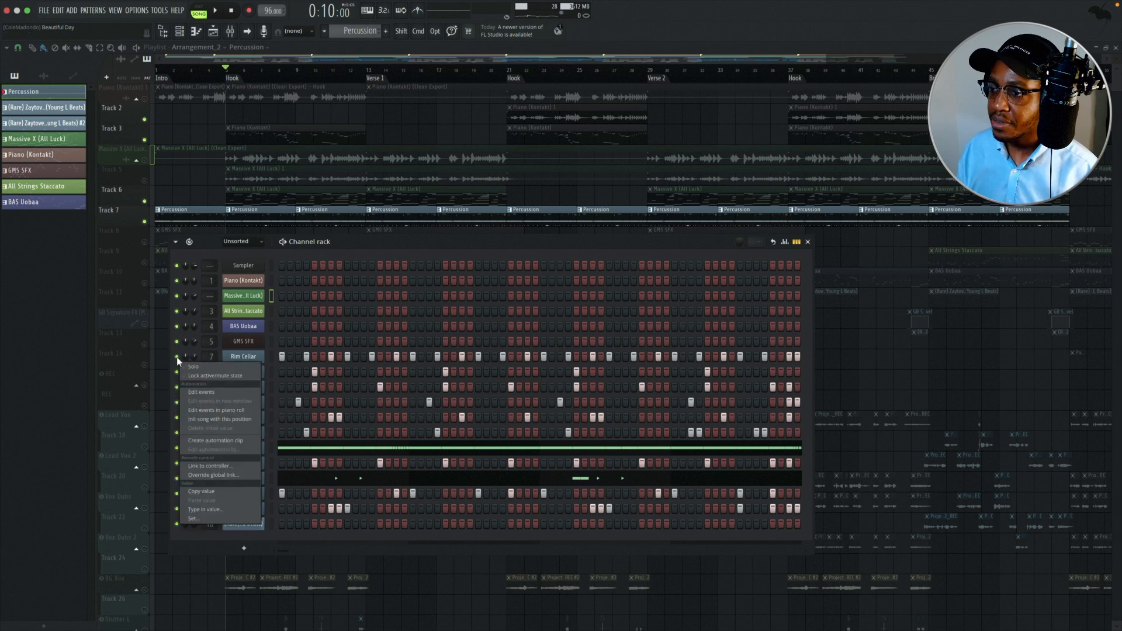
{"action": "left_click", "coordinate": [182, 367]}
{"action": "key", "text": "space"}
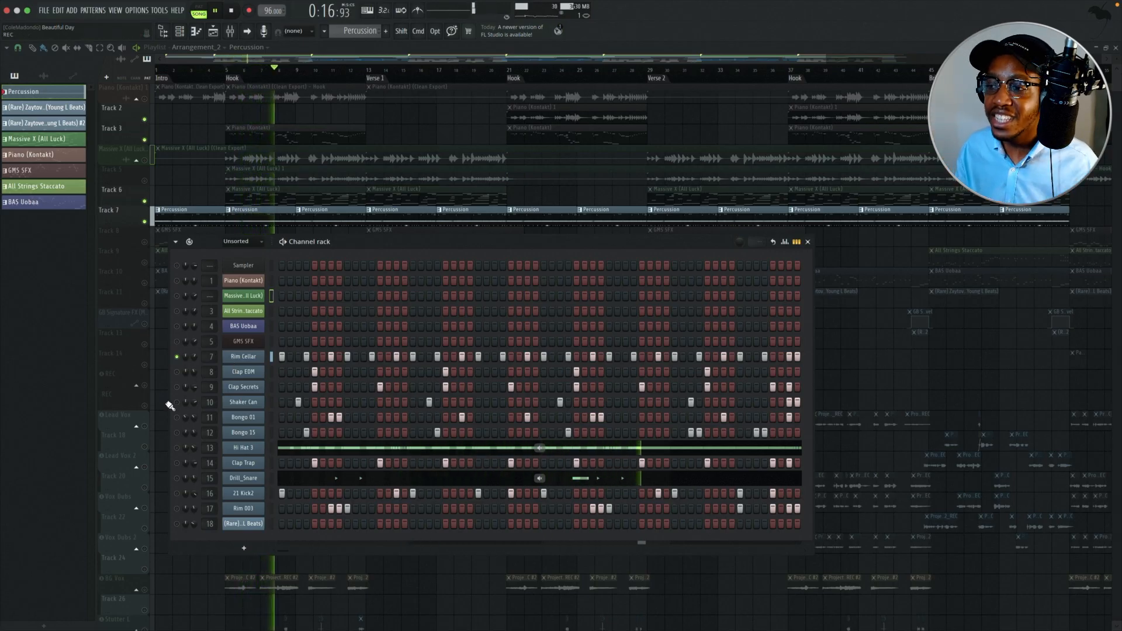
{"action": "left_click", "coordinate": [177, 372]}
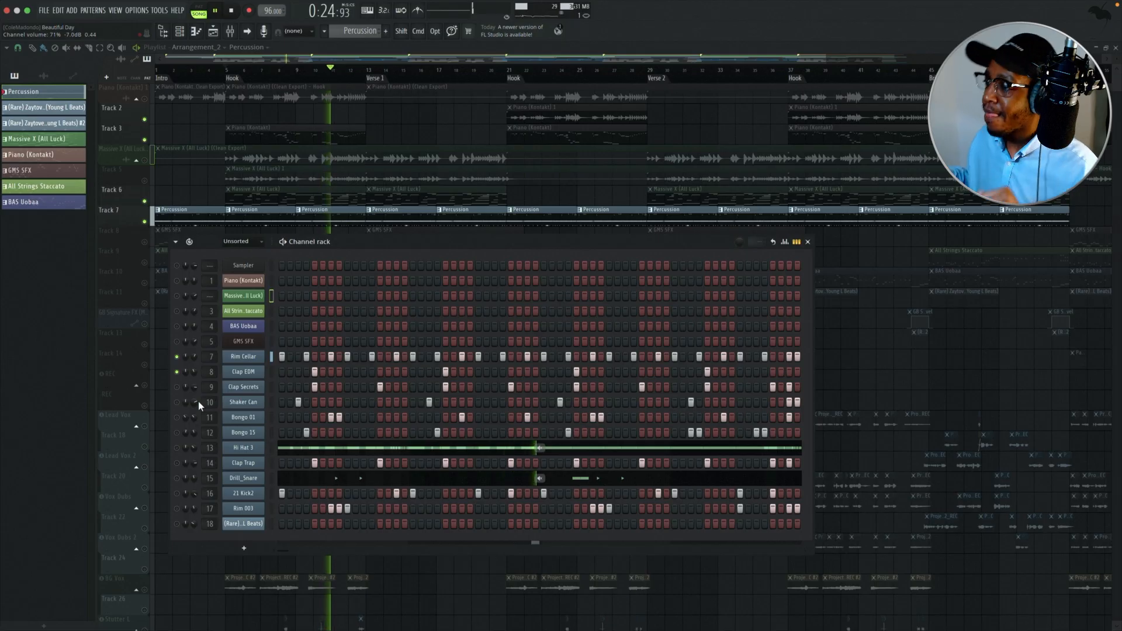
{"action": "left_click", "coordinate": [176, 387]}
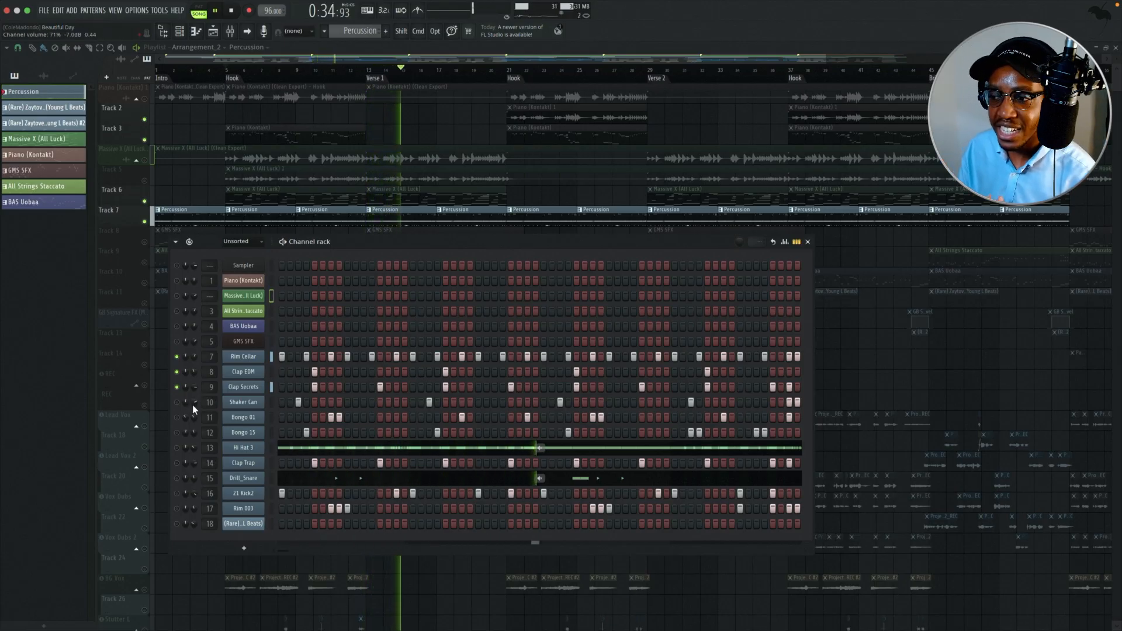
Step: Layer in Shaker Can, Bongo 01, Bongo 15, Hi Hat 3, Clap Trap, Drill_Snare and Rim 003 one after another during playback
{"action": "left_click", "coordinate": [177, 402]}
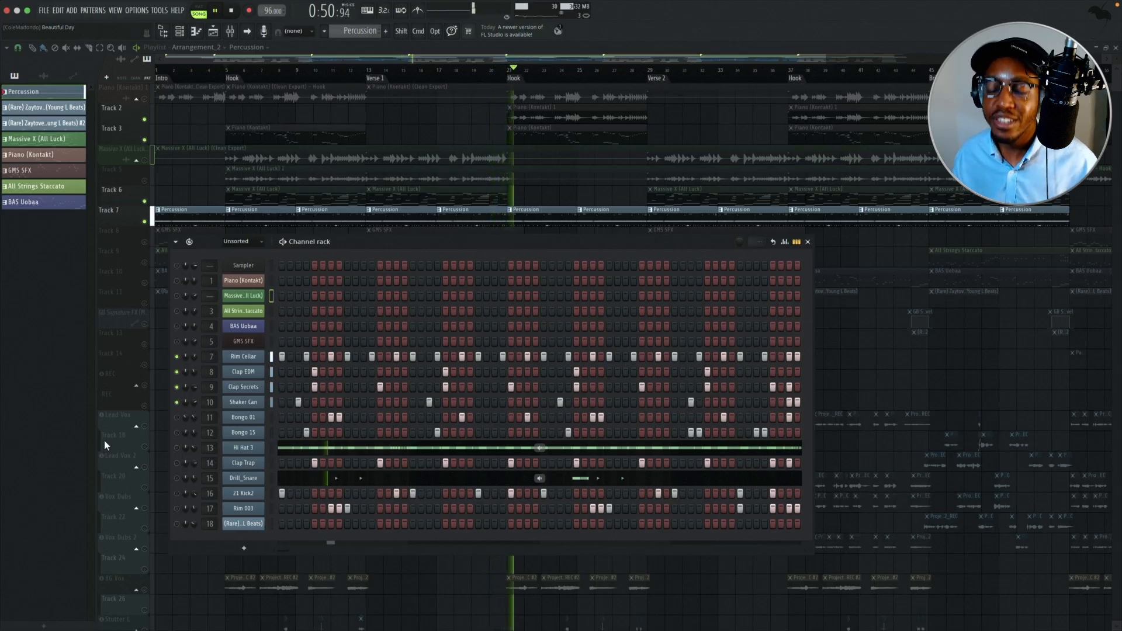
{"action": "left_click", "coordinate": [176, 417]}
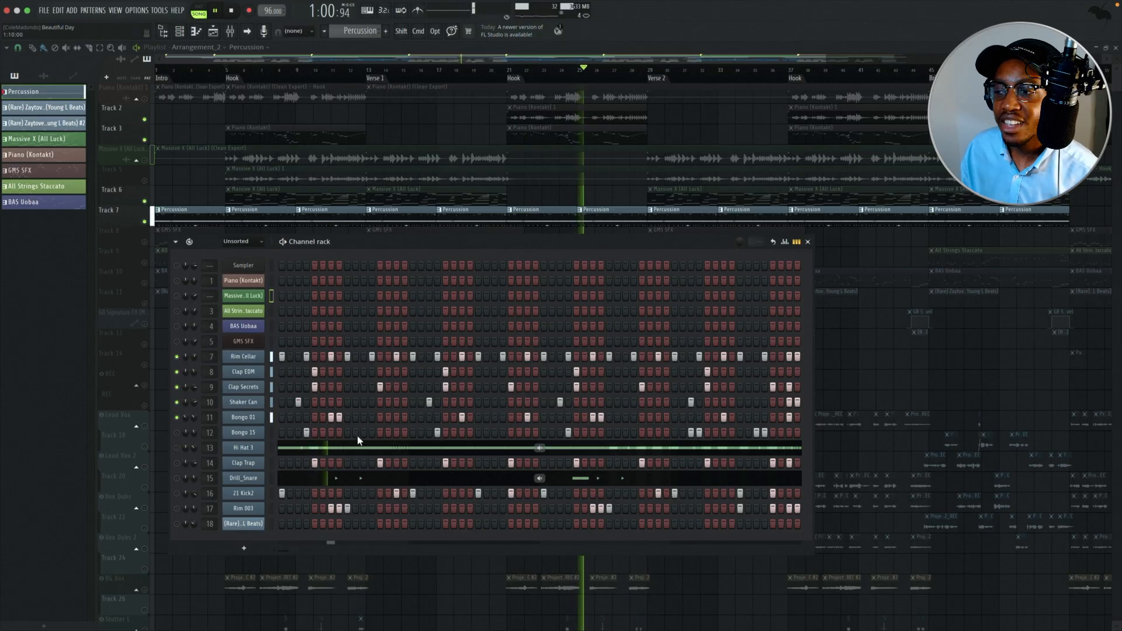
{"action": "left_click", "coordinate": [176, 433]}
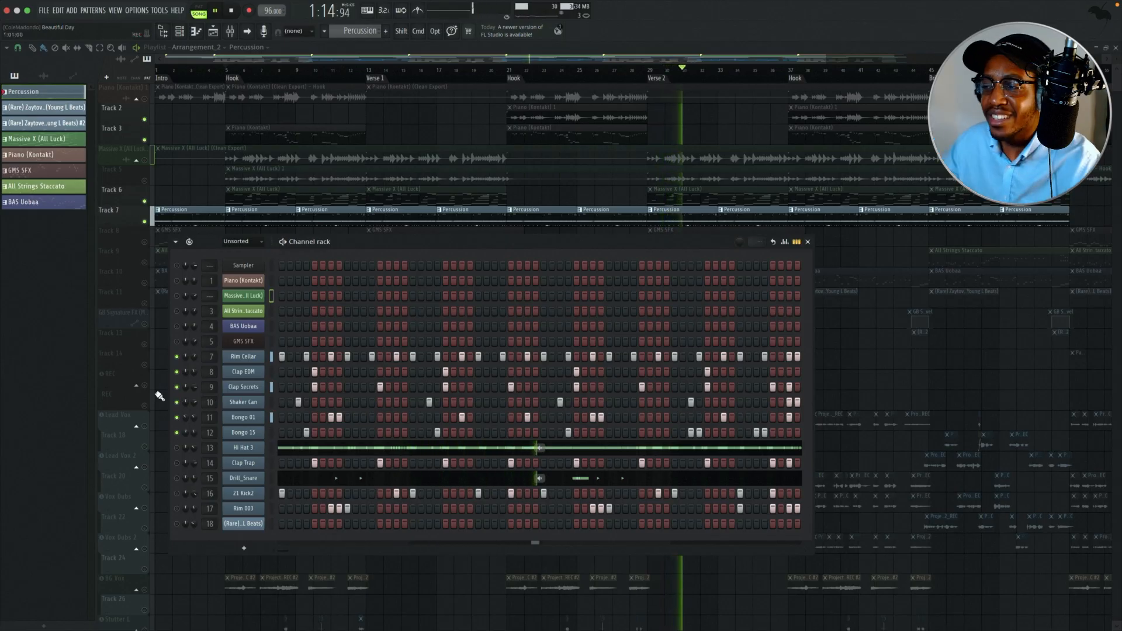
{"action": "left_click", "coordinate": [177, 448]}
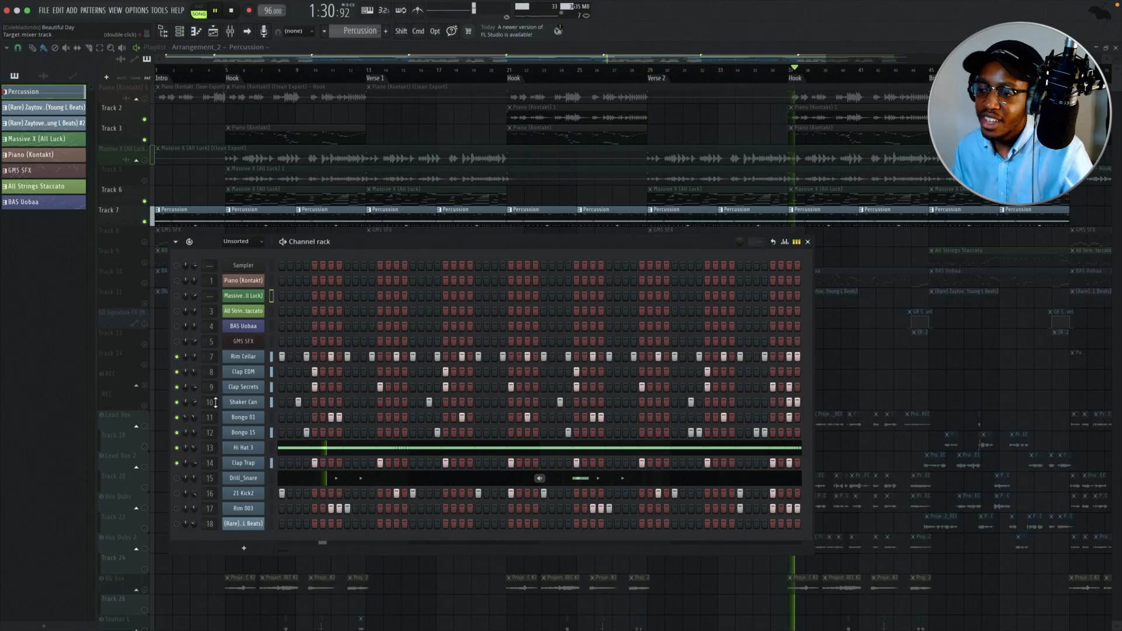
{"action": "left_click", "coordinate": [176, 478]}
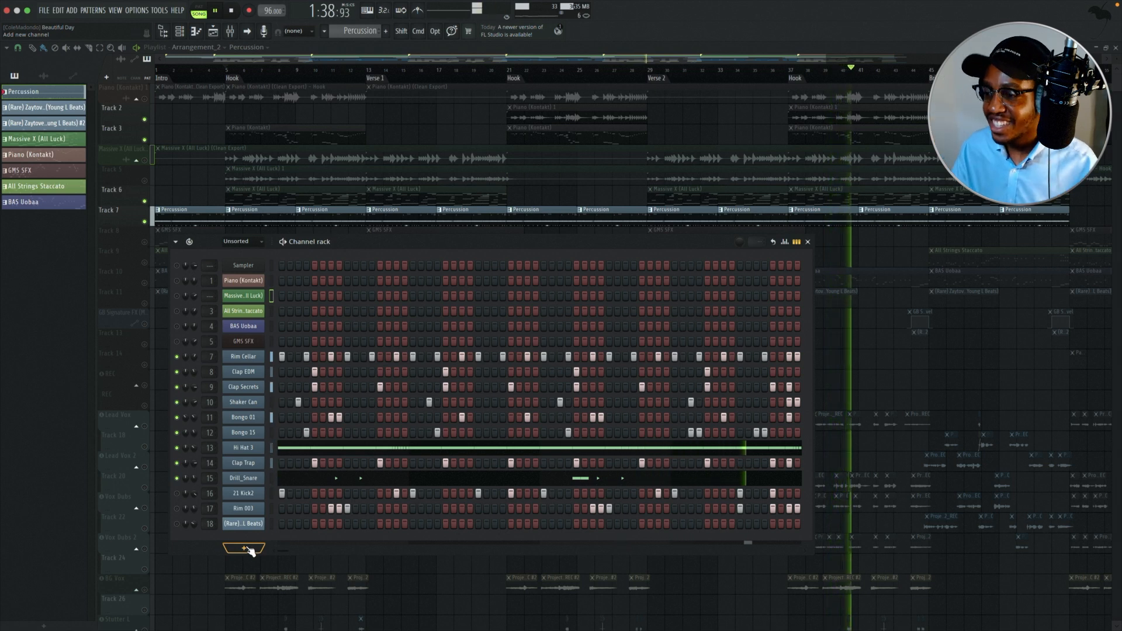
{"action": "left_click", "coordinate": [176, 510]}
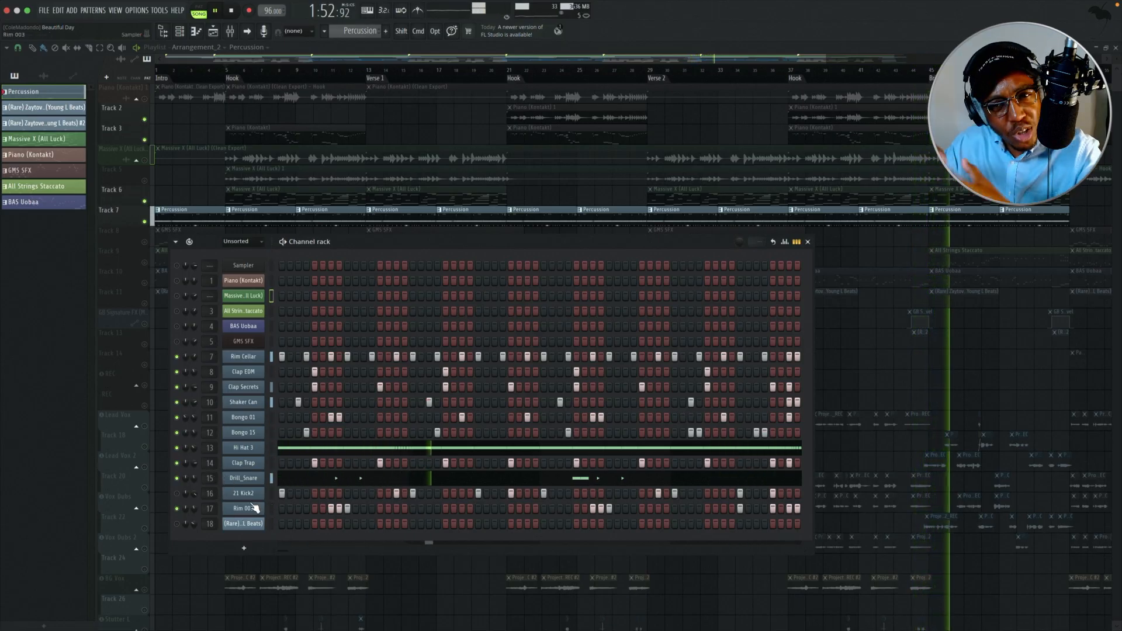
Step: Replay the percussion from the first Hook with 21 Kick2 and the channel on mixer track 18 enabled, and close the channel rack
{"action": "key", "text": "space"}
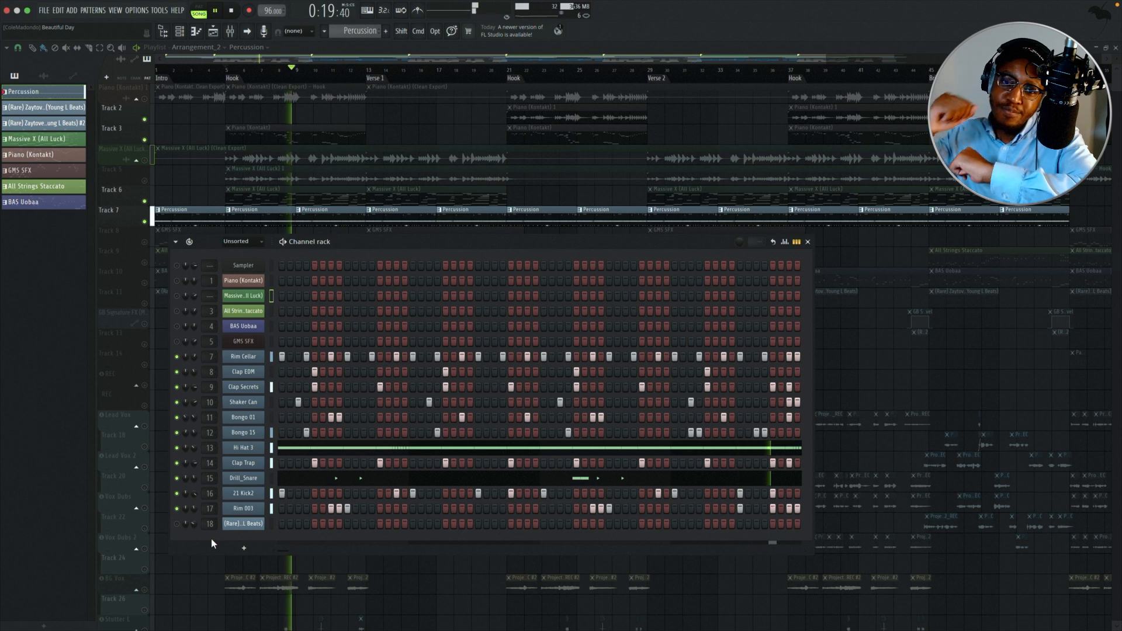
{"action": "key", "text": "space"}
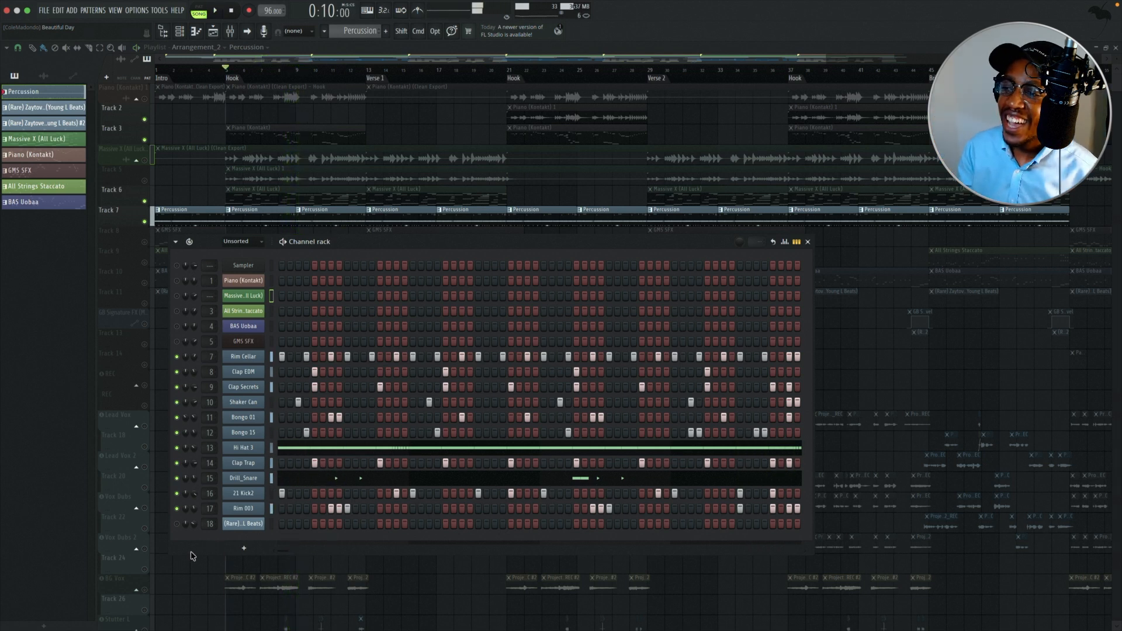
{"action": "key", "text": "space"}
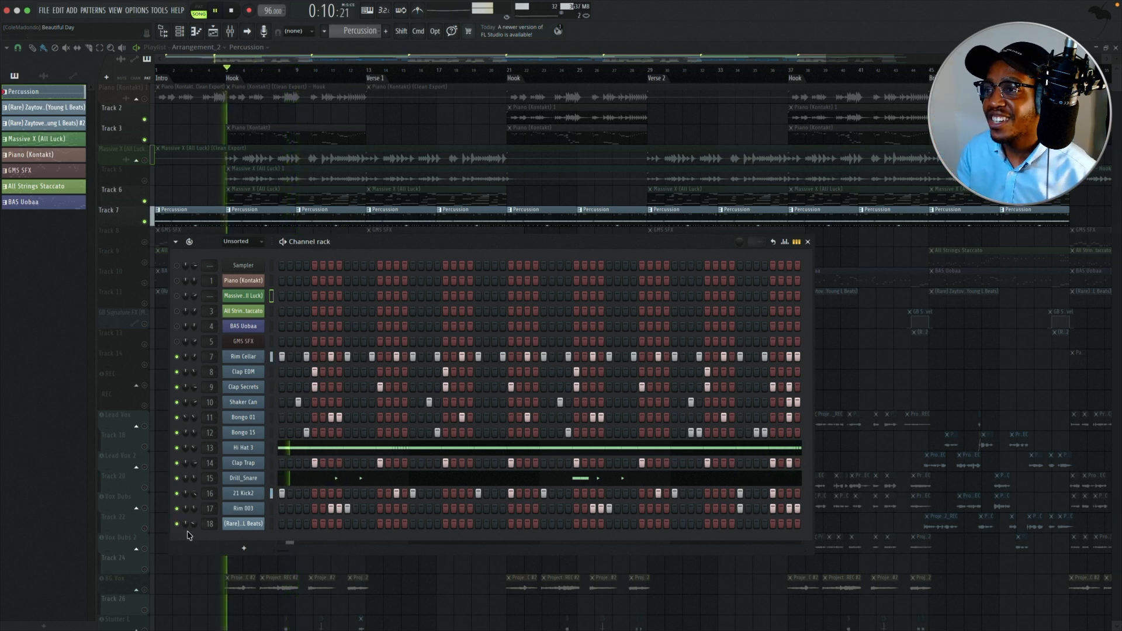
{"action": "key", "text": "F6"}
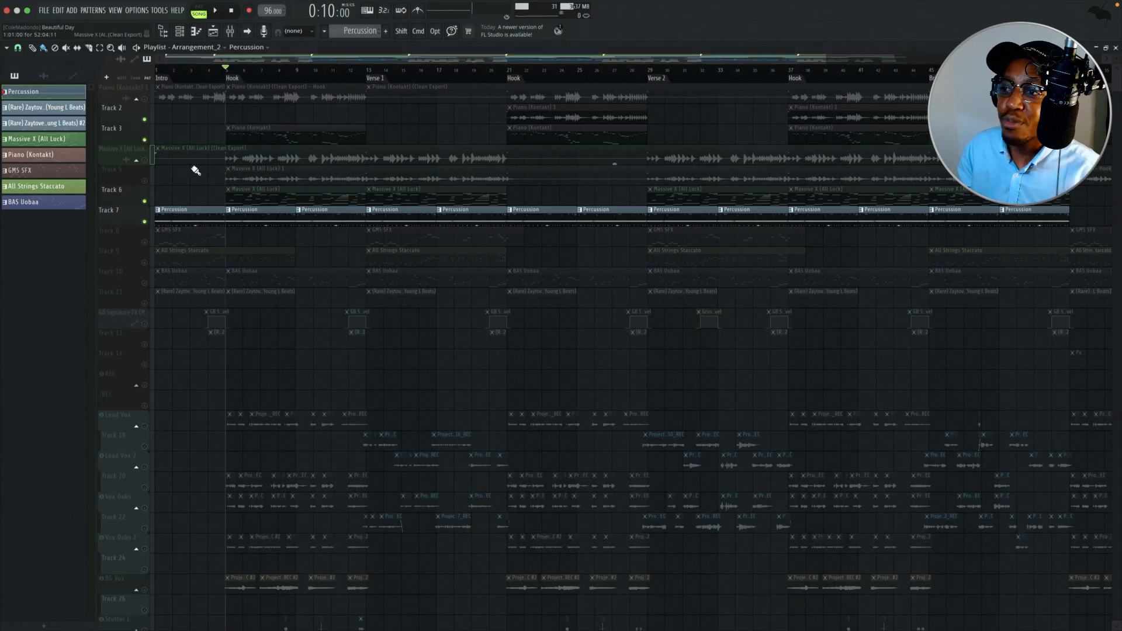
Step: Unmute the Massive X (All Luck) and Piano (Kontakt) tracks and briefly play them with the percussion
{"action": "left_click", "coordinate": [152, 164]}
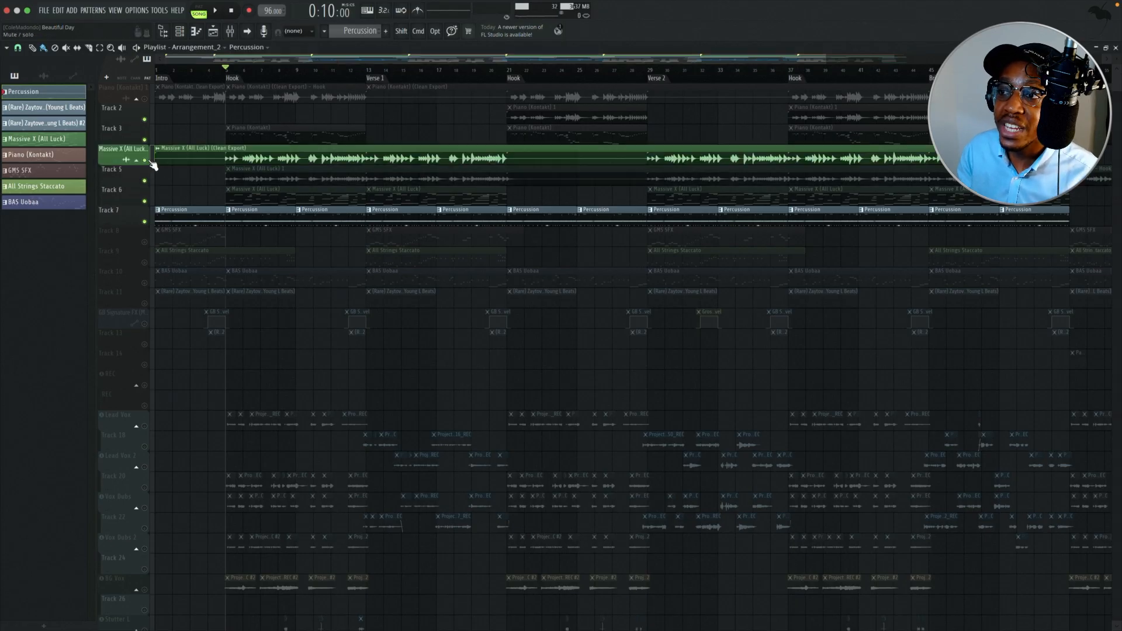
{"action": "left_click", "coordinate": [148, 100]}
{"action": "key", "text": "space"}
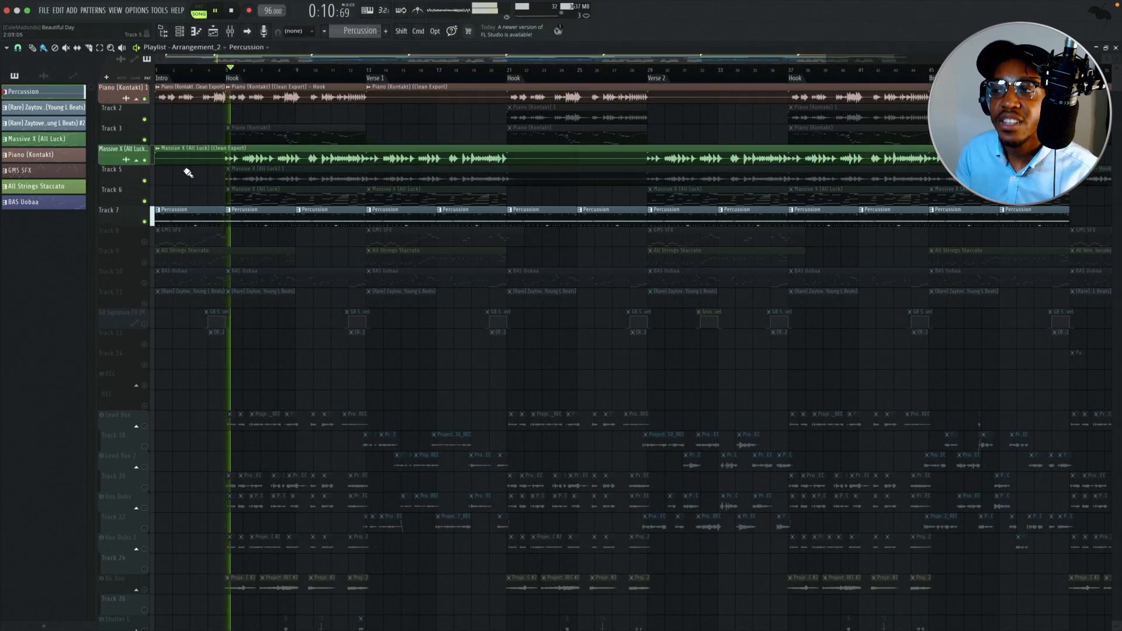
{"action": "key", "text": "space"}
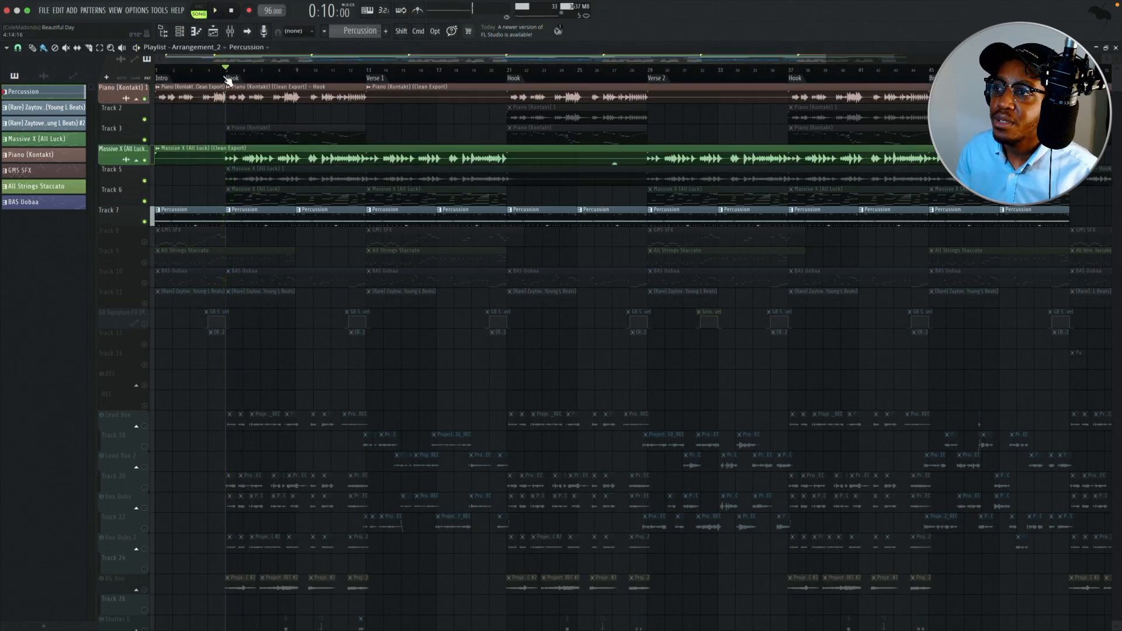
Step: Reopen the channel rack and clear the channel solo so that every channel is enabled again
{"action": "left_click", "coordinate": [180, 33]}
{"action": "right_click", "coordinate": [174, 283]}
{"action": "left_click", "coordinate": [180, 287]}
{"action": "right_click", "coordinate": [175, 283]}
{"action": "left_click", "coordinate": [180, 287]}
{"action": "right_click", "coordinate": [177, 283]}
{"action": "left_click", "coordinate": [180, 286]}
Step: Play the piano, Massive X and percussion tracks together from the first Hook, close the channel rack, and stop playback
{"action": "key", "text": "space"}
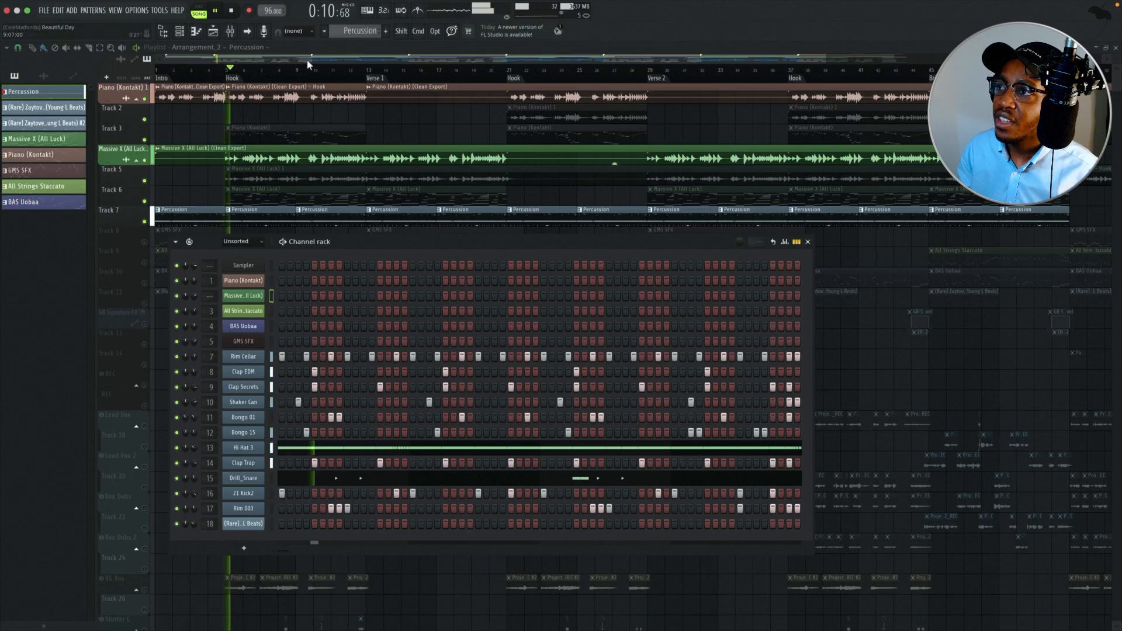
{"action": "key", "text": "F6"}
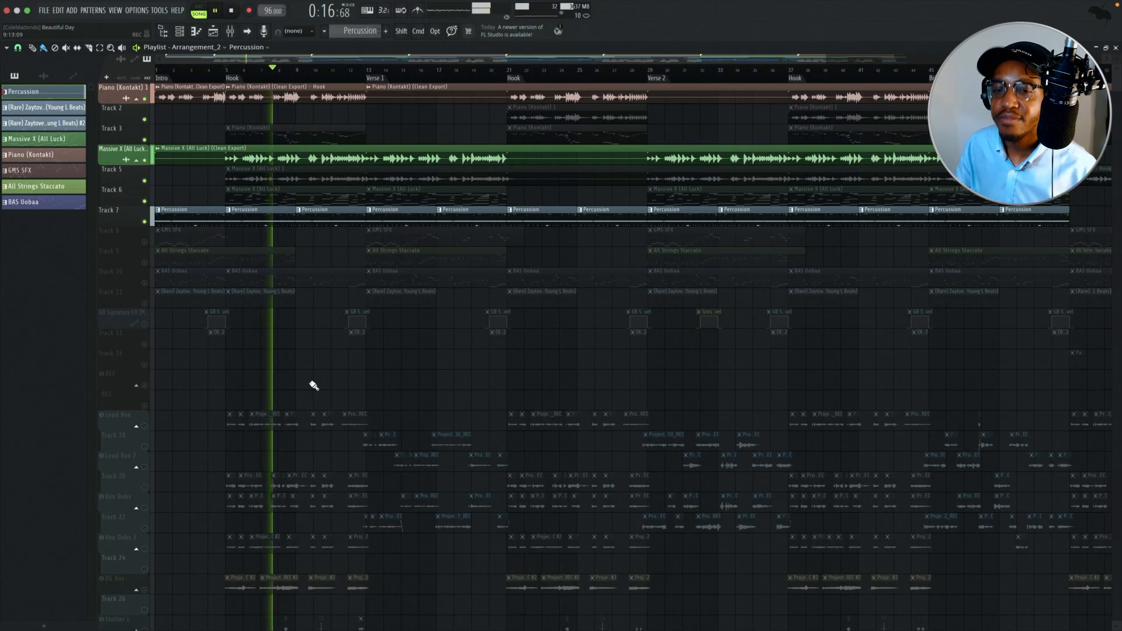
{"action": "key", "text": "space"}
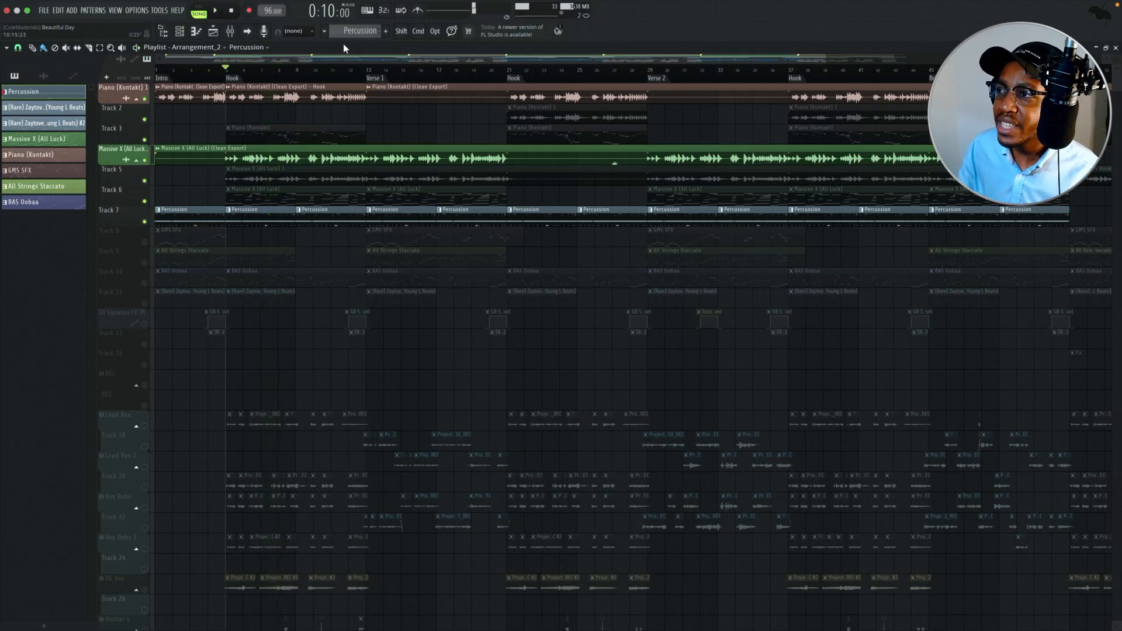
Step: Unmute and solo the GMS SFX track, play it from the song start, and examine its notes in the piano roll
{"action": "left_click", "coordinate": [144, 241]}
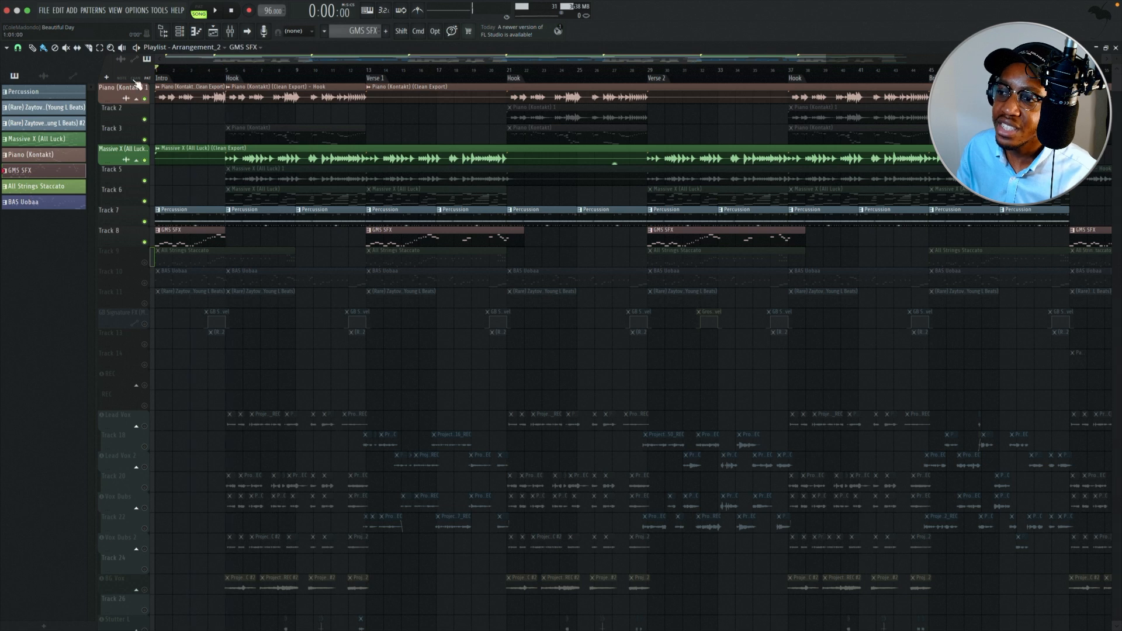
{"action": "right_click", "coordinate": [144, 242]}
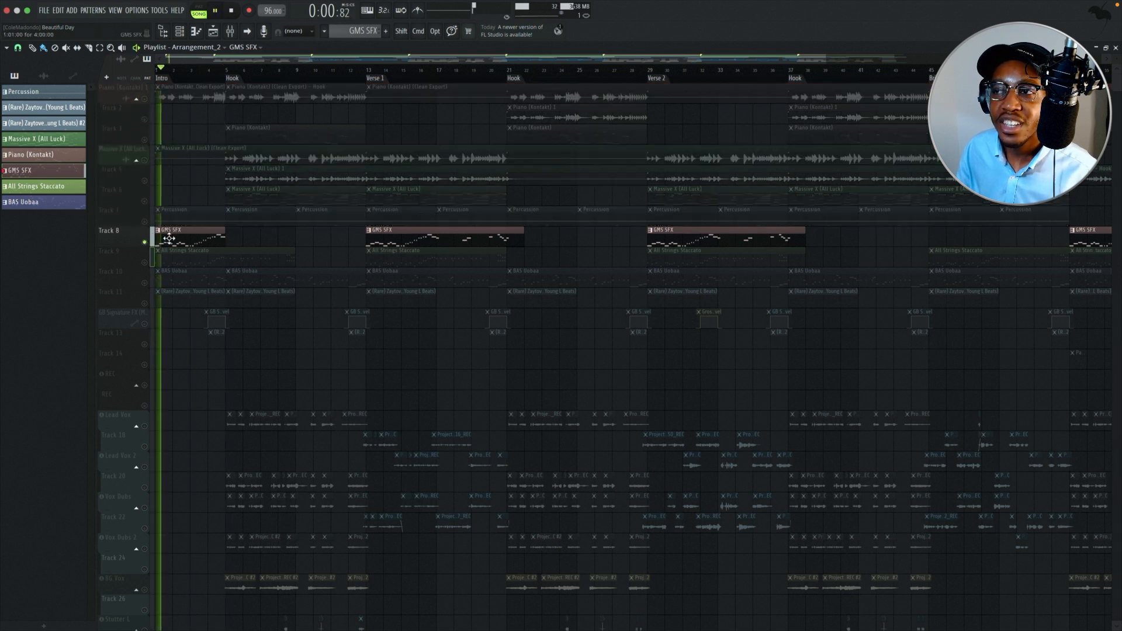
{"action": "double_click", "coordinate": [185, 230]}
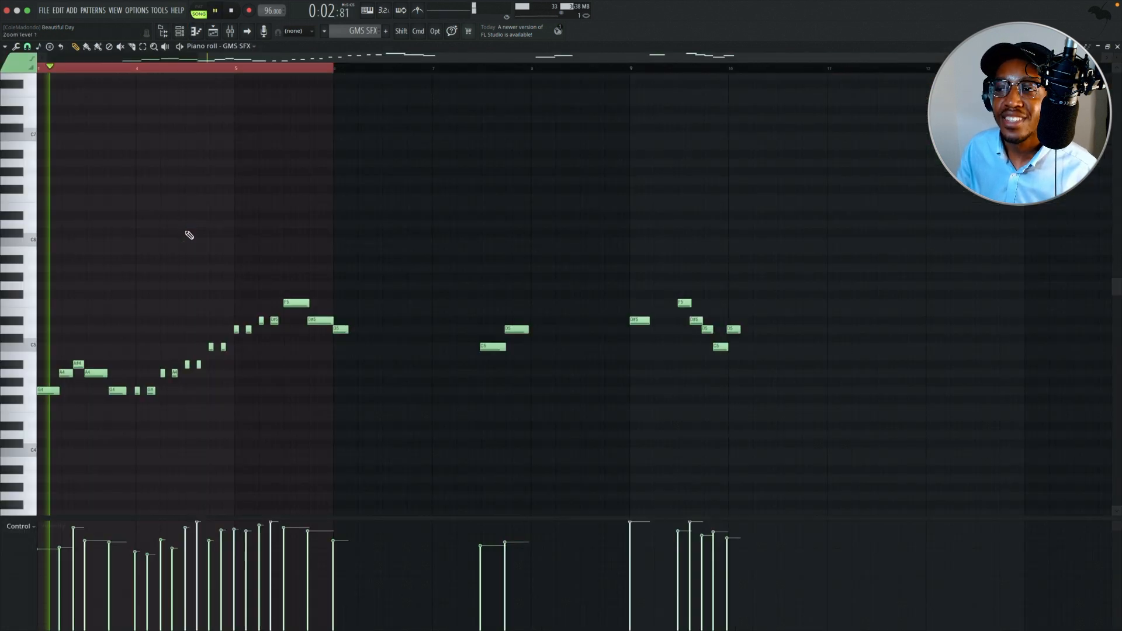
{"action": "left_click_drag", "start_coordinate": [245, 57], "coordinate": [42, 69]}
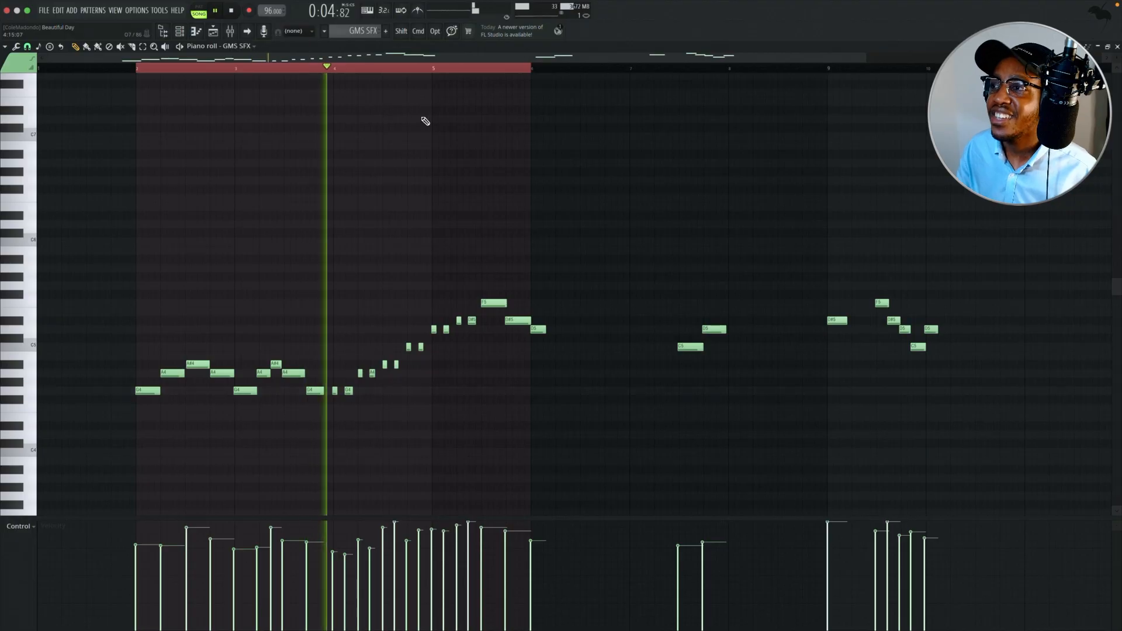
Step: Open the GMS SFX synth from the channel rack to review its bank and program, and close both windows
{"action": "key", "text": "F6"}
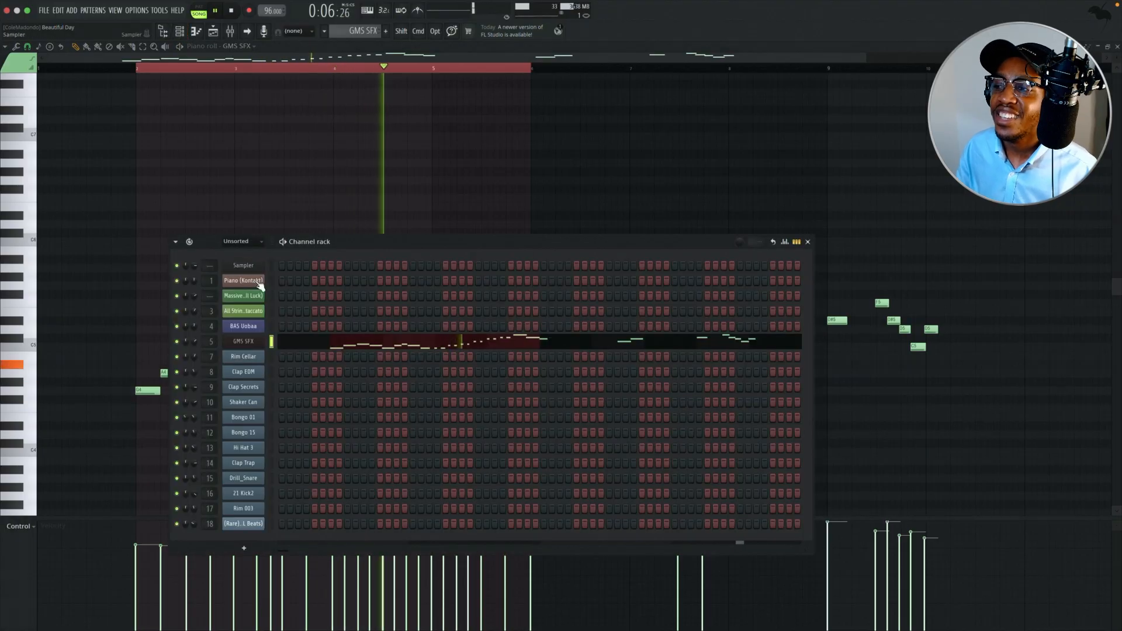
{"action": "left_click", "coordinate": [243, 341]}
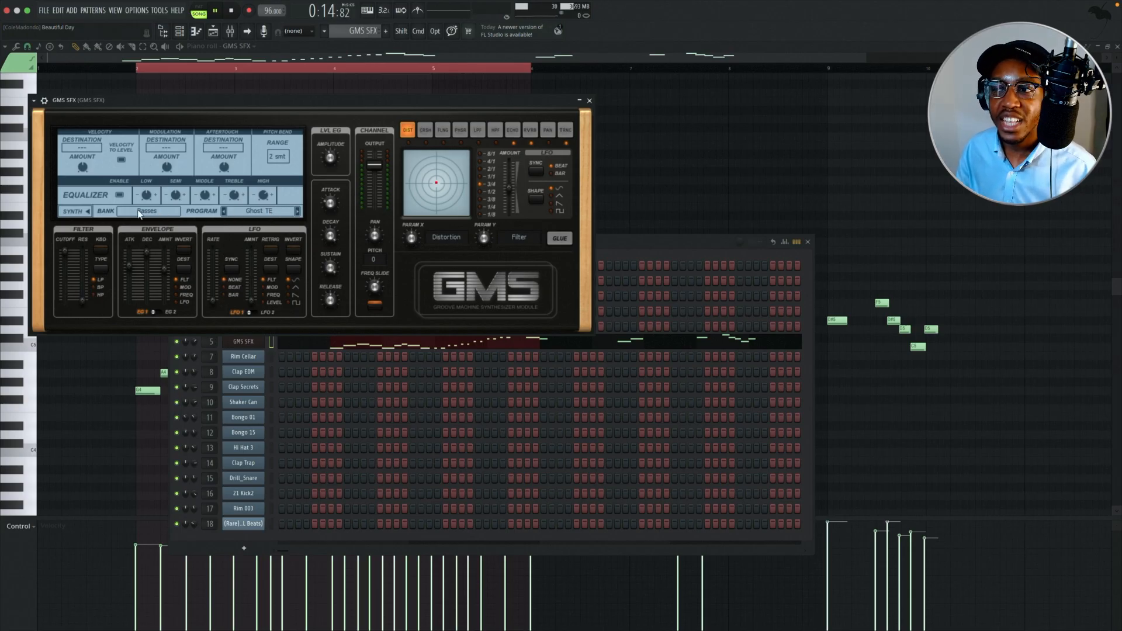
{"action": "left_click", "coordinate": [589, 101]}
{"action": "left_click", "coordinate": [181, 34]}
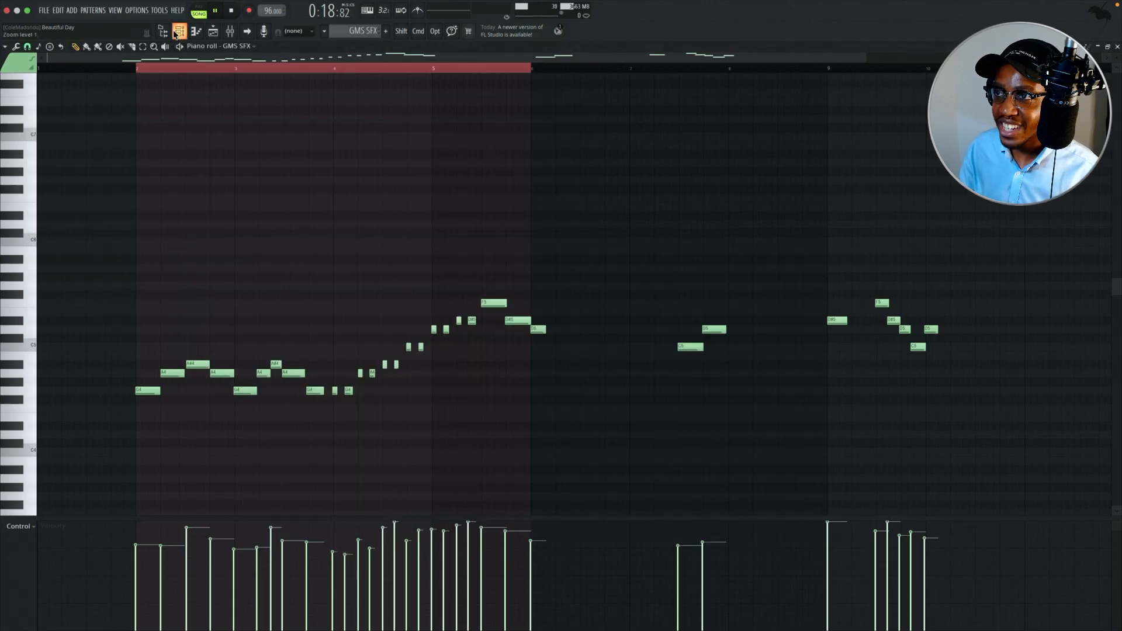
Step: Return to the playlist and play the soloed GMS SFX track from Verse 1
{"action": "left_click", "coordinate": [213, 34]}
{"action": "key", "text": "space"}
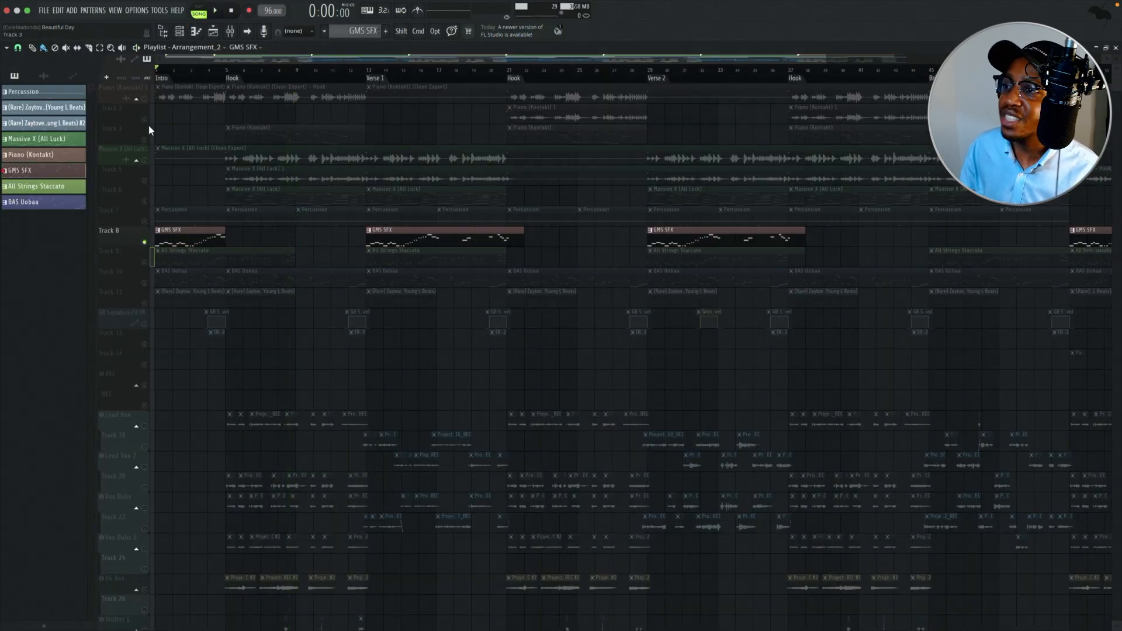
{"action": "key", "text": "space"}
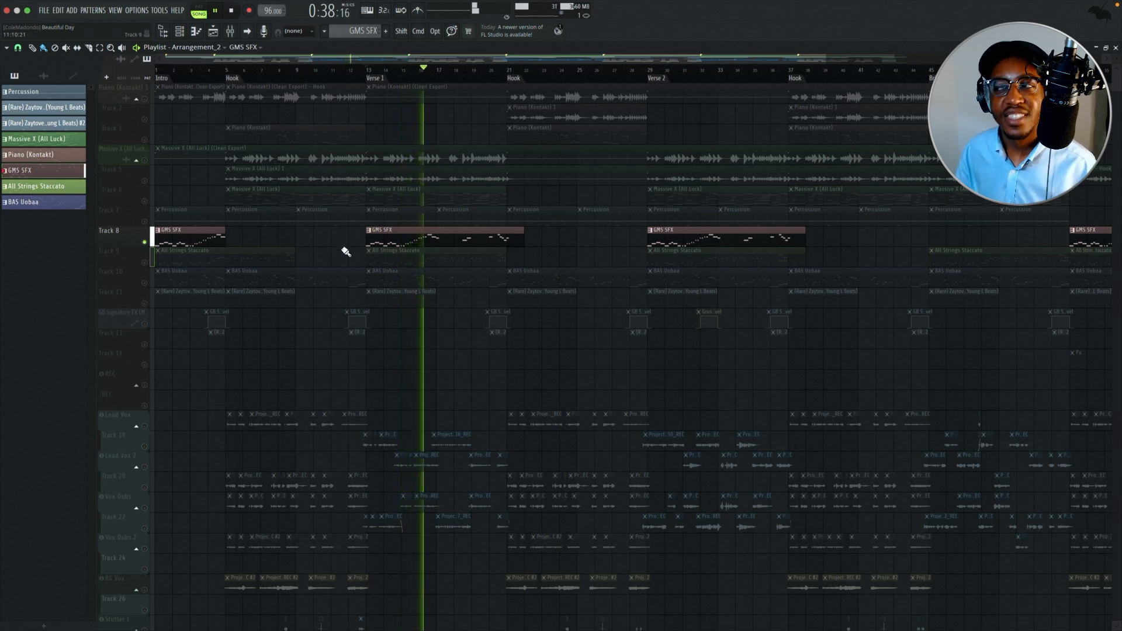
{"action": "key", "text": "space"}
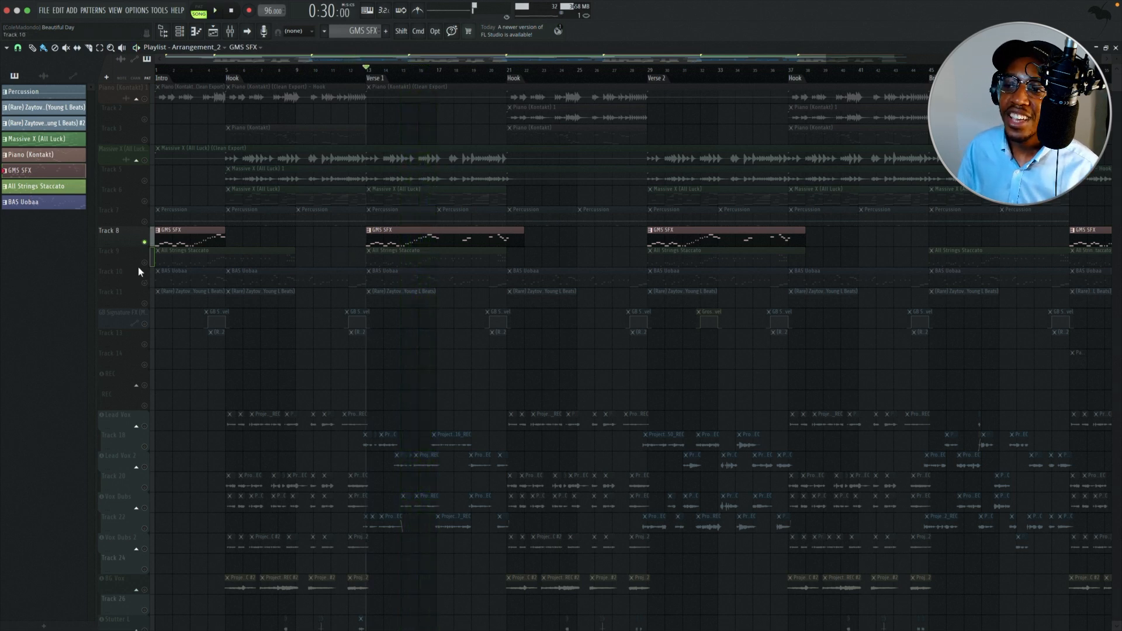
Step: Switch from GMS SFX to the All Strings Staccato track alone, play it from the start, and examine its notes in the piano roll
{"action": "left_click", "coordinate": [144, 263]}
{"action": "left_click", "coordinate": [145, 242]}
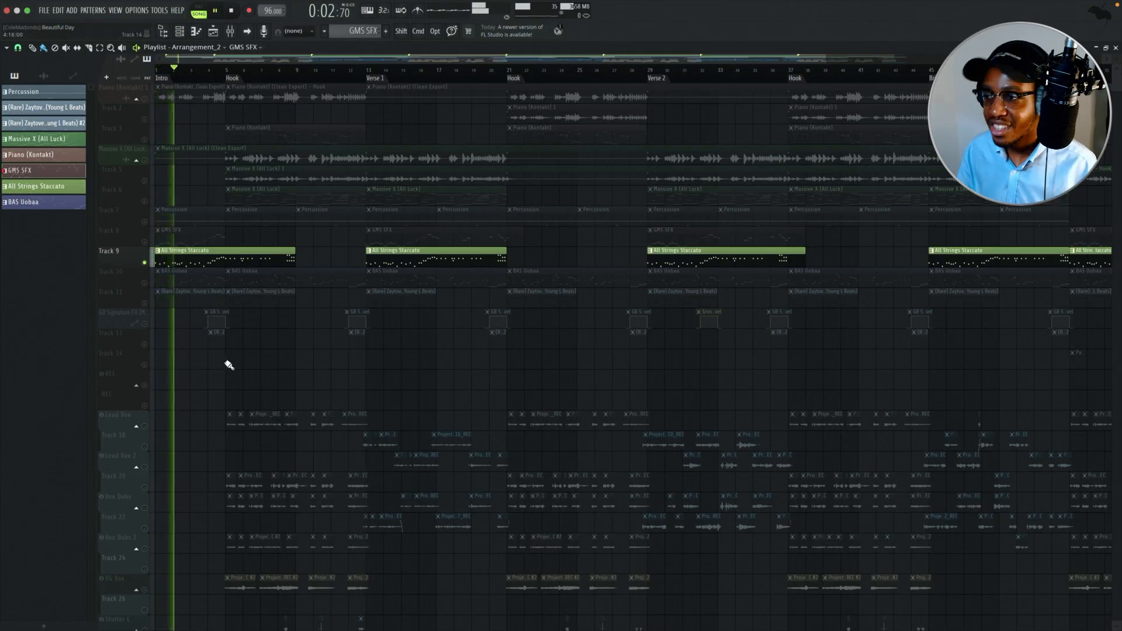
{"action": "double_click", "coordinate": [224, 258]}
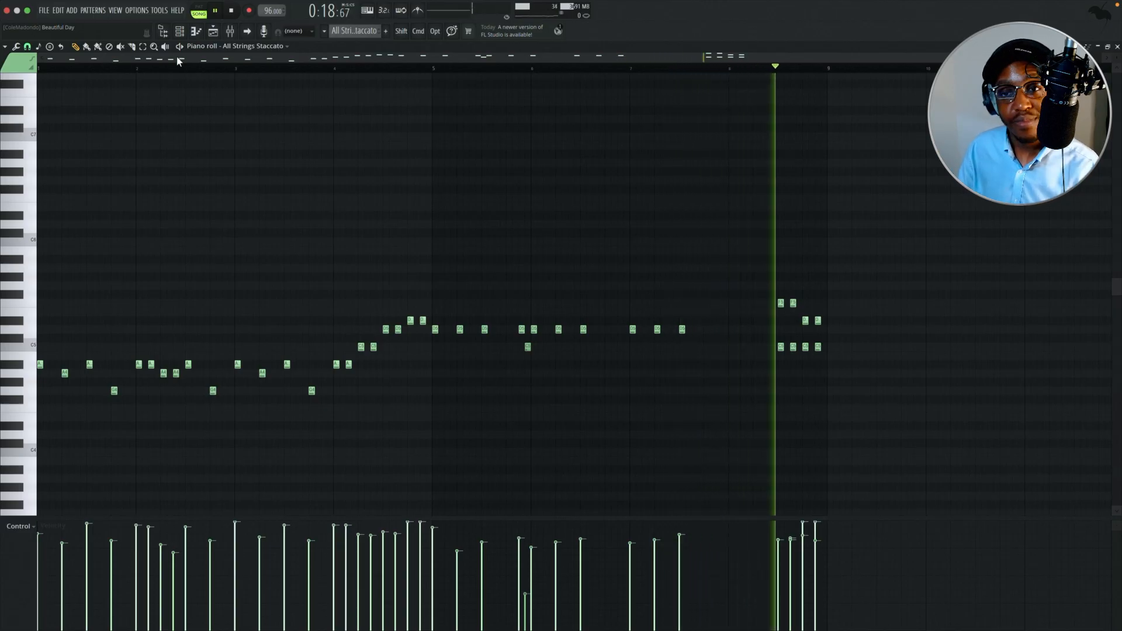
{"action": "key", "text": "space"}
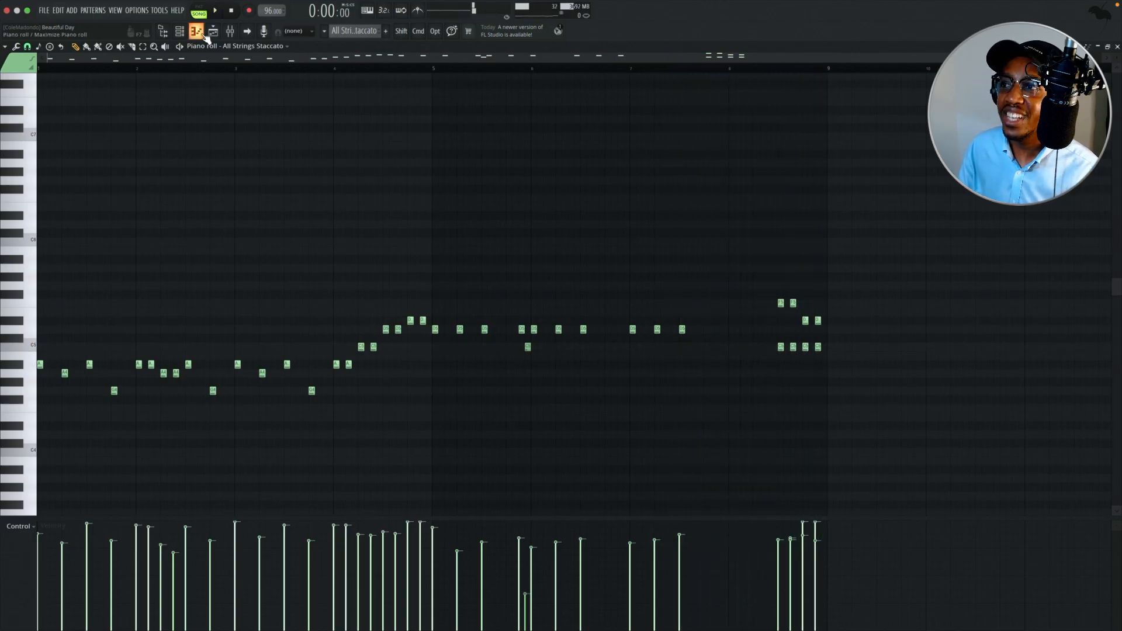
Step: Open the All Strings Staccato FLEX plugin from the channel rack to review its preset, and close both windows
{"action": "left_click", "coordinate": [180, 33]}
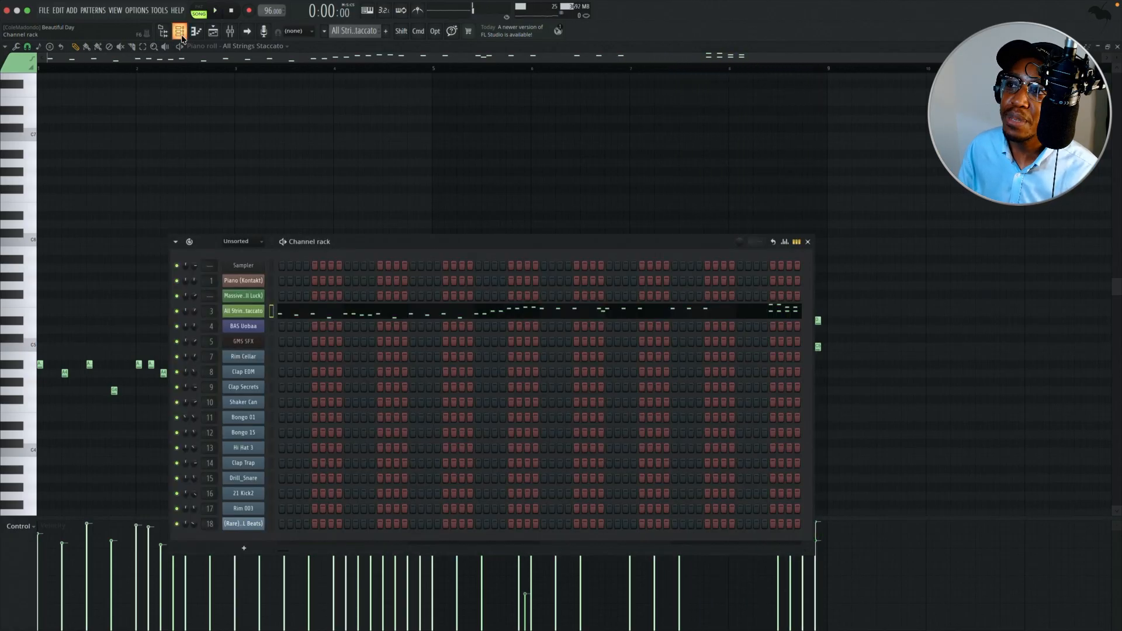
{"action": "left_click", "coordinate": [260, 315]}
{"action": "left_click_drag", "start_coordinate": [249, 154], "coordinate": [313, 145]}
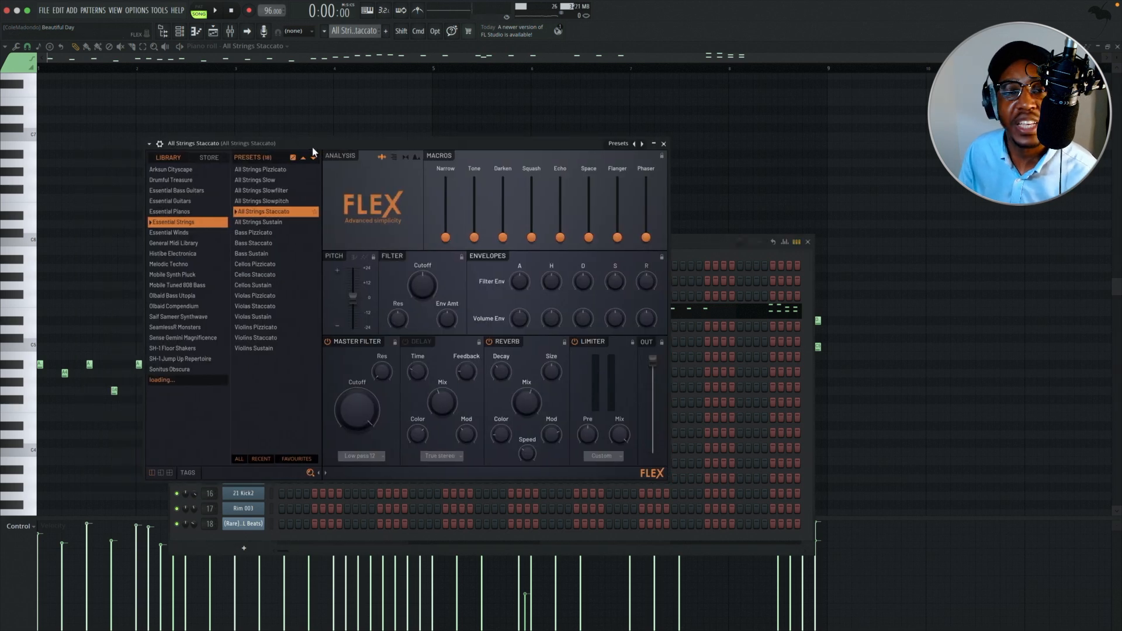
{"action": "left_click", "coordinate": [664, 144]}
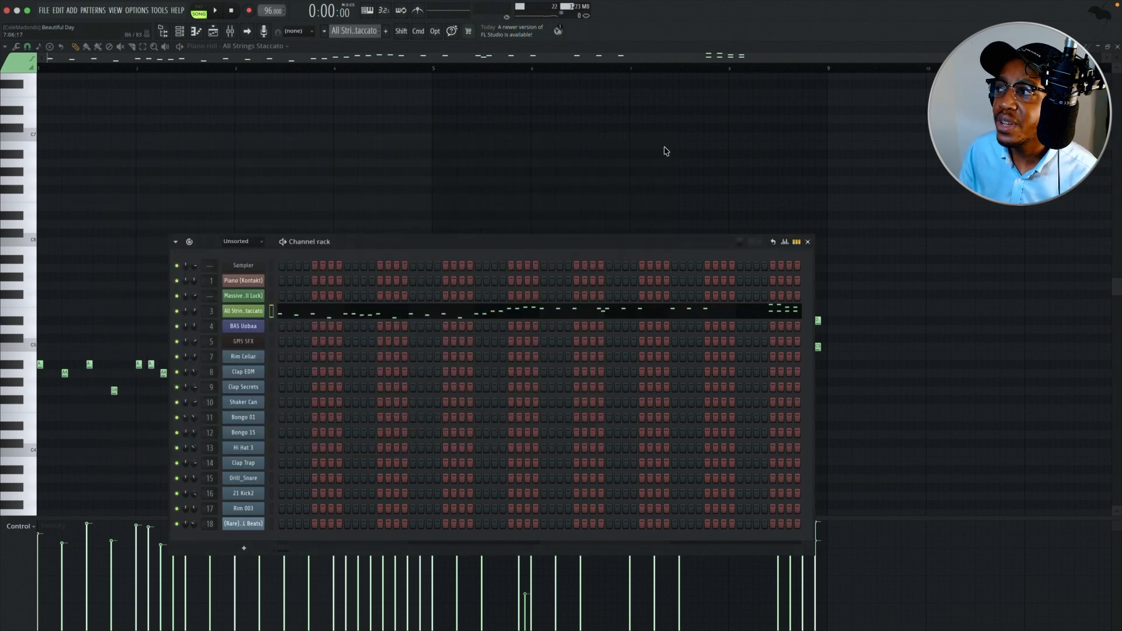
{"action": "left_click", "coordinate": [180, 35]}
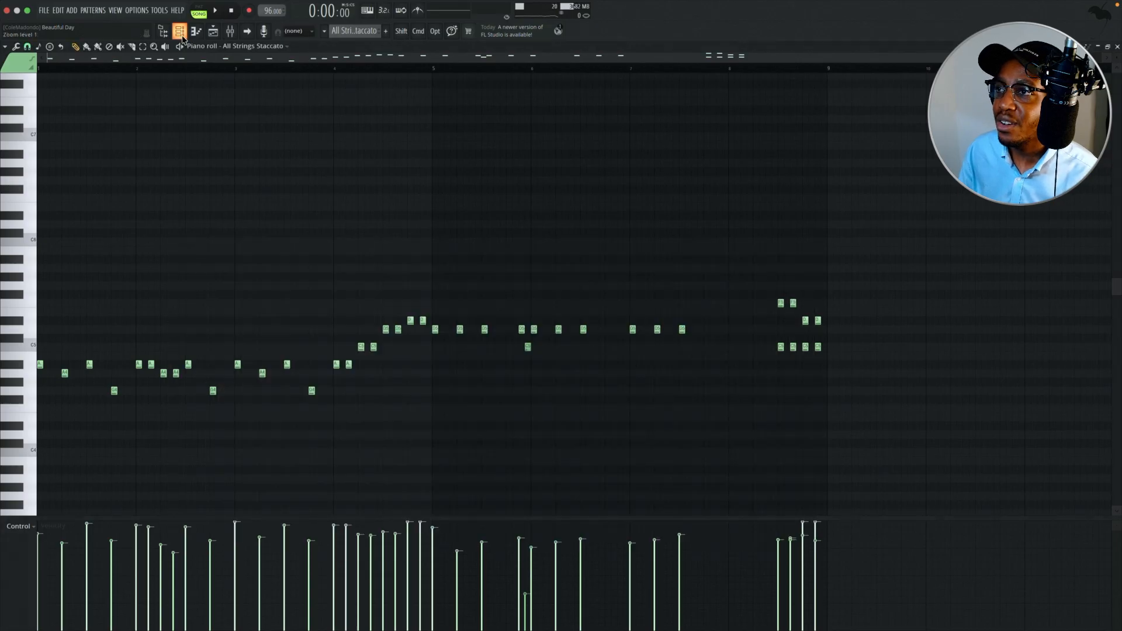
Step: Play the BAS Uobaa track on its own from the first Hook and examine its complete pattern in the piano roll
{"action": "left_click", "coordinate": [214, 33]}
{"action": "left_click", "coordinate": [146, 282]}
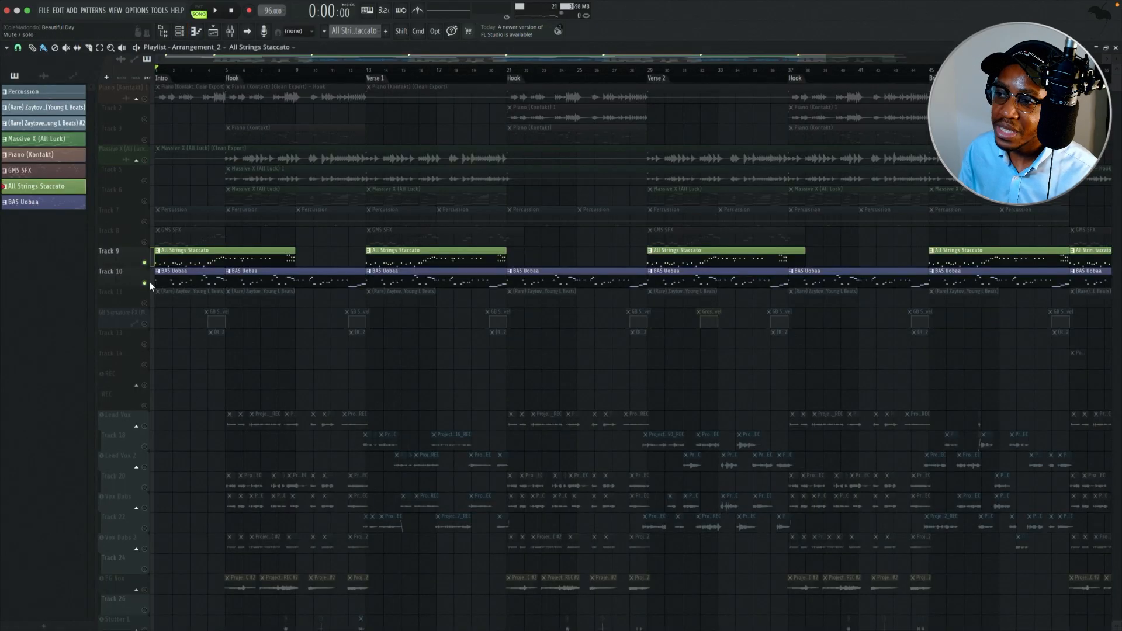
{"action": "key", "text": "space"}
{"action": "key", "text": "space"}
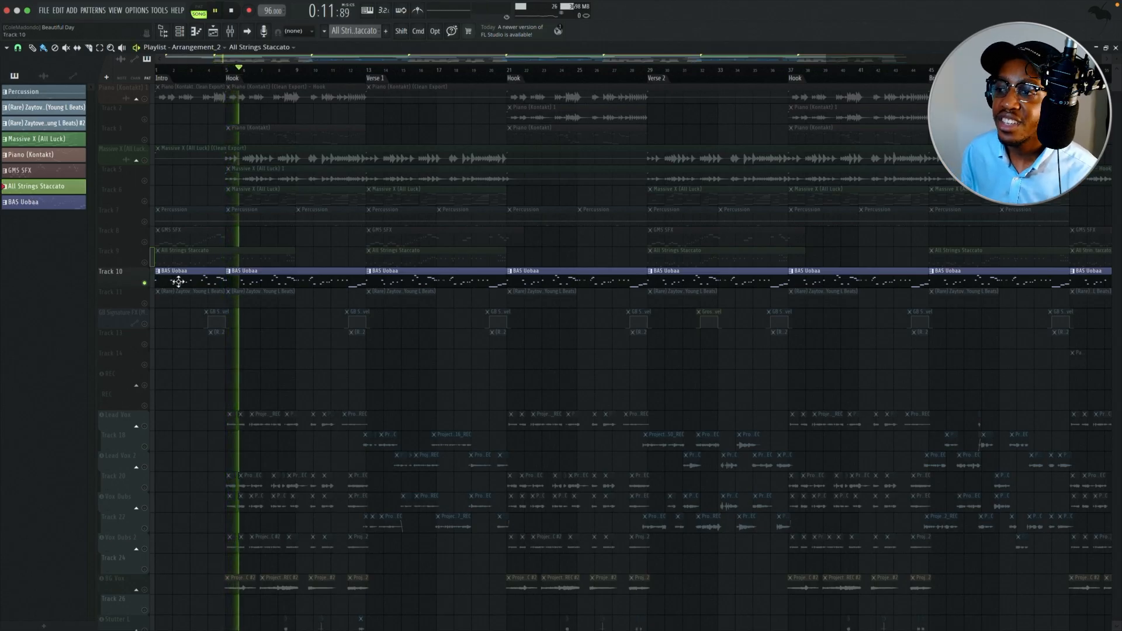
{"action": "double_click", "coordinate": [307, 284]}
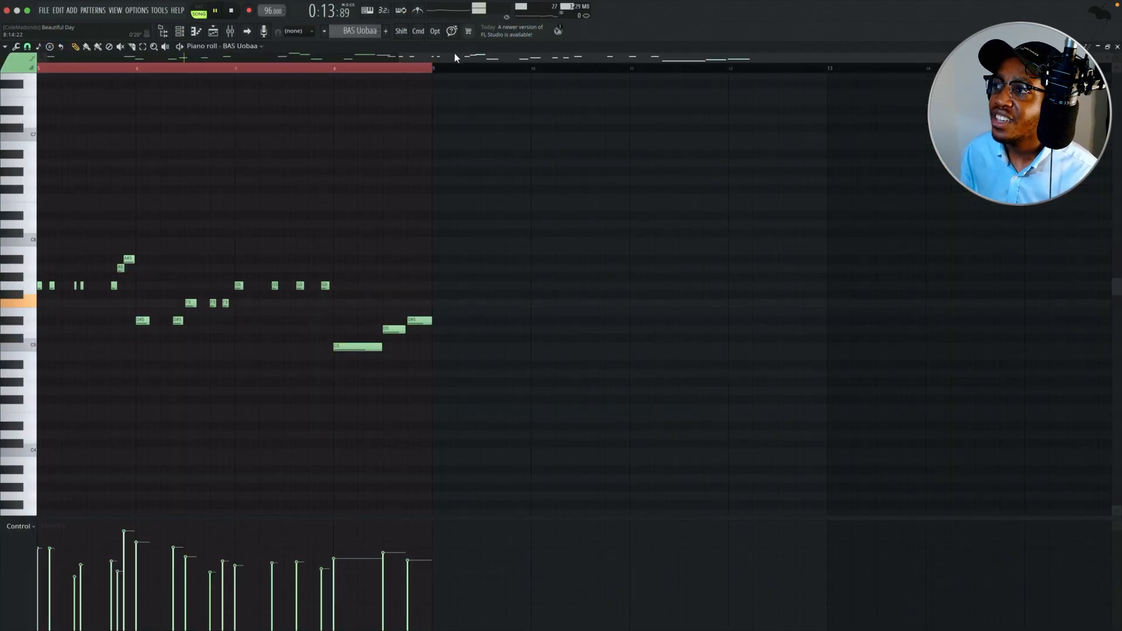
{"action": "left_click_drag", "start_coordinate": [454, 56], "coordinate": [91, 57]}
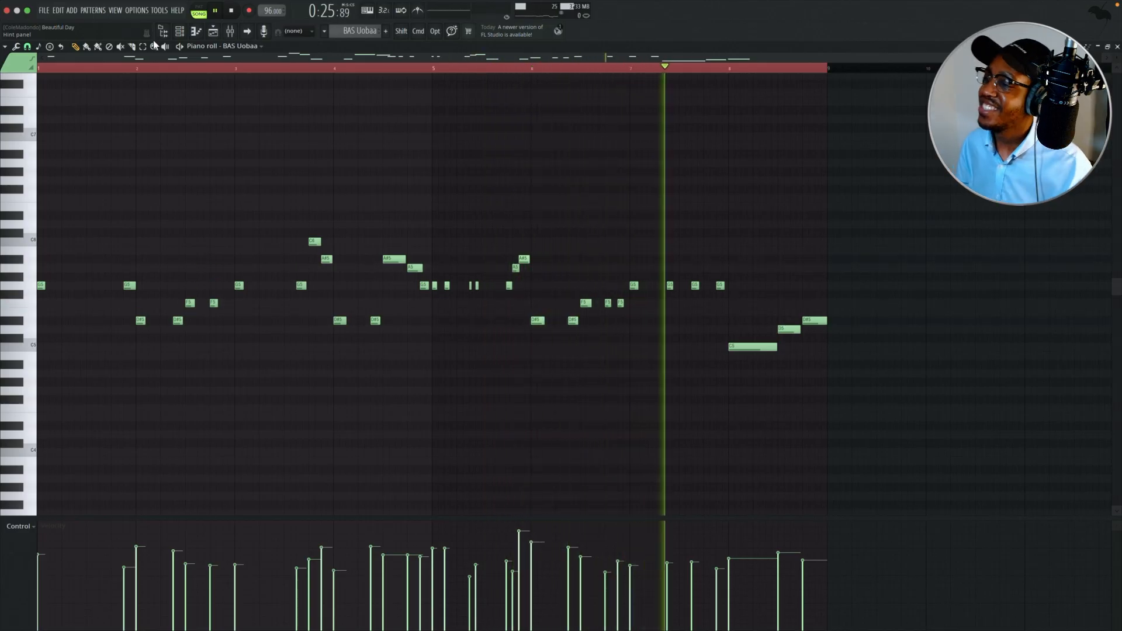
Step: Open the BAS Uobaa FLEX plugin from the channel rack to review its Melodic Techno preset, and close it
{"action": "mouse_move", "coordinate": [114, 20]}
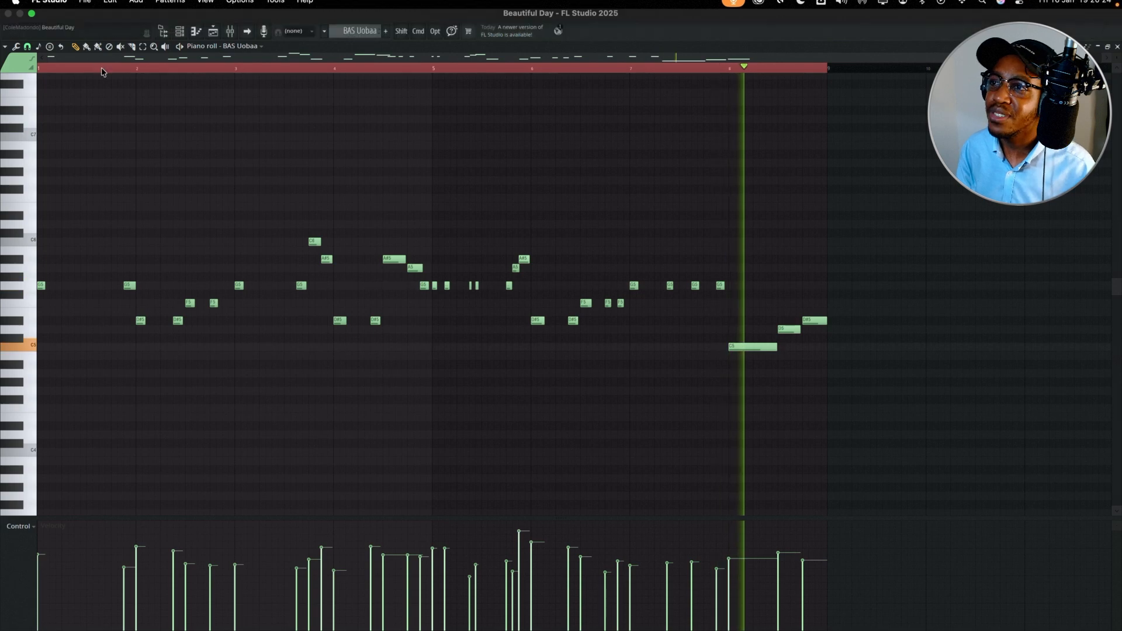
{"action": "left_click", "coordinate": [180, 33]}
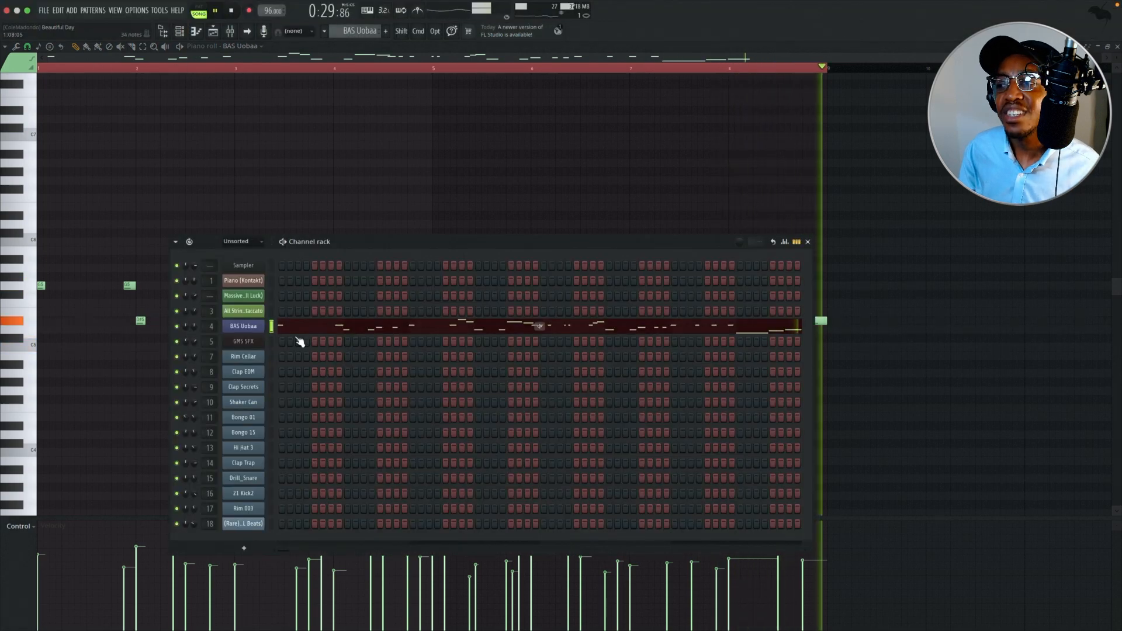
{"action": "left_click", "coordinate": [236, 326]}
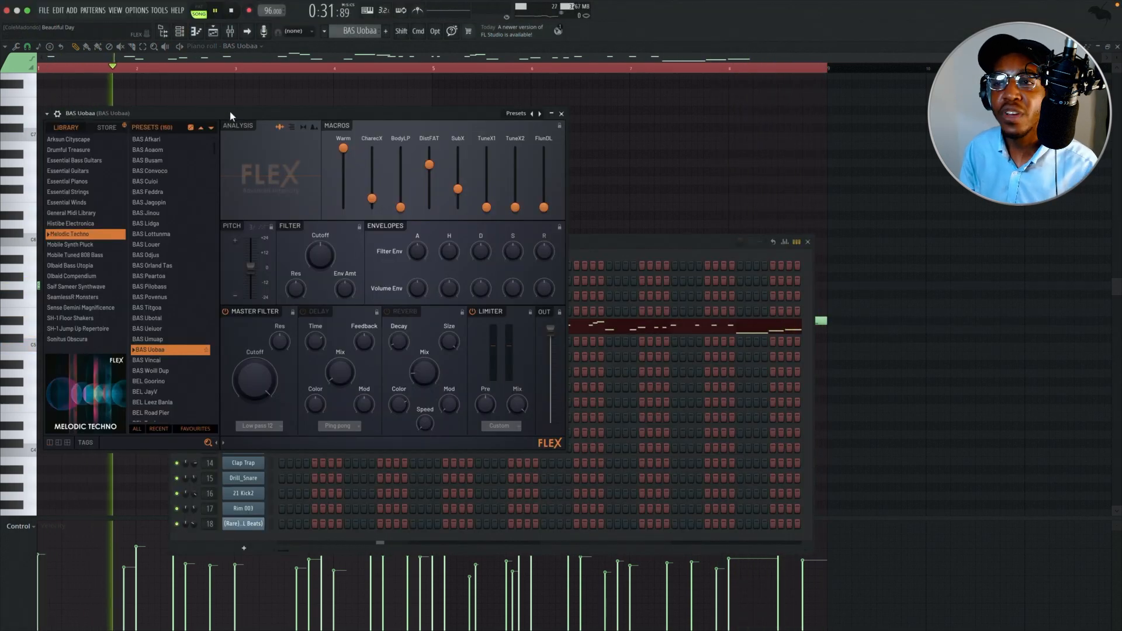
{"action": "left_click_drag", "start_coordinate": [229, 111], "coordinate": [343, 115]}
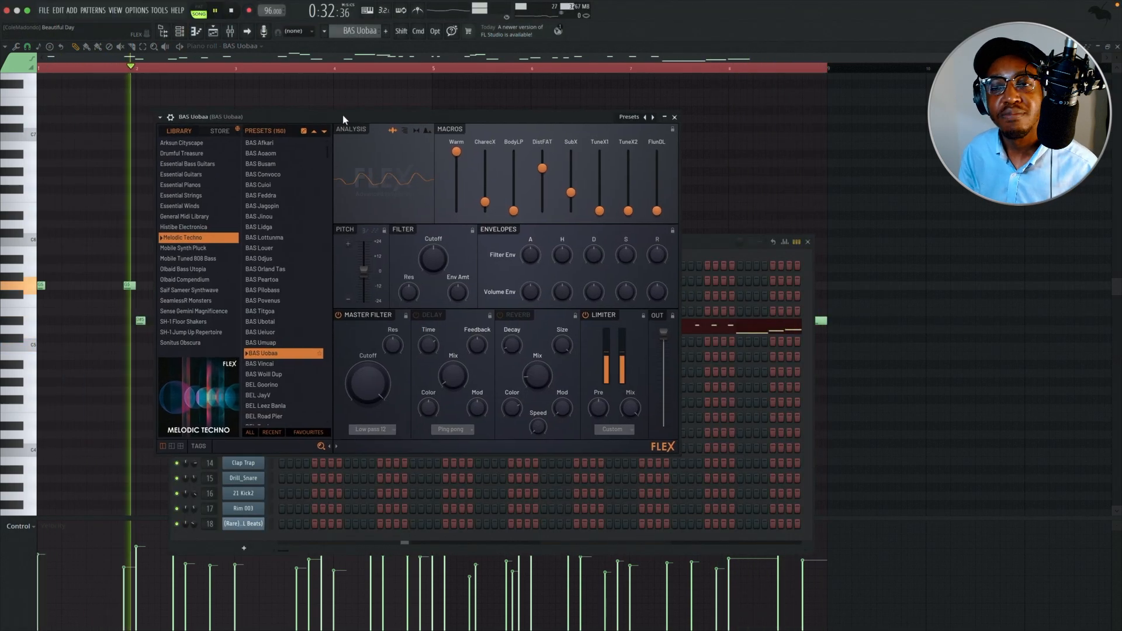
{"action": "left_click", "coordinate": [674, 117]}
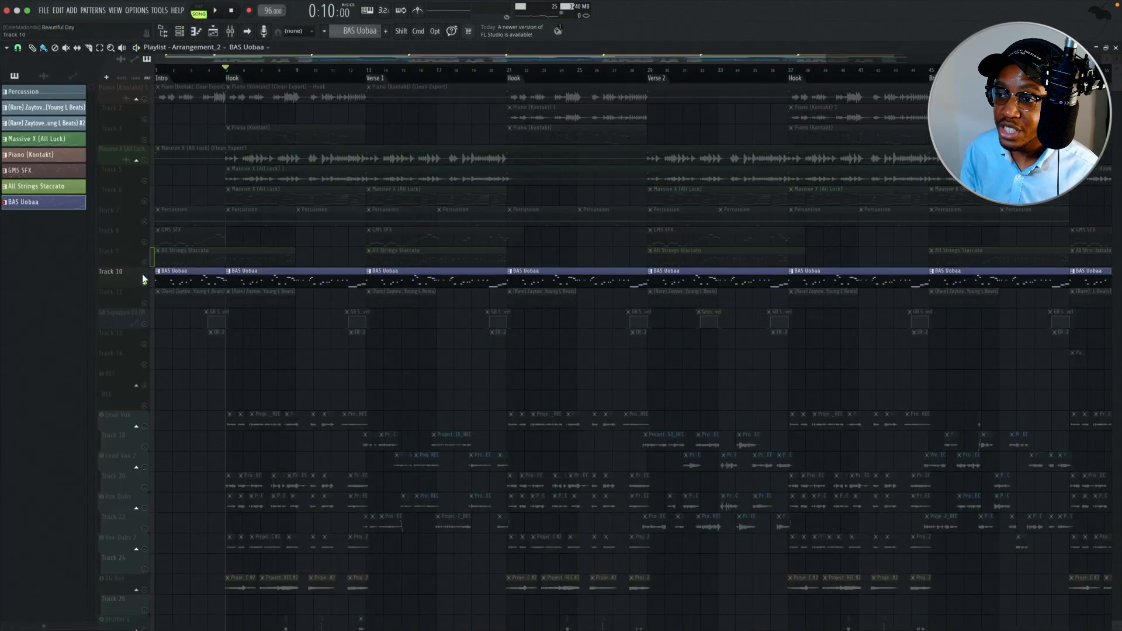
Step: Play the percussion loop on Track 11 on its own from the song start, and re-enable all tracks
{"action": "left_click", "coordinate": [144, 283]}
{"action": "left_click", "coordinate": [145, 304]}
{"action": "left_click_drag", "start_coordinate": [202, 77], "coordinate": [79, 76]}
{"action": "key", "text": "space"}
{"action": "left_click", "coordinate": [144, 303]}
{"action": "left_click", "coordinate": [145, 303]}
{"action": "right_click", "coordinate": [144, 303]}
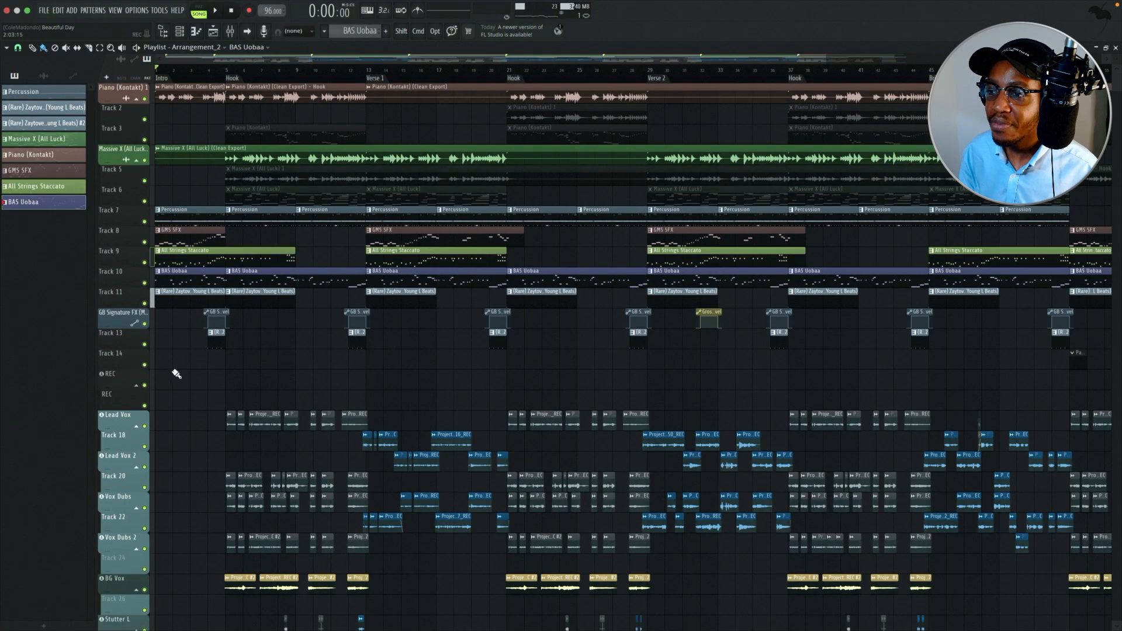
Step: Solo Track 13, play its clip just before the first Hook, and clear the solo so all tracks are enabled
{"action": "right_click", "coordinate": [144, 344]}
{"action": "left_click", "coordinate": [211, 72]}
{"action": "key", "text": "space"}
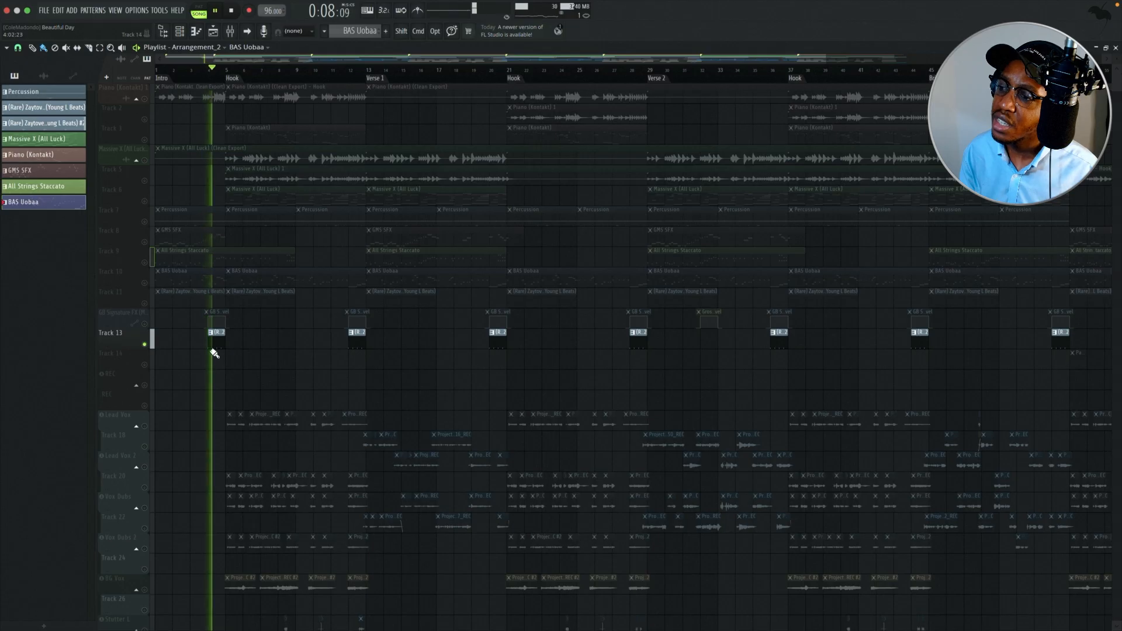
{"action": "key", "text": "space"}
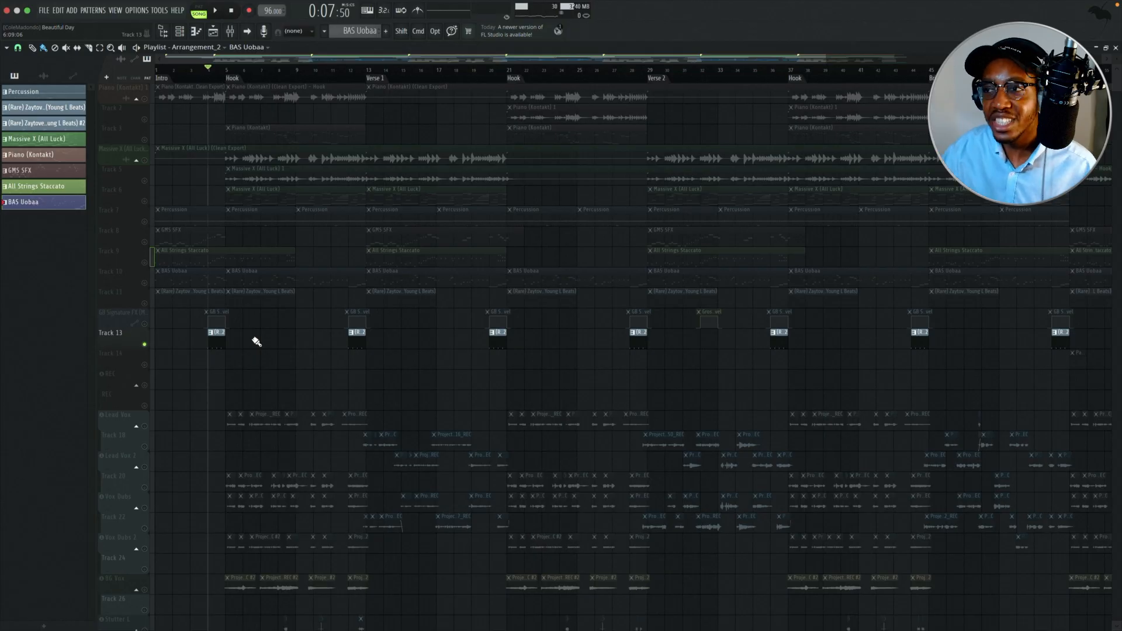
{"action": "right_click", "coordinate": [145, 345]}
{"action": "right_click", "coordinate": [145, 345]}
{"action": "right_click", "coordinate": [145, 345]}
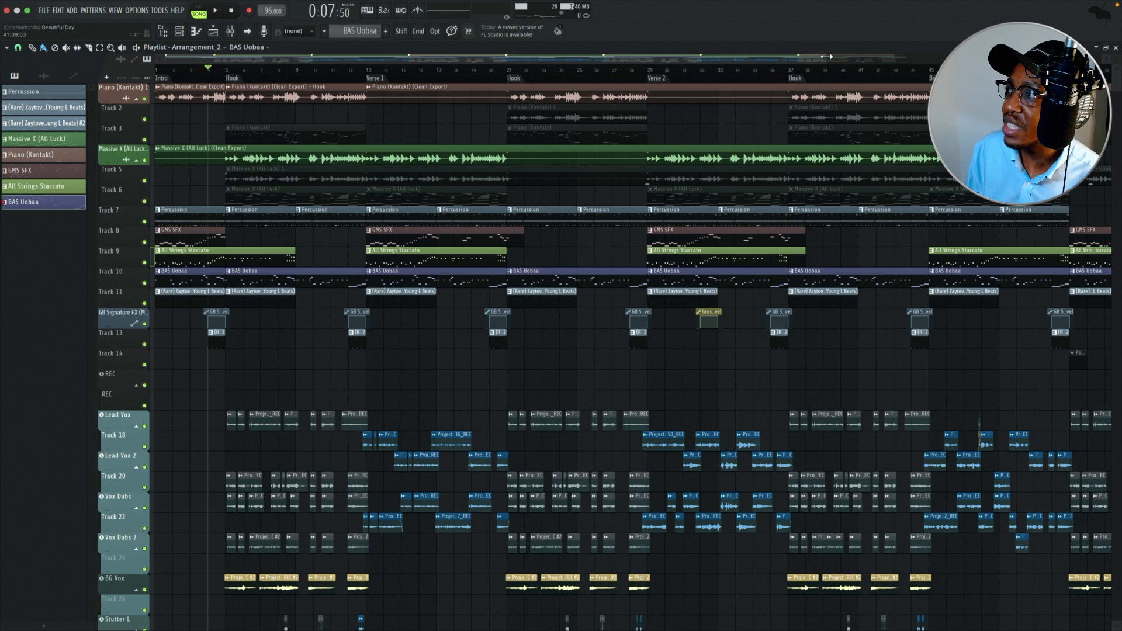
Step: Show the arrangement through the Outro, and open the mixer to look over its instrument, percussion and bus tracks during playback
{"action": "left_click_drag", "start_coordinate": [826, 56], "coordinate": [1116, 51]}
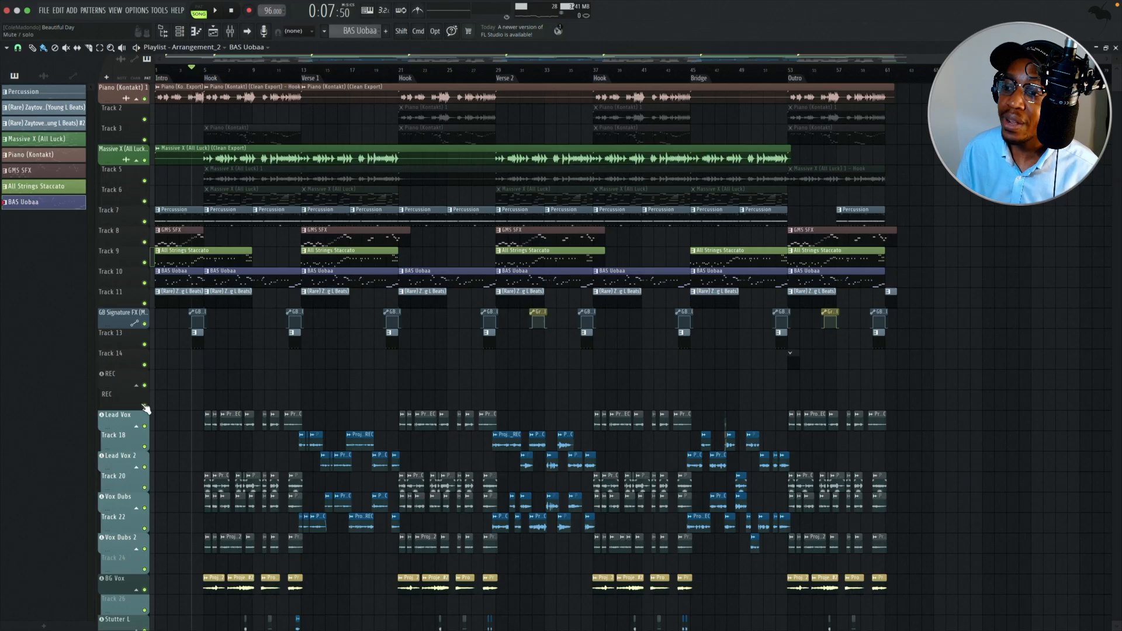
{"action": "left_click", "coordinate": [230, 31]}
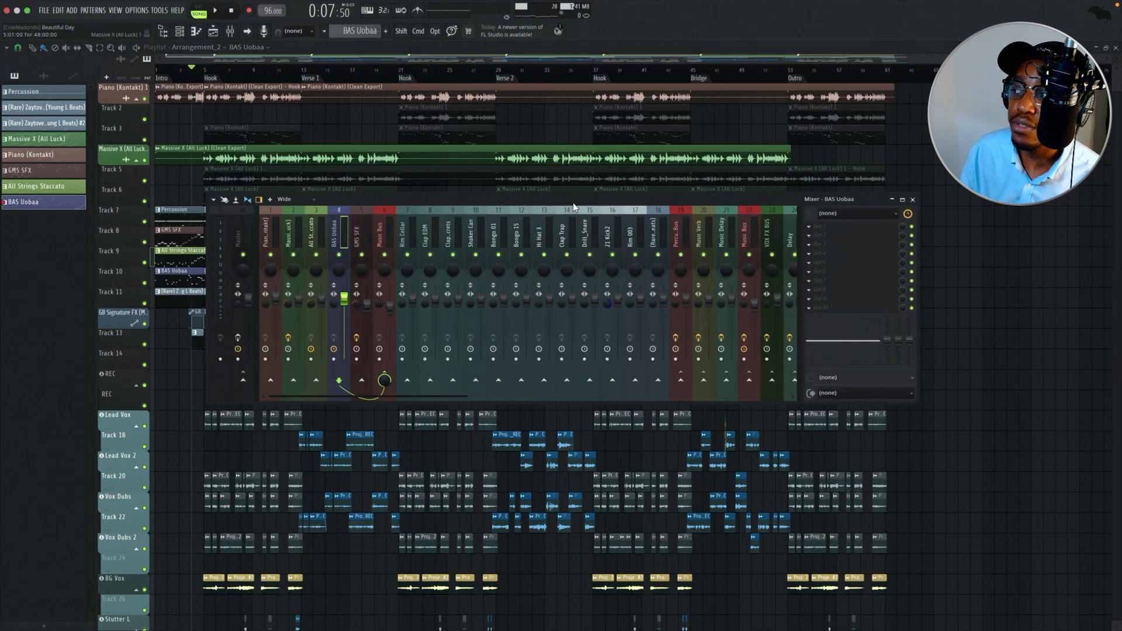
{"action": "key", "text": "space"}
{"action": "scroll", "coordinate": [713, 245], "scroll_direction": "right", "scroll_amount": 8}
{"action": "key", "text": "space"}
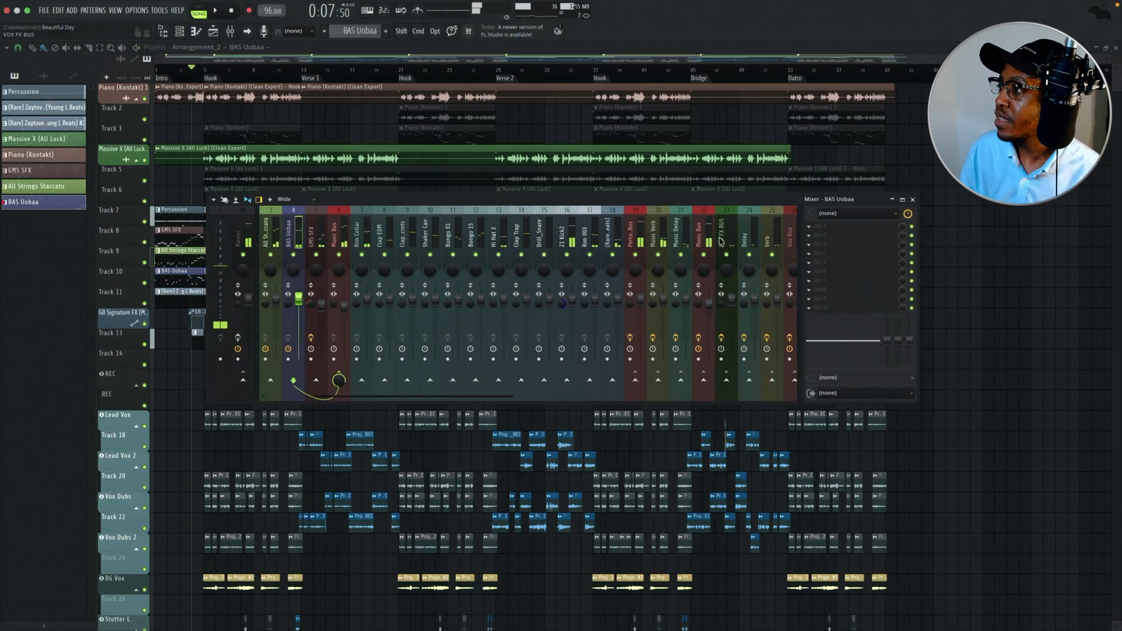
Step: Move the mixer below the instrument tracks and play the full song from just before the first Hook, stopping after a few bars
{"action": "key", "text": "space"}
{"action": "left_click_drag", "start_coordinate": [578, 213], "coordinate": [555, 408]}
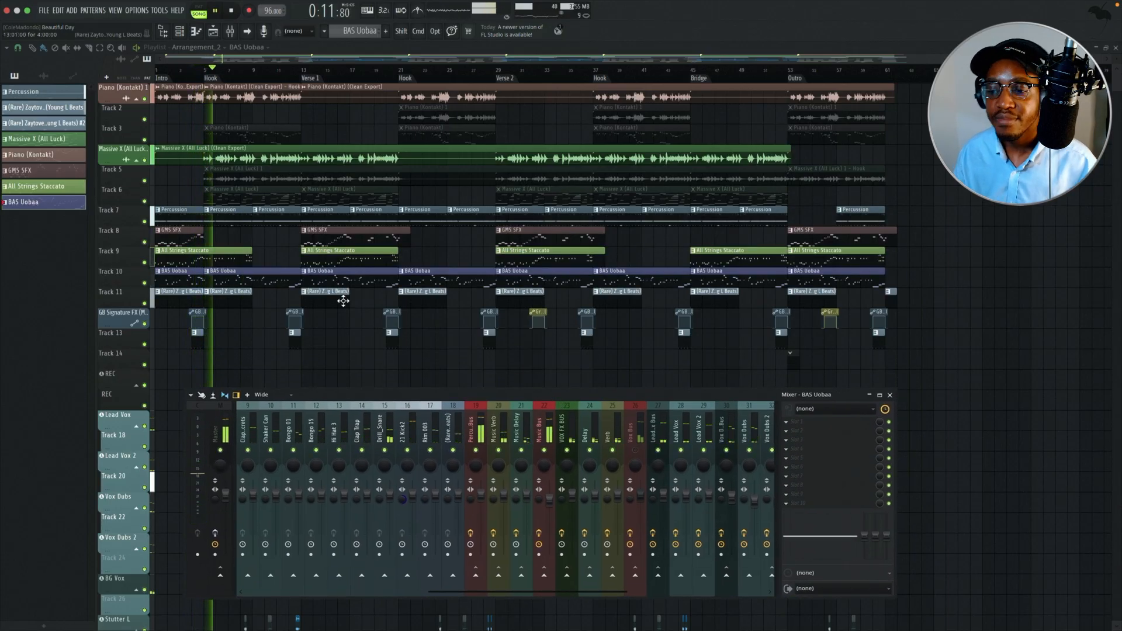
{"action": "key", "text": "space"}
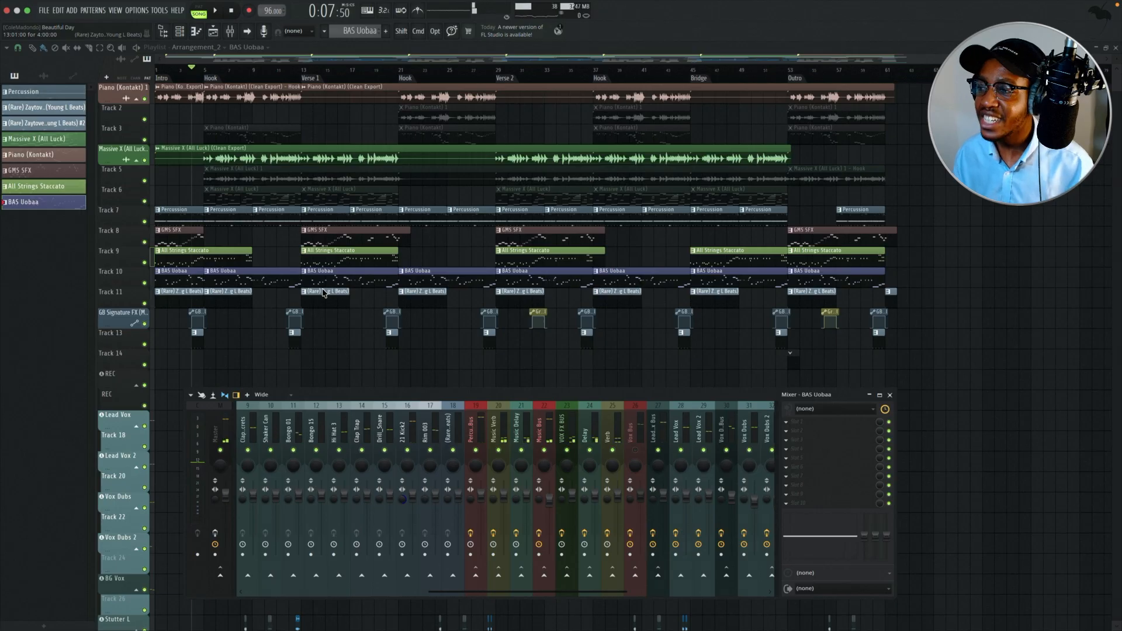
Step: Move the mixer up over the playlist and review the effects and routing of the piano, Massive X, strings, bass, GMS SFX and both Music Bus tracks
{"action": "left_click", "coordinate": [317, 430]}
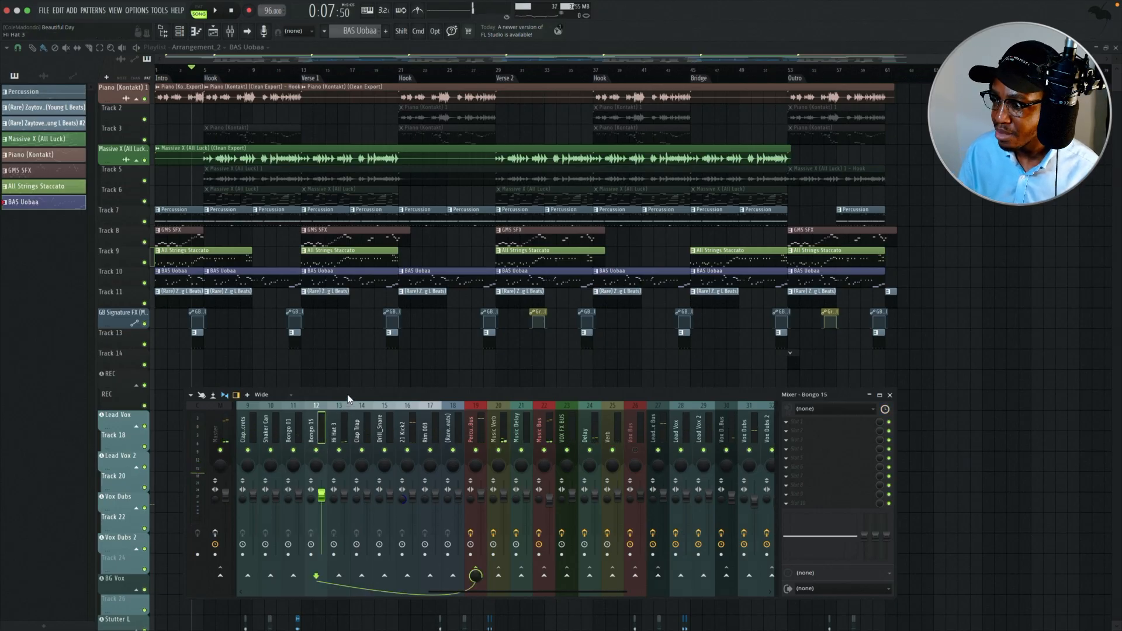
{"action": "left_click_drag", "start_coordinate": [345, 406], "coordinate": [426, 272]}
{"action": "scroll", "coordinate": [422, 286], "scroll_direction": "left", "scroll_amount": 8}
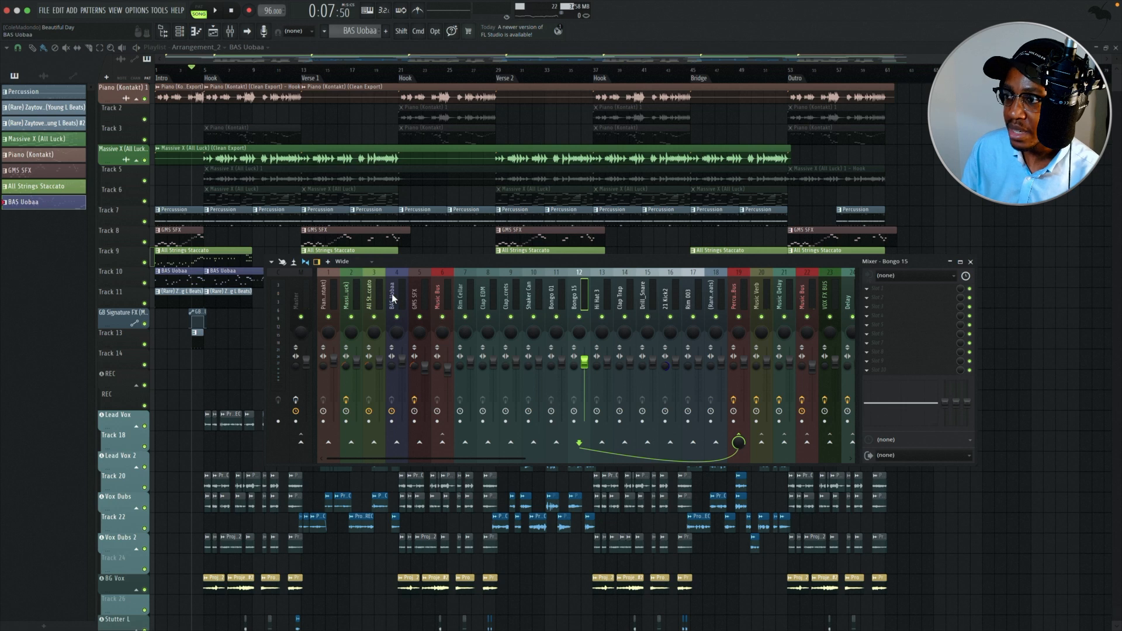
{"action": "left_click", "coordinate": [331, 302]}
{"action": "left_click", "coordinate": [351, 296]}
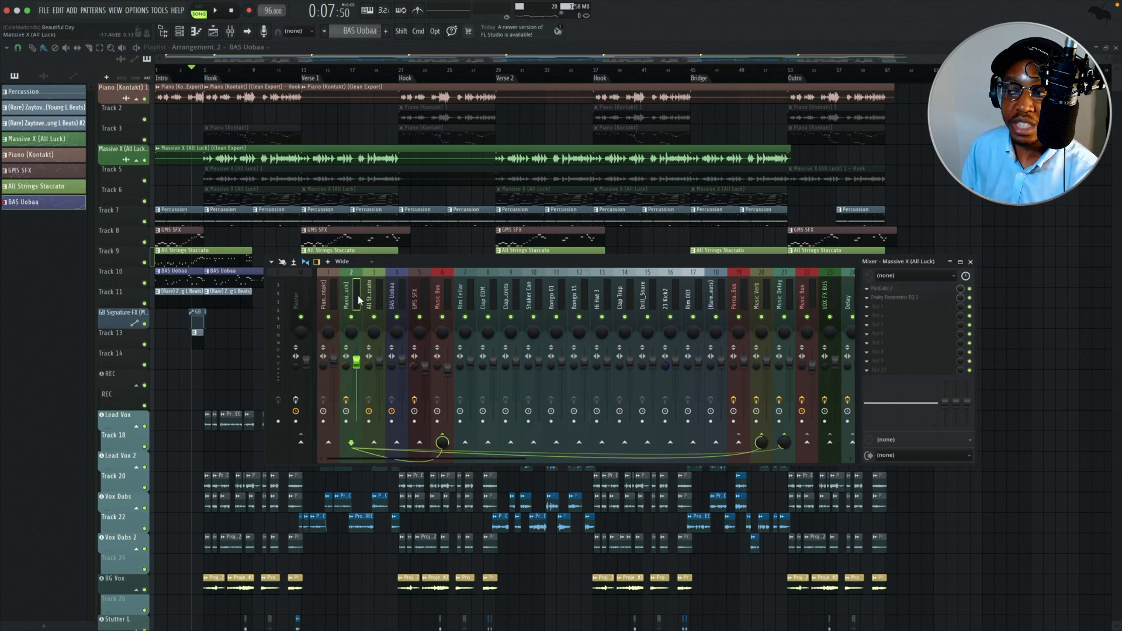
{"action": "left_click", "coordinate": [369, 297]}
{"action": "left_click", "coordinate": [392, 294]}
{"action": "left_click", "coordinate": [418, 296]}
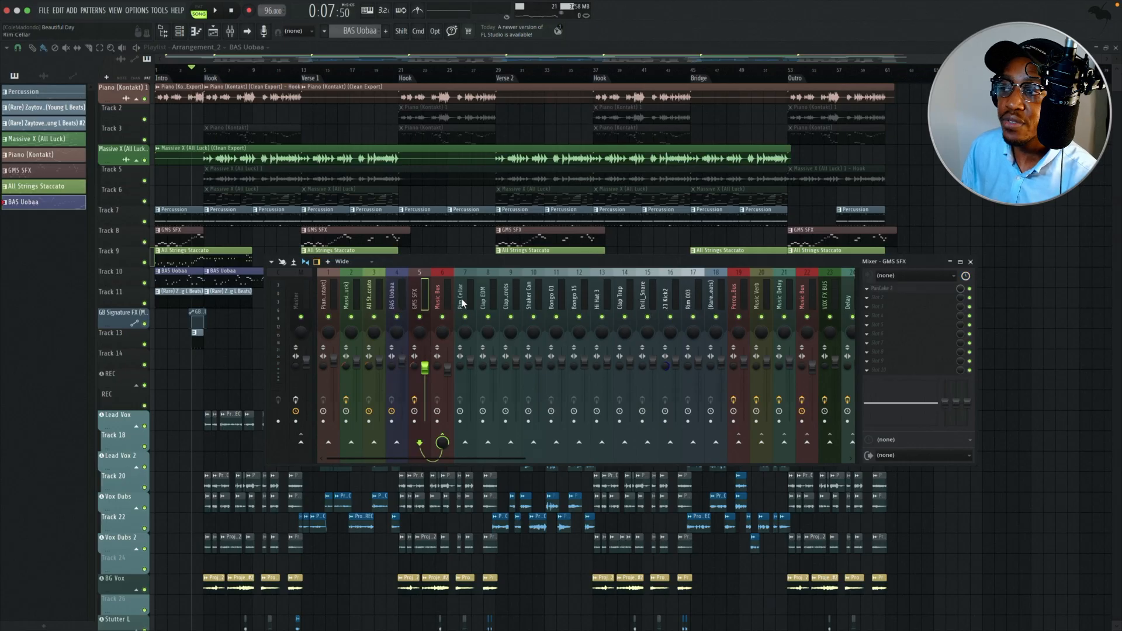
{"action": "left_click", "coordinate": [442, 295]}
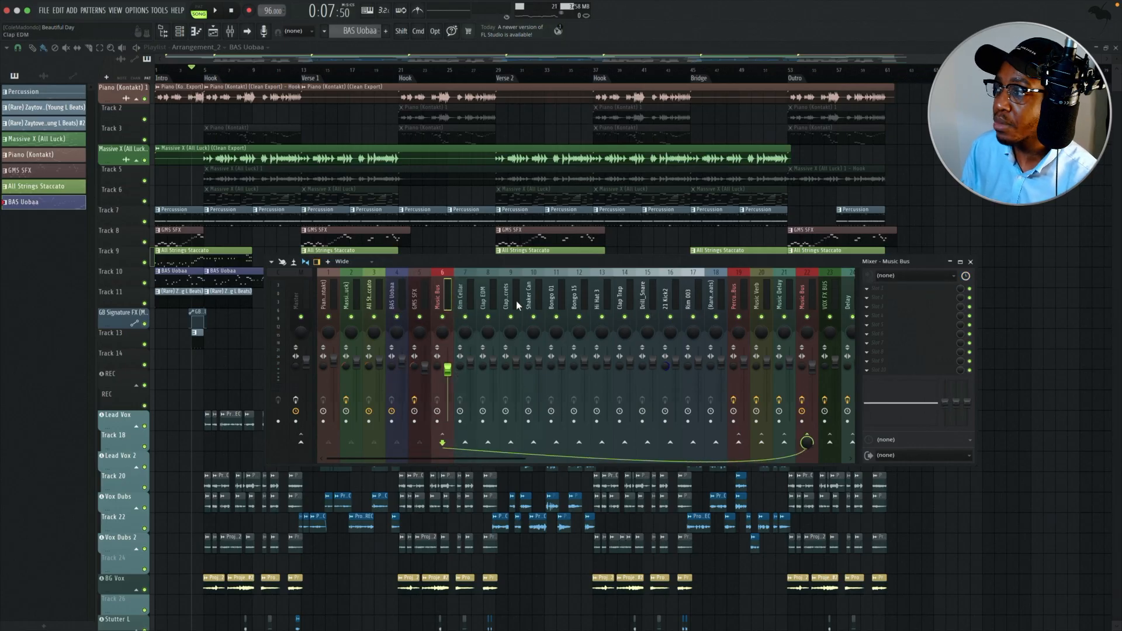
{"action": "left_click", "coordinate": [801, 296]}
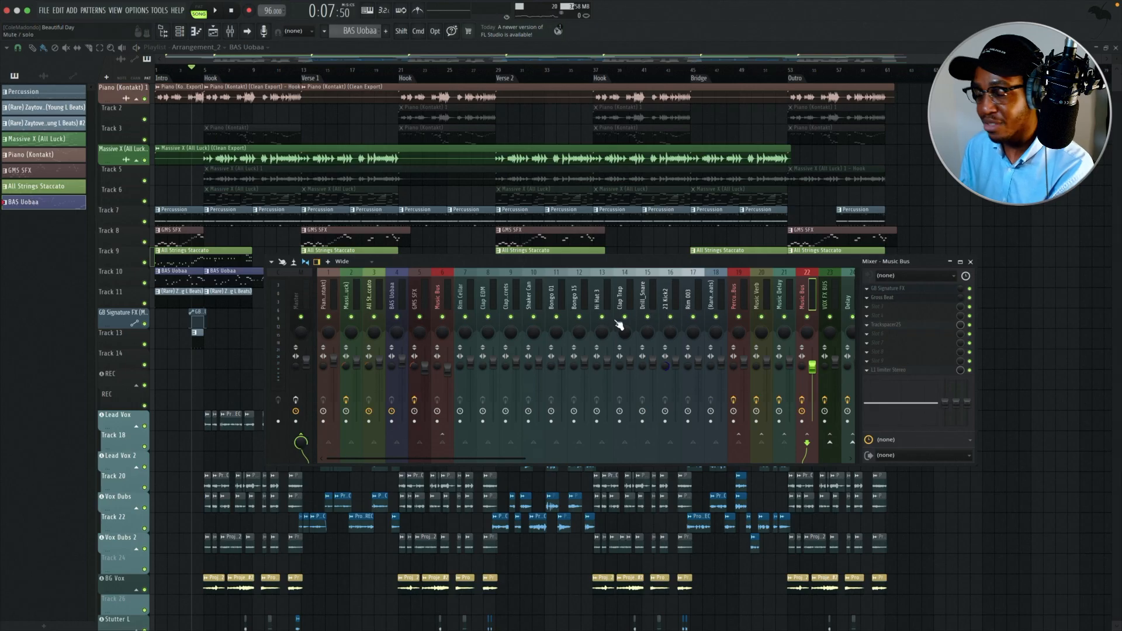
Step: Review how the Rim Cellar and Shaker Can tracks route into the Percussion Bus and on to the main Music Bus
{"action": "left_click", "coordinate": [461, 295]}
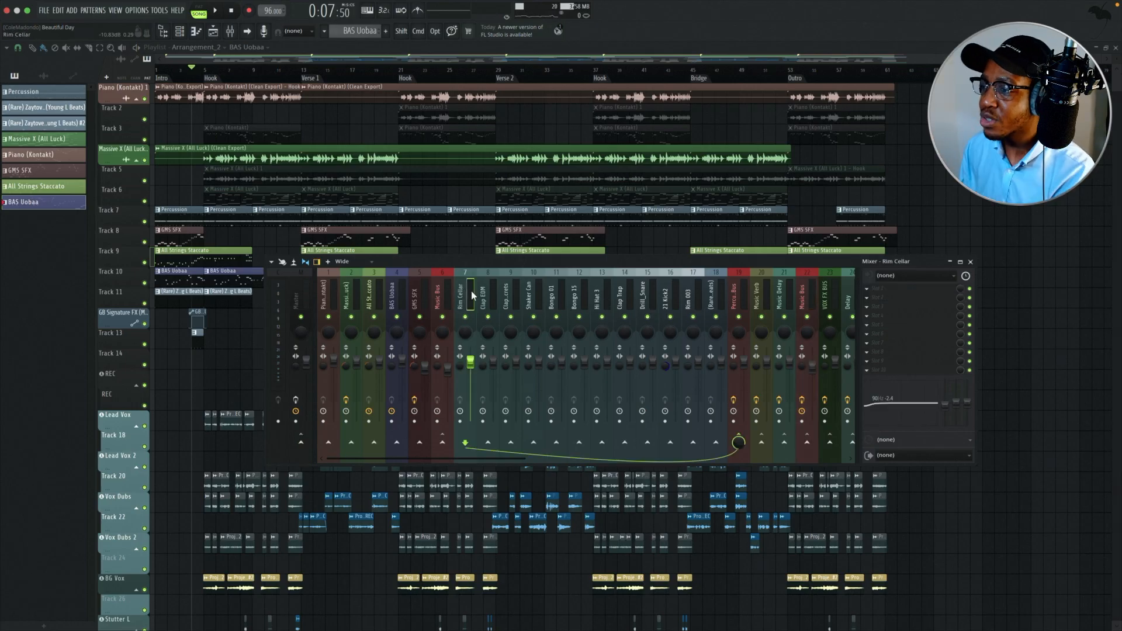
{"action": "left_click_drag", "start_coordinate": [487, 263], "coordinate": [417, 259]}
{"action": "left_click", "coordinate": [453, 289]}
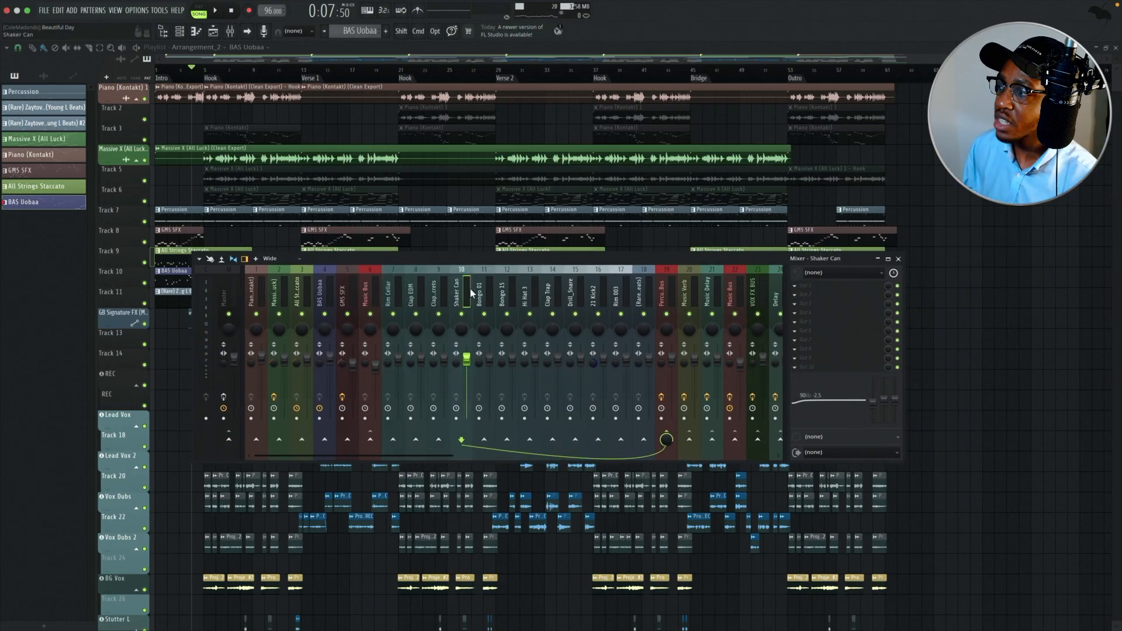
{"action": "left_click", "coordinate": [664, 301]}
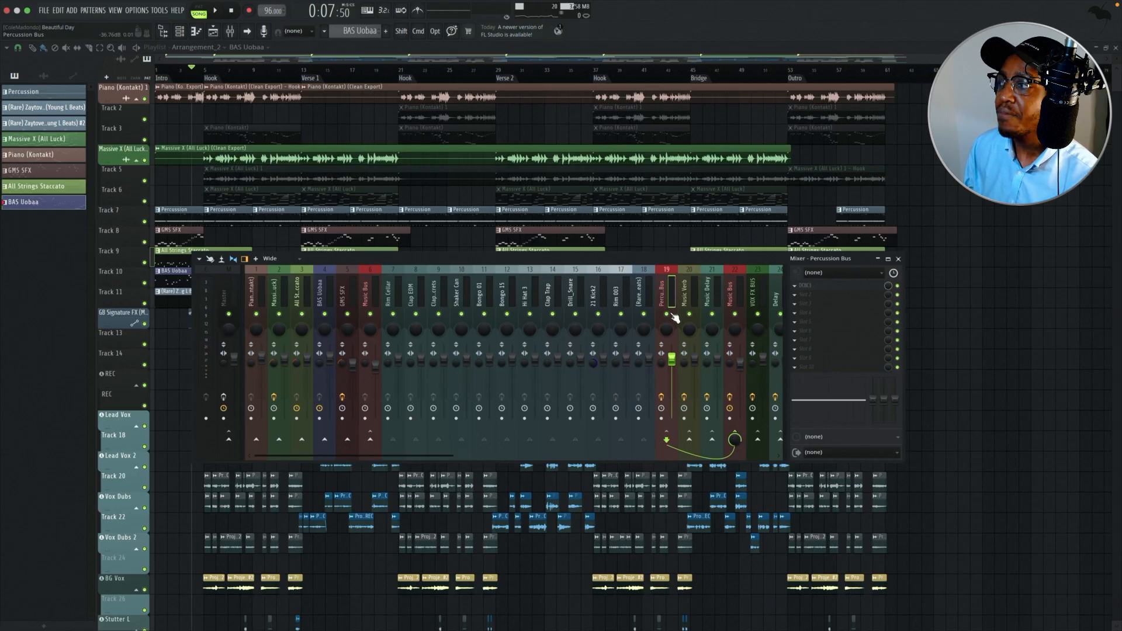
{"action": "left_click", "coordinate": [738, 295]}
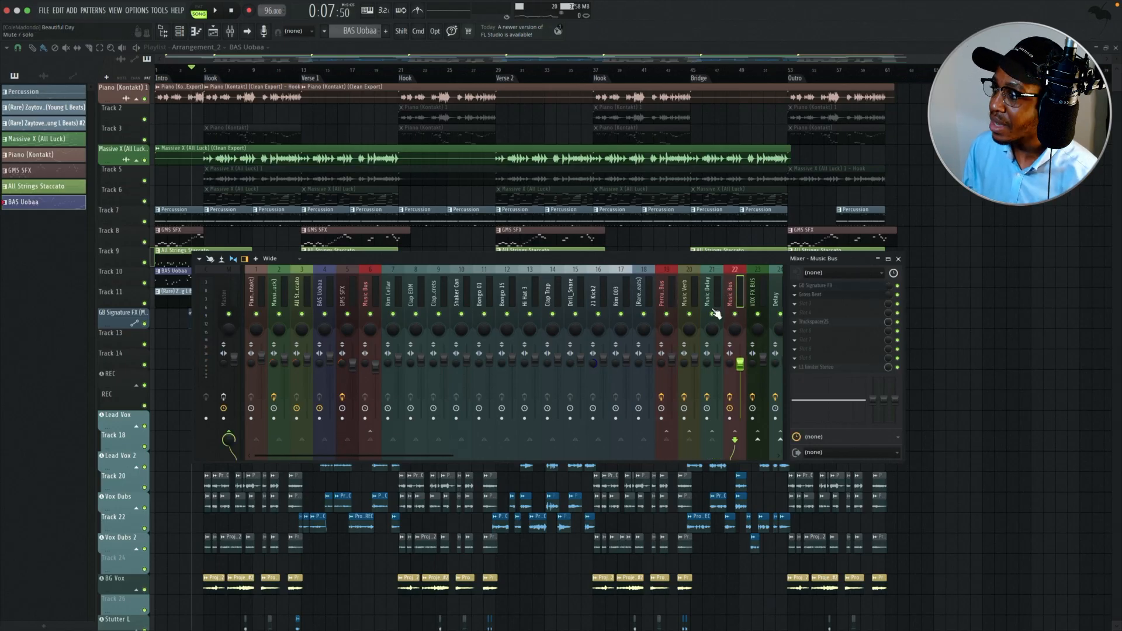
Step: Review the effects and routing of the Music Verb, Music Delay and vocal Delay tracks, and bring the mixer's vocal tracks into view
{"action": "left_click", "coordinate": [685, 285]}
{"action": "left_click", "coordinate": [714, 287]}
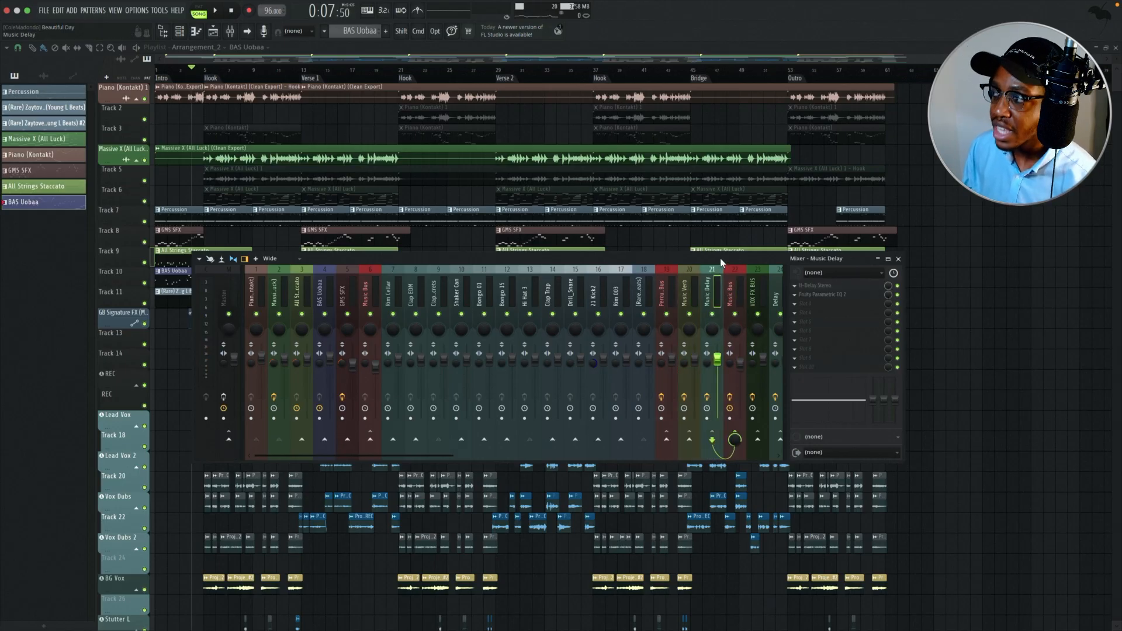
{"action": "left_click_drag", "start_coordinate": [720, 259], "coordinate": [710, 258]}
{"action": "left_click", "coordinate": [678, 295]}
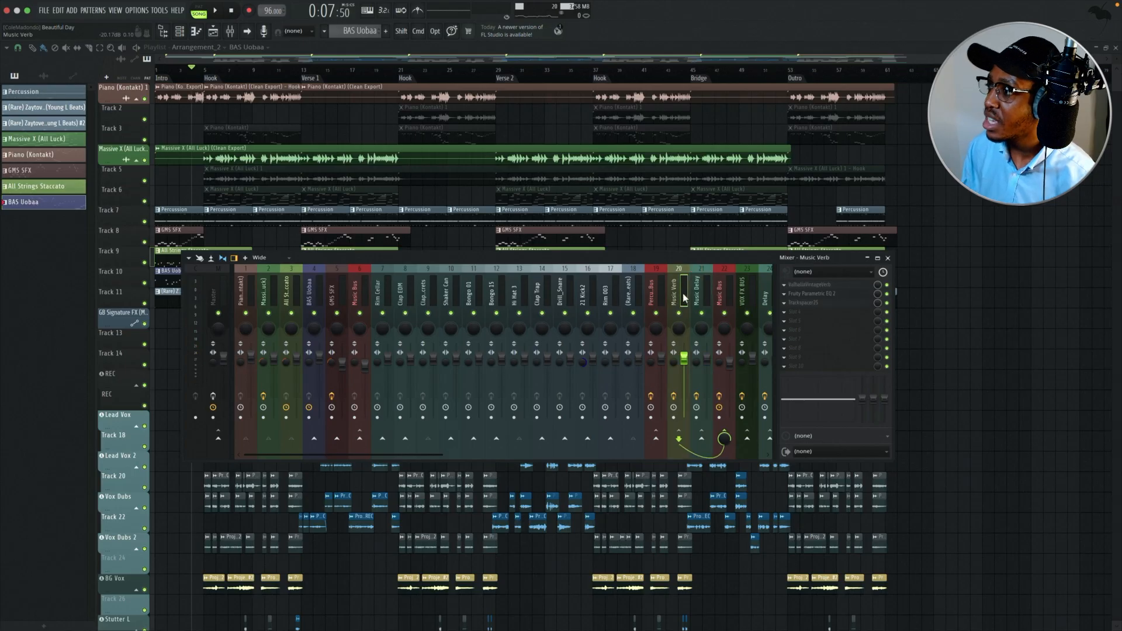
{"action": "scroll", "coordinate": [683, 292], "scroll_direction": "right", "scroll_amount": 1}
{"action": "scroll", "coordinate": [683, 292], "scroll_direction": "right", "scroll_amount": 2}
{"action": "scroll", "coordinate": [682, 292], "scroll_direction": "right", "scroll_amount": 1}
{"action": "left_click", "coordinate": [679, 290]}
{"action": "scroll", "coordinate": [718, 278], "scroll_direction": "right", "scroll_amount": 10}
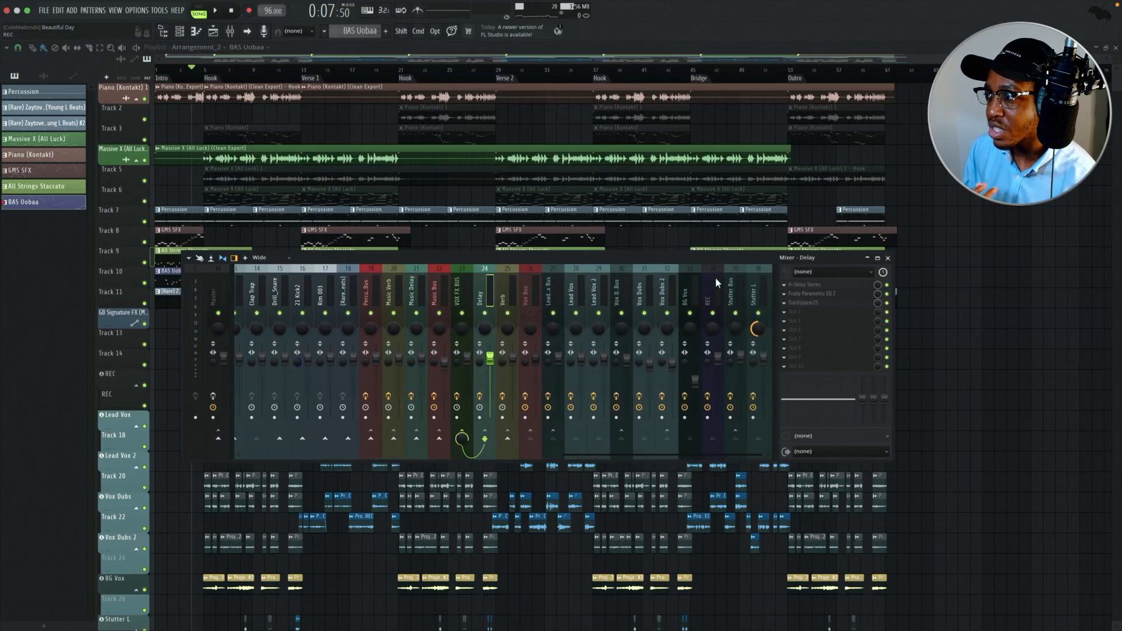
Step: Review the effects and routing of the Lead Vox, Lead Vox 2, Stutter L and Vox Dubs tracks, and close the mixer
{"action": "left_click", "coordinate": [544, 297]}
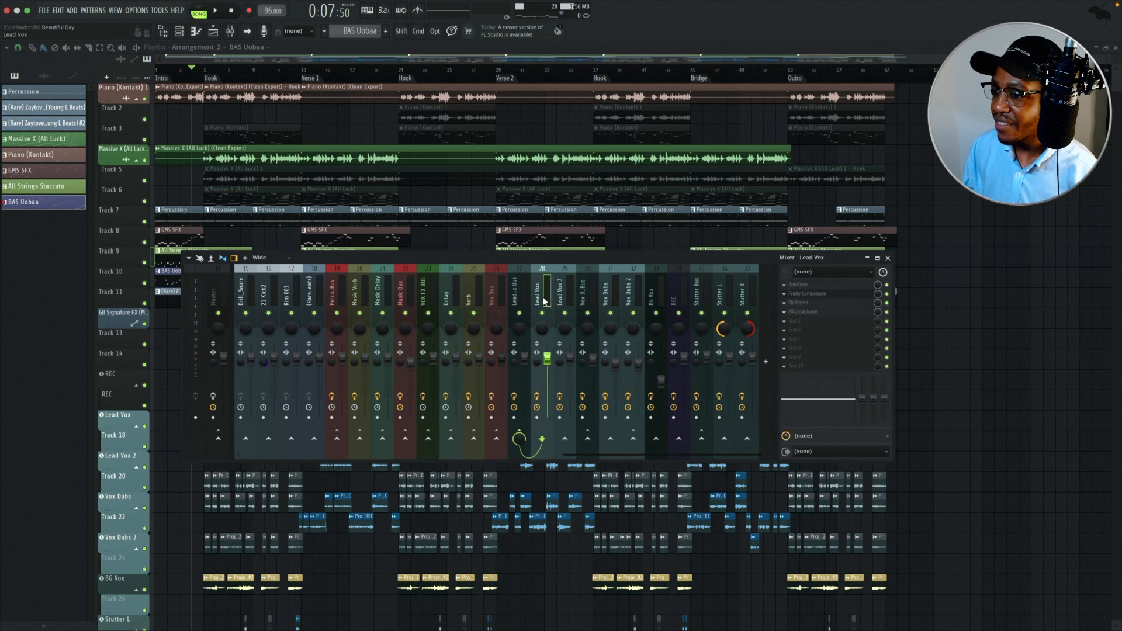
{"action": "left_click", "coordinate": [566, 293]}
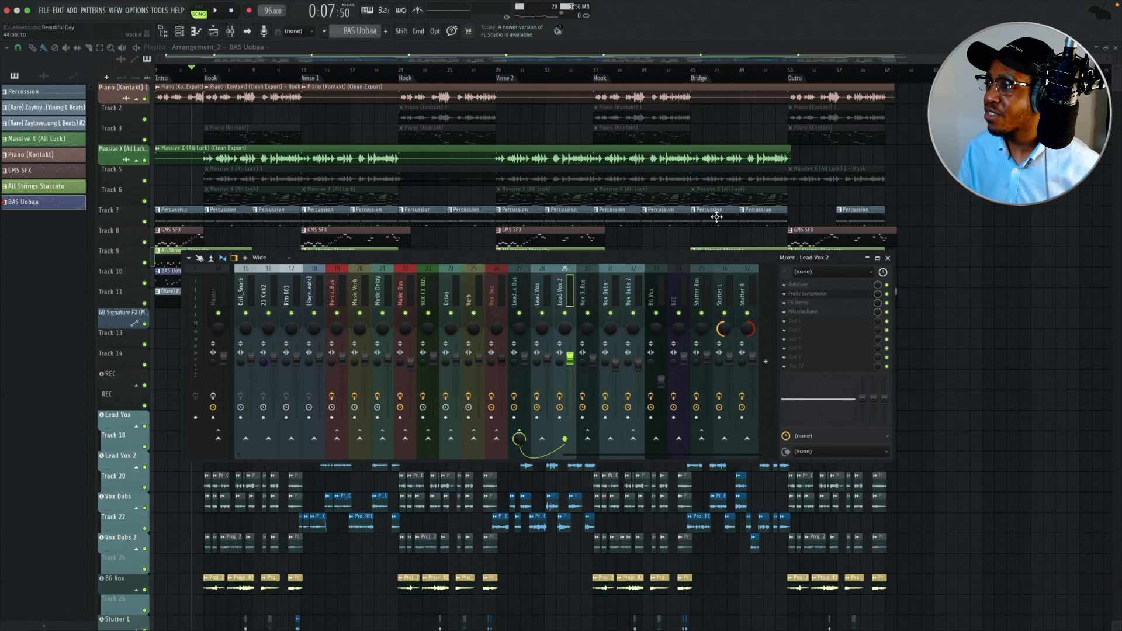
{"action": "left_click", "coordinate": [727, 293]}
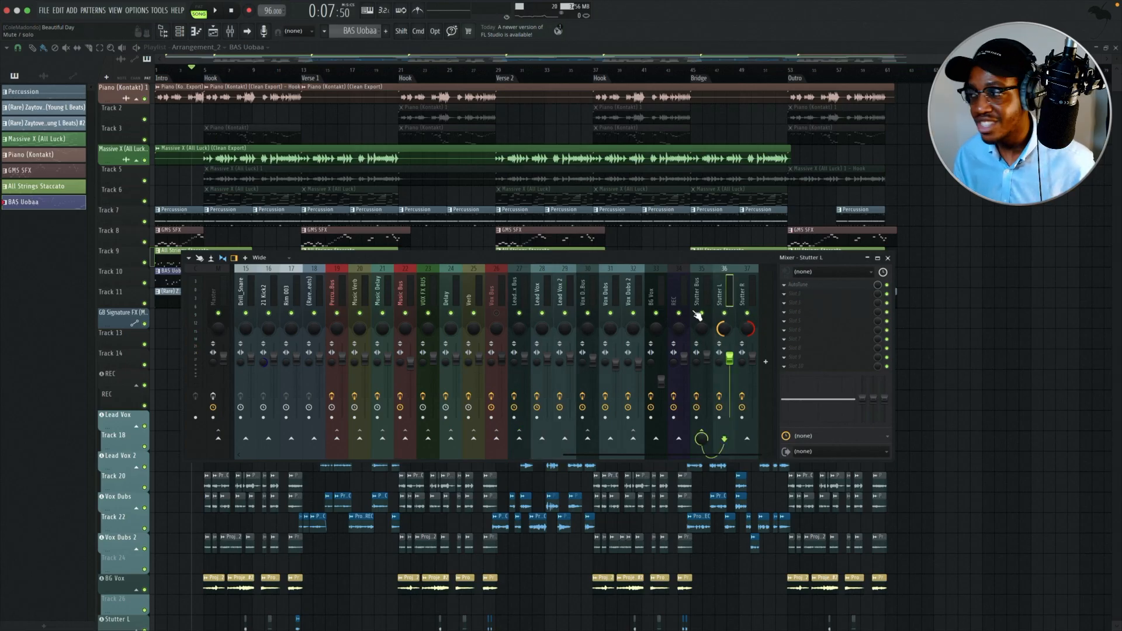
{"action": "left_click", "coordinate": [660, 283]}
{"action": "left_click", "coordinate": [628, 292]}
{"action": "left_click", "coordinate": [608, 292]}
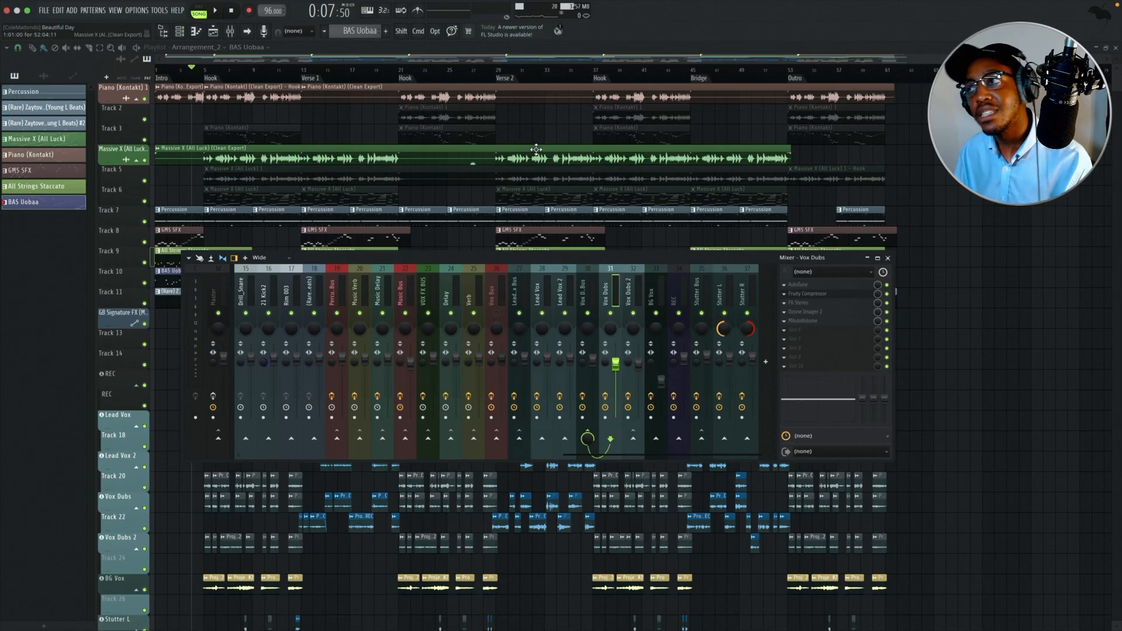
{"action": "key", "text": "F9"}
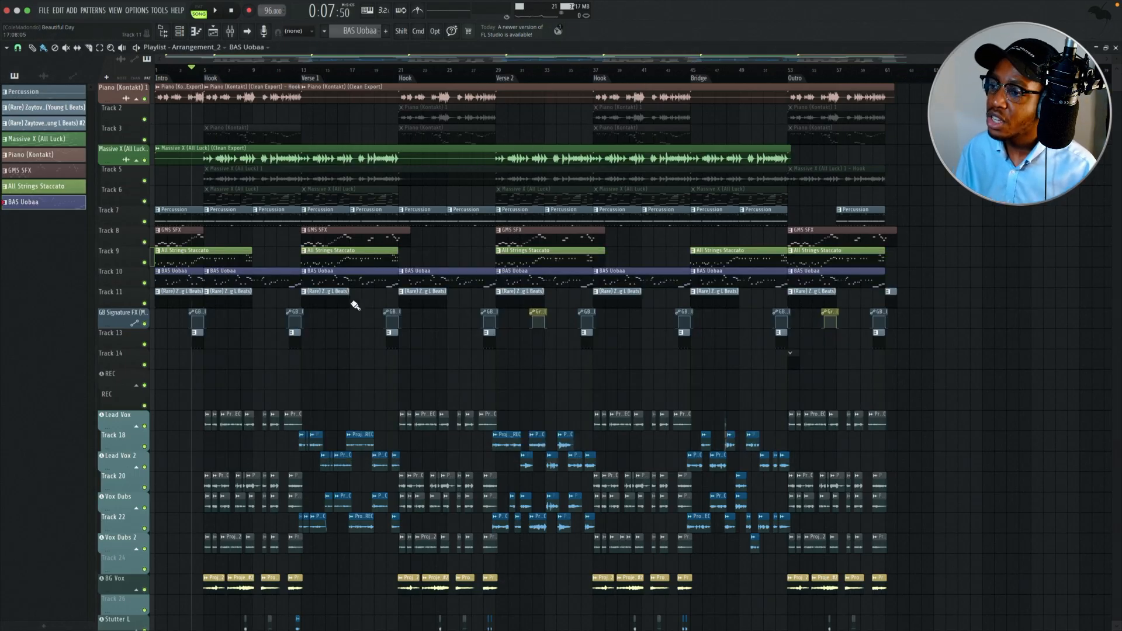
{"action": "left_click", "coordinate": [145, 99]}
{"action": "left_click", "coordinate": [144, 119]}
{"action": "right_click", "coordinate": [145, 120]}
{"action": "right_click", "coordinate": [145, 119]}
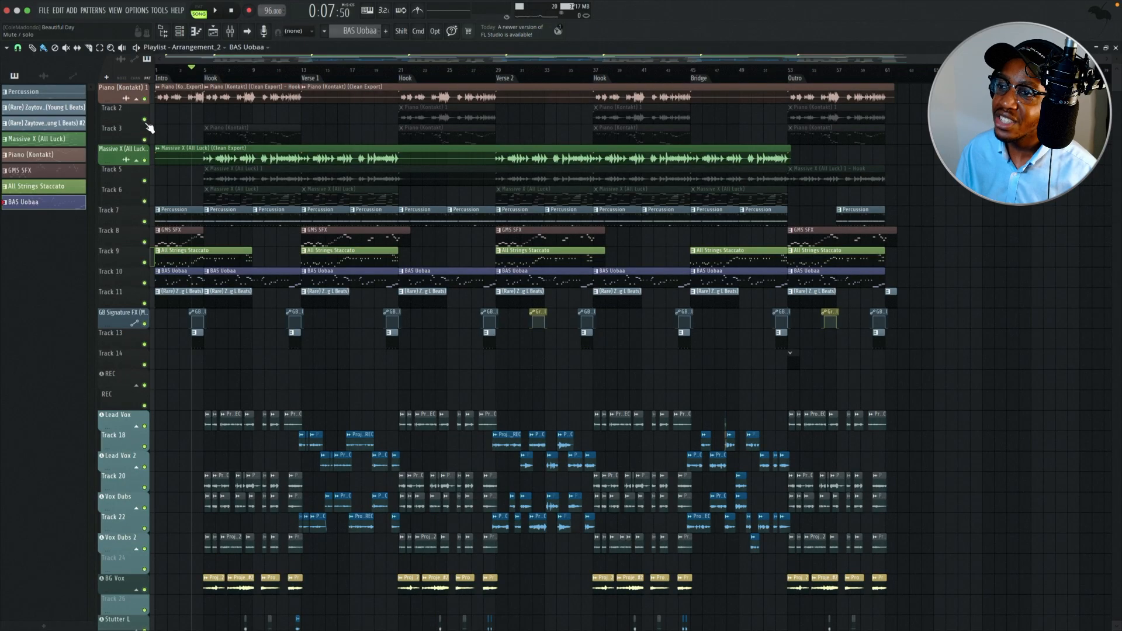
Step: Solo the vocal tracks from Lead Vox down through Track 30, and try a short playback of them
{"action": "right_click", "coordinate": [144, 426]}
{"action": "scroll", "coordinate": [170, 398], "scroll_direction": "down", "scroll_amount": 4}
{"action": "left_click_drag", "start_coordinate": [150, 369], "coordinate": [148, 619]}
{"action": "scroll", "coordinate": [170, 584], "scroll_direction": "down", "scroll_amount": 2}
{"action": "key", "text": "space"}
{"action": "key", "text": "space"}
Step: Unmute the Vox Bus in the mixer, play the soloed vocals briefly, and zoom the playlist in on the first half of the song
{"action": "key", "text": "F9"}
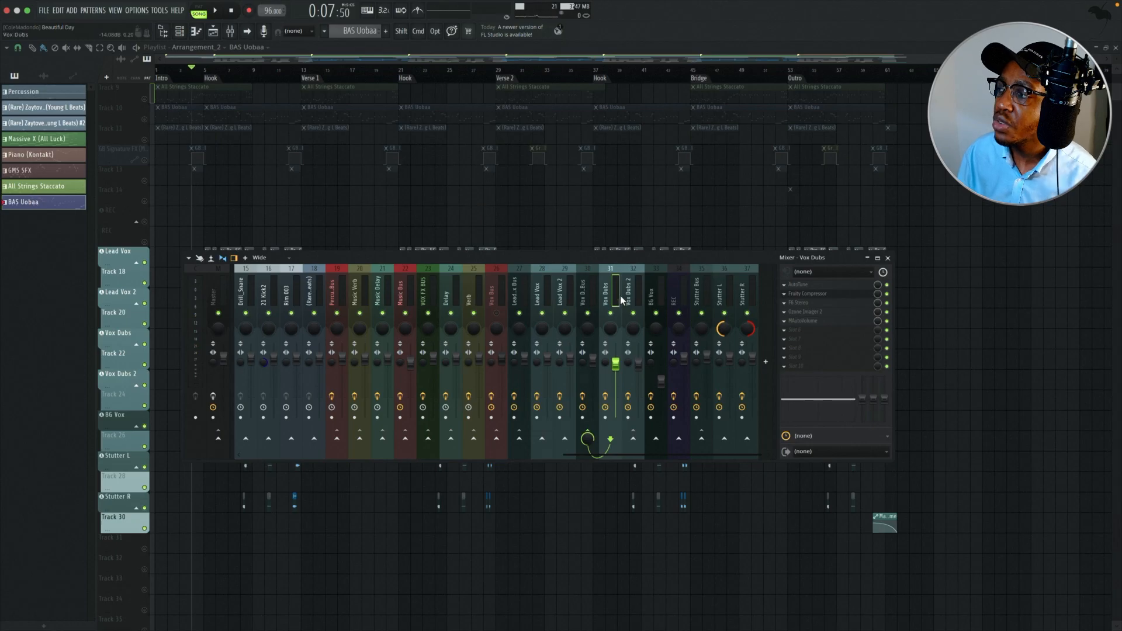
{"action": "left_click", "coordinate": [496, 313]}
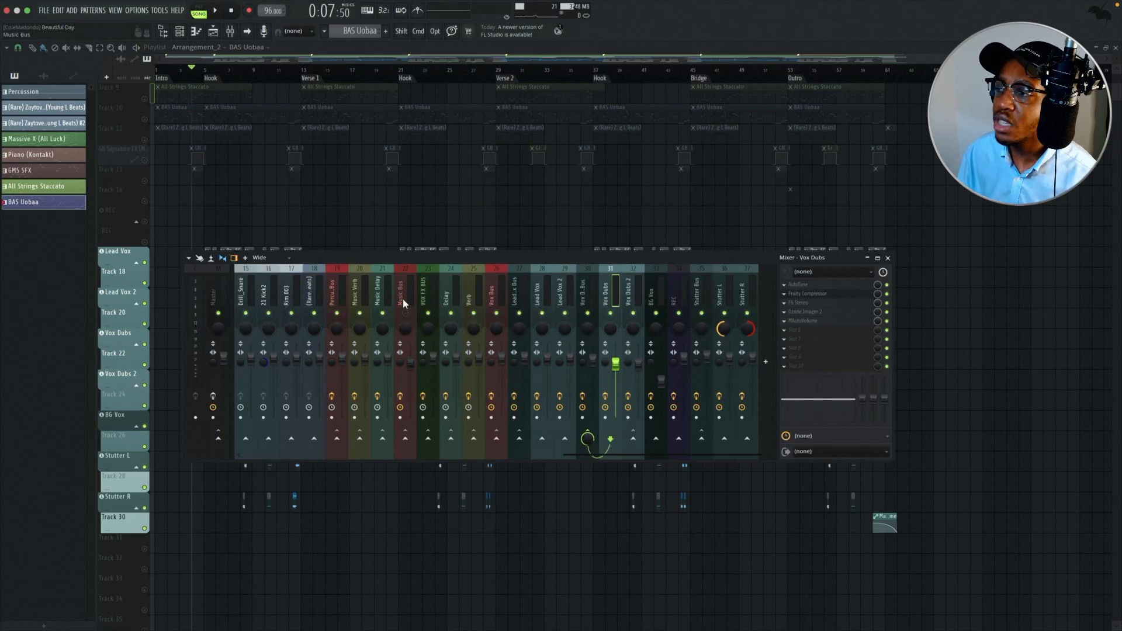
{"action": "key", "text": "F9"}
{"action": "key", "text": "space"}
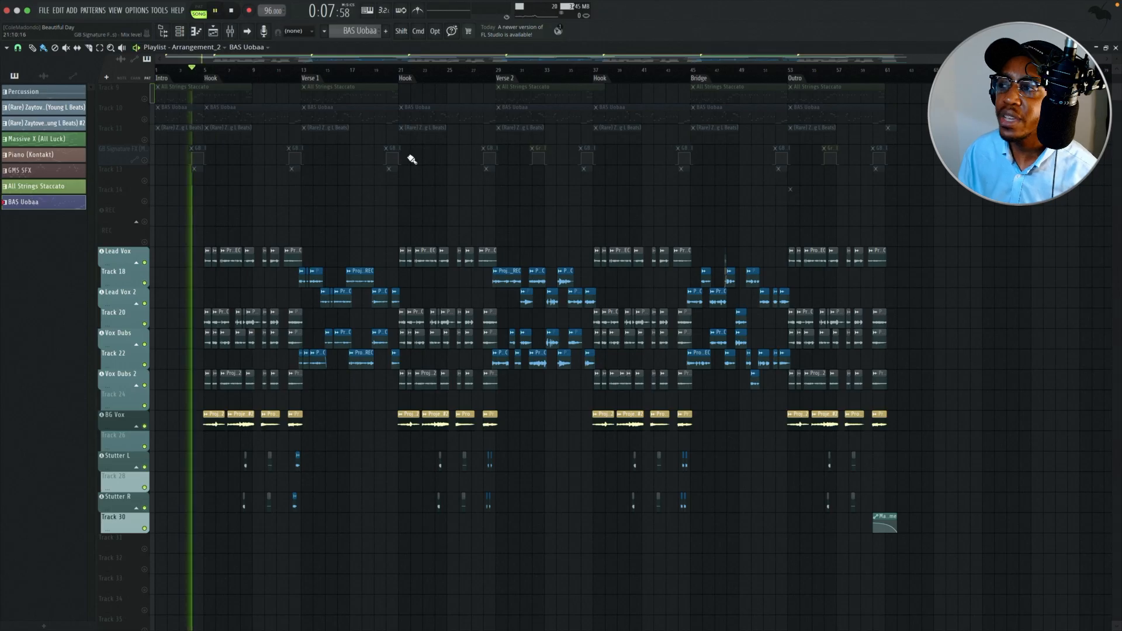
{"action": "left_click_drag", "start_coordinate": [1100, 58], "coordinate": [637, 71]}
{"action": "key", "text": "space"}
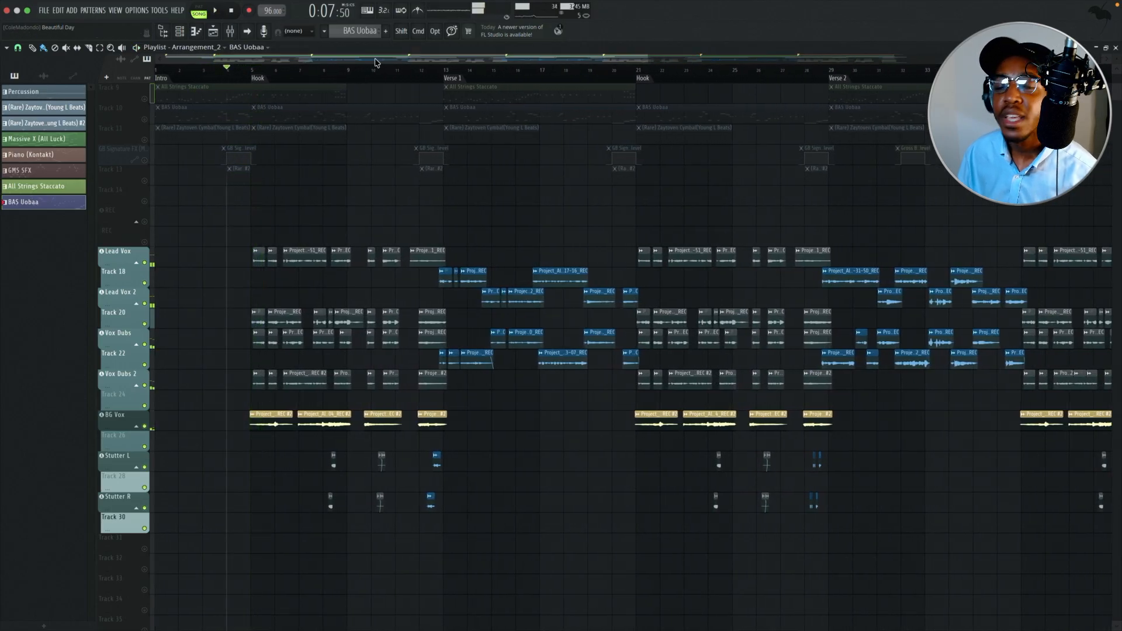
Step: Play the soloed vocals from the start of the first Hook at bar 5, and stop after a few bars
{"action": "left_click", "coordinate": [252, 70]}
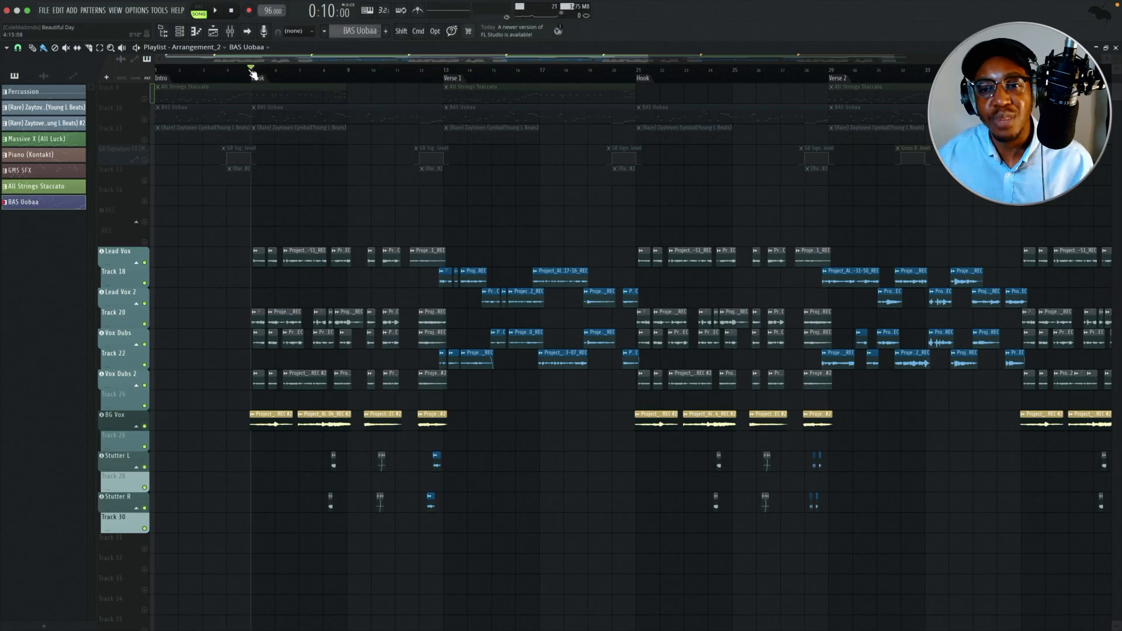
{"action": "key", "text": "space"}
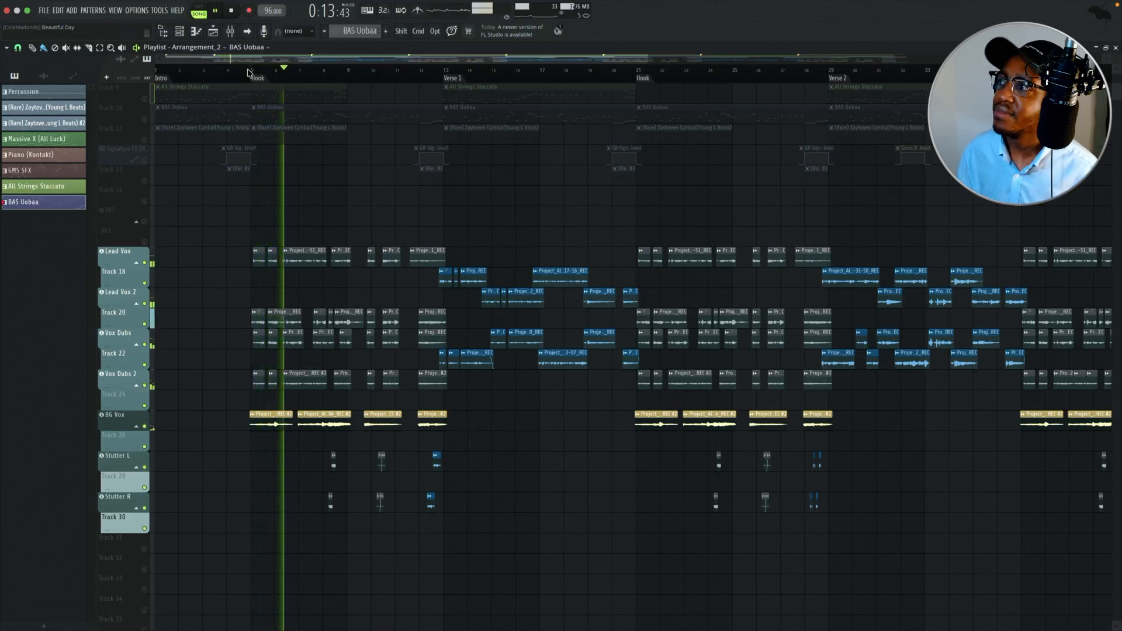
{"action": "key", "text": "space"}
Step: Play the soloed vocals from just before Verse 2 through the end of the verse, keeping the playing section in view
{"action": "left_click_drag", "start_coordinate": [555, 63], "coordinate": [686, 63]}
{"action": "left_click", "coordinate": [521, 73]}
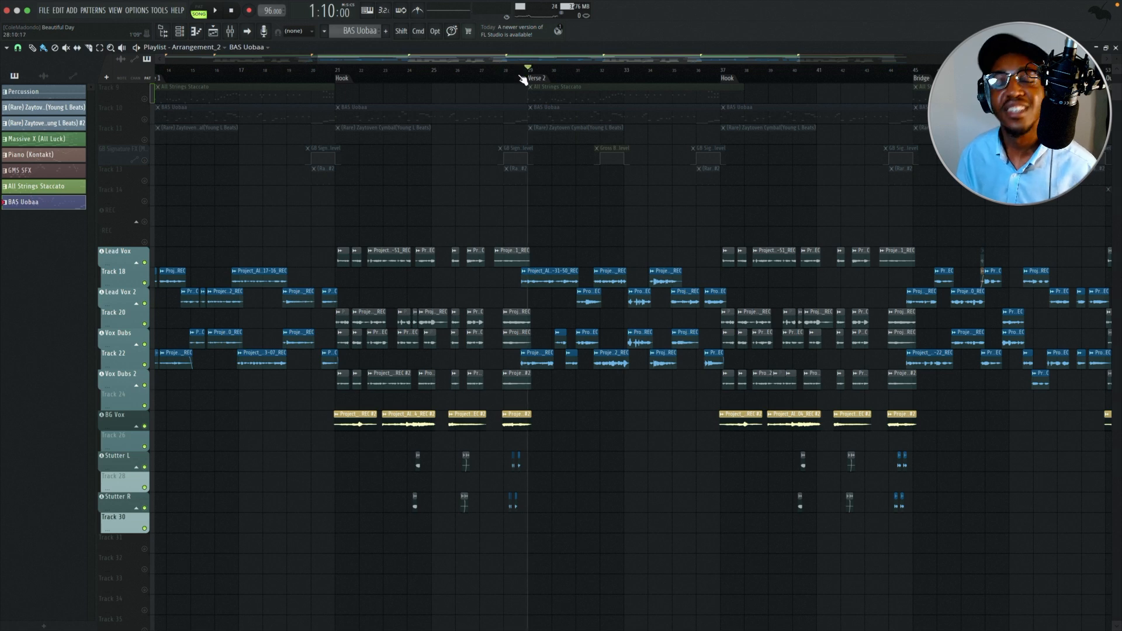
{"action": "key", "text": "space"}
{"action": "left_click", "coordinate": [507, 69]}
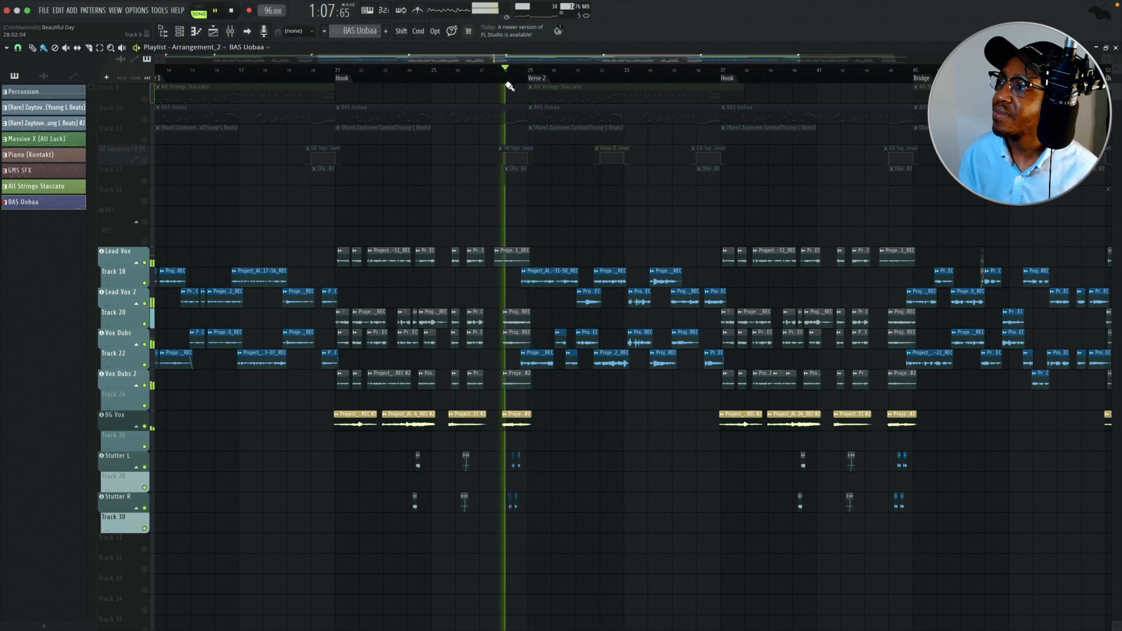
{"action": "left_click_drag", "start_coordinate": [512, 64], "coordinate": [545, 66]}
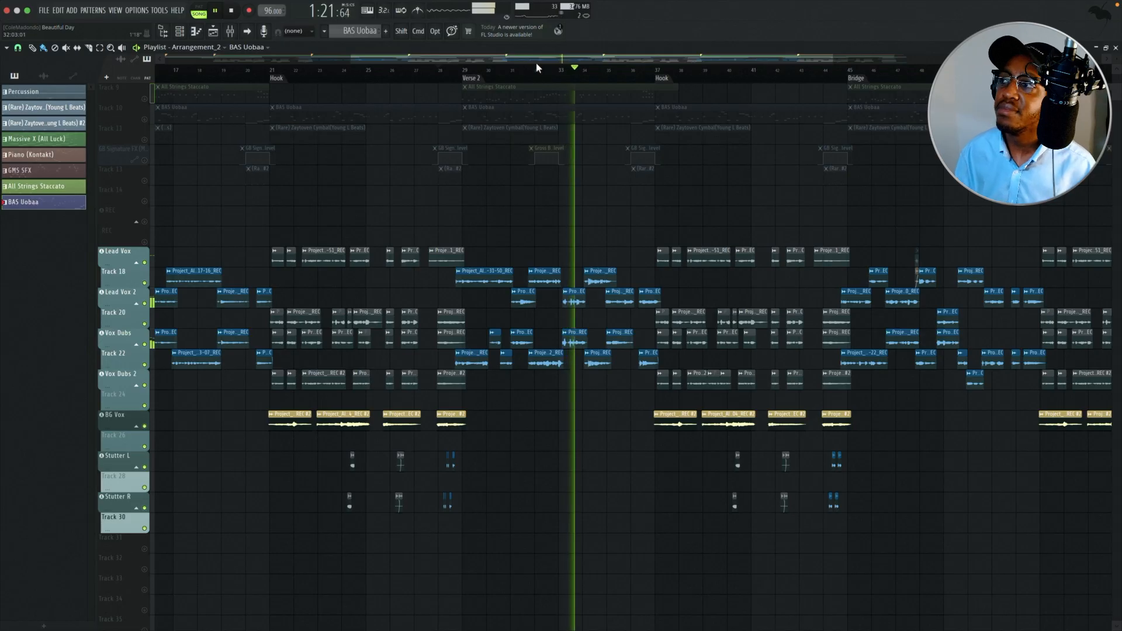
{"action": "left_click_drag", "start_coordinate": [528, 59], "coordinate": [546, 57]}
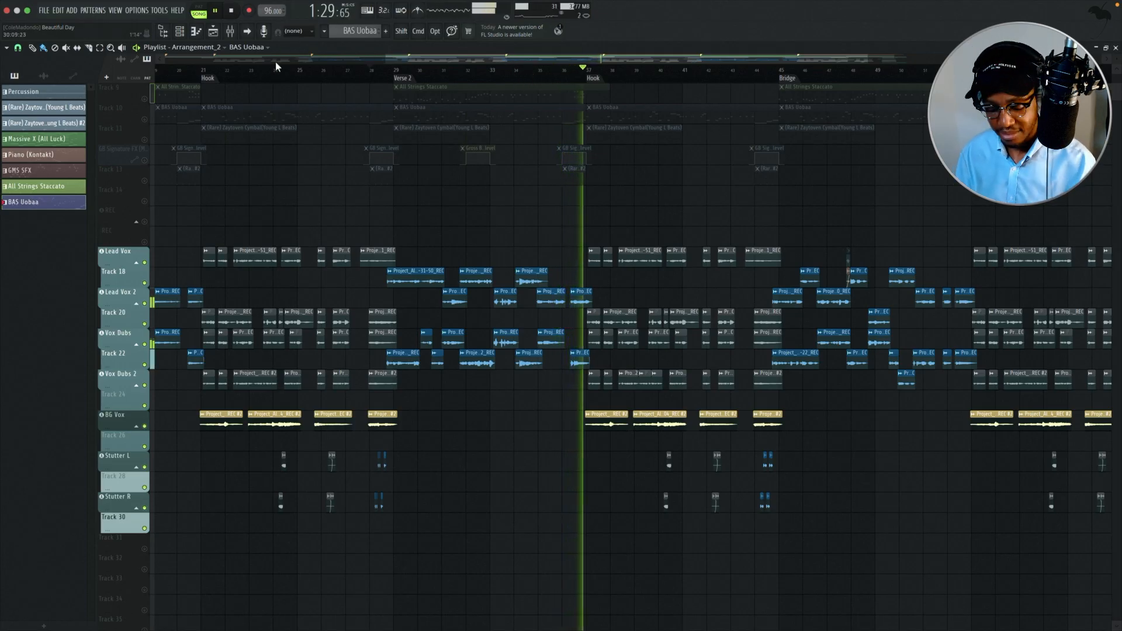
{"action": "key", "text": "space"}
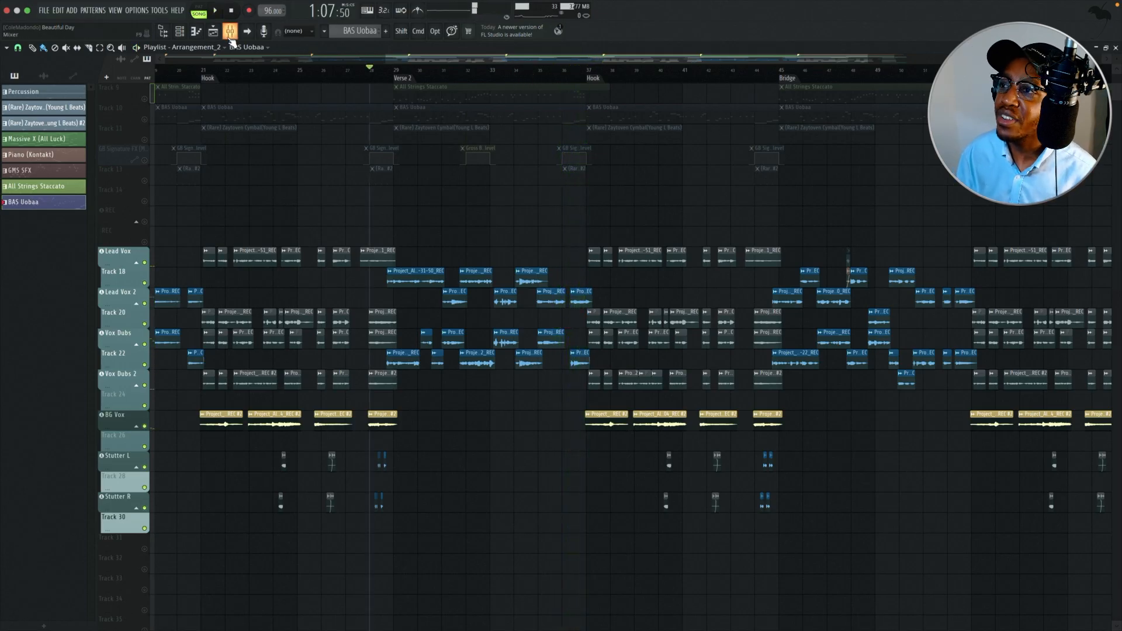
Step: Show the Vox Bus effects and routing in the mixer, and return the playhead to just before the first Hook
{"action": "left_click", "coordinate": [229, 35]}
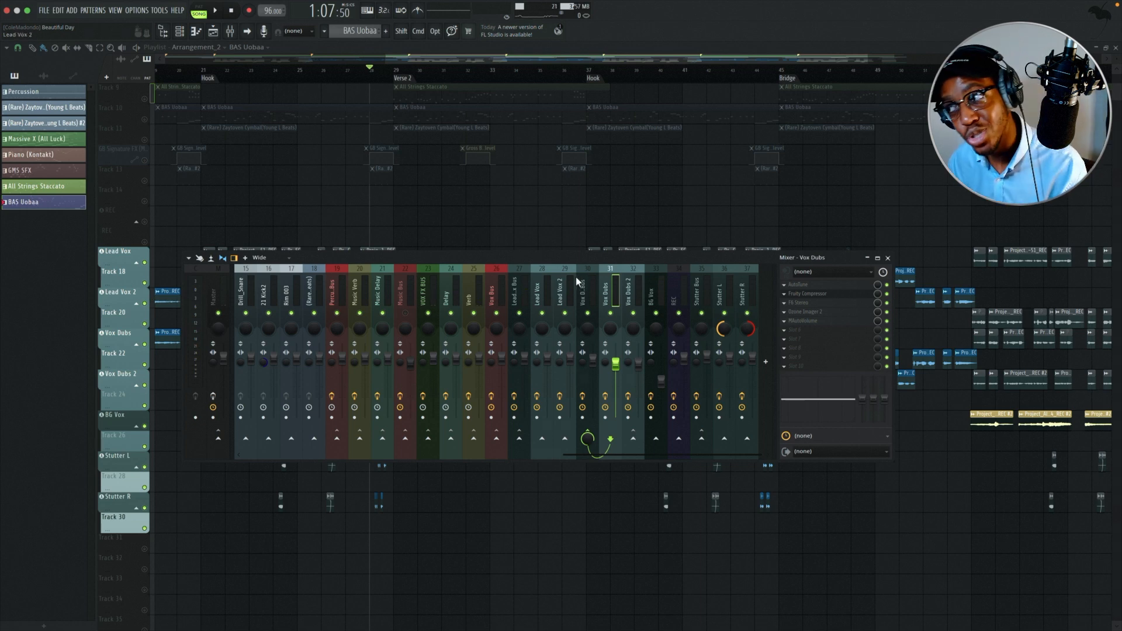
{"action": "left_click", "coordinate": [496, 293]}
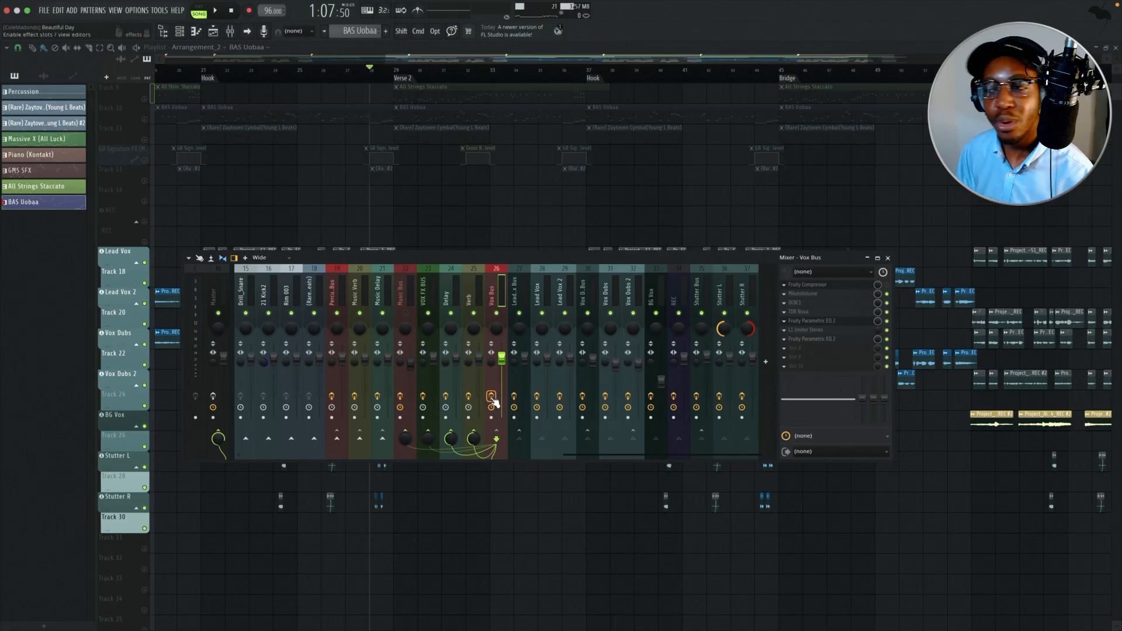
{"action": "left_click_drag", "start_coordinate": [395, 60], "coordinate": [76, 43]}
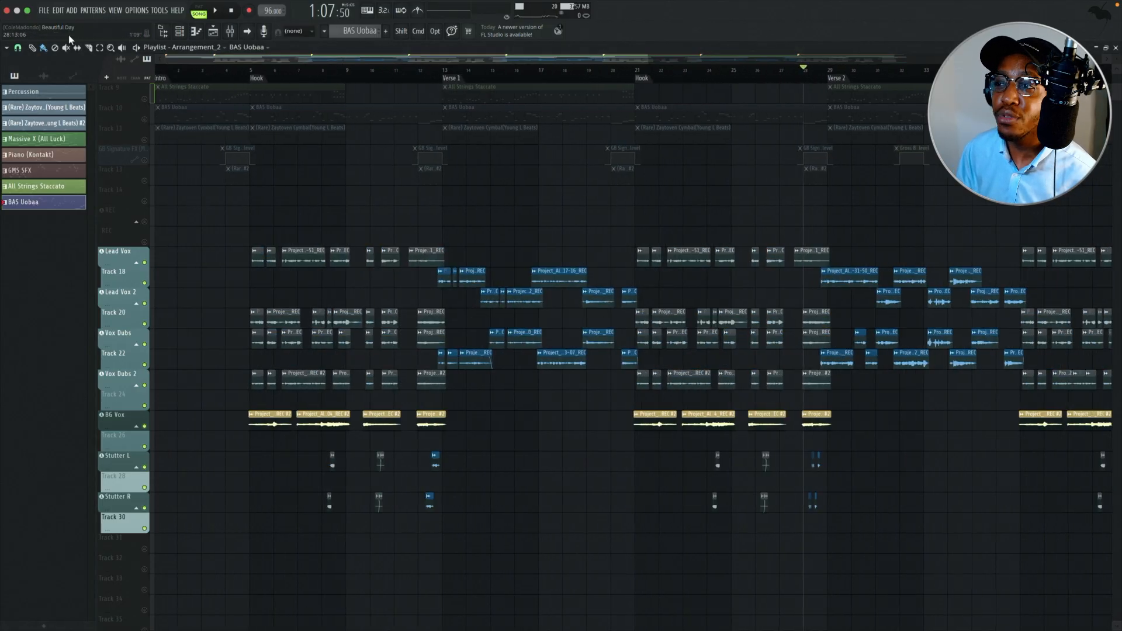
{"action": "left_click", "coordinate": [250, 71]}
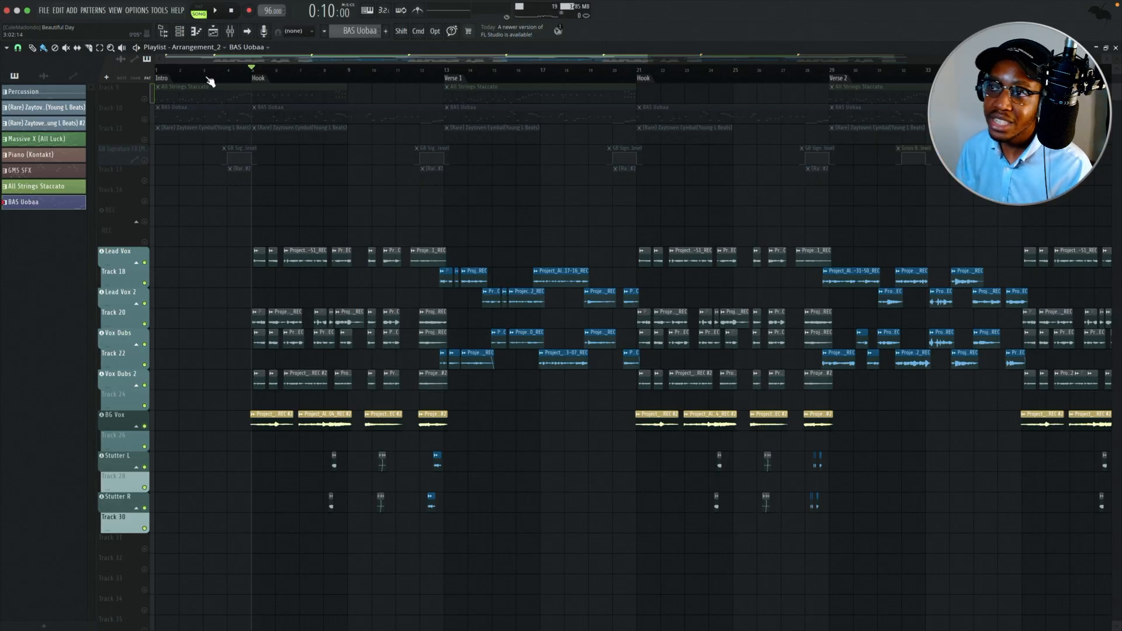
{"action": "left_click", "coordinate": [225, 78]}
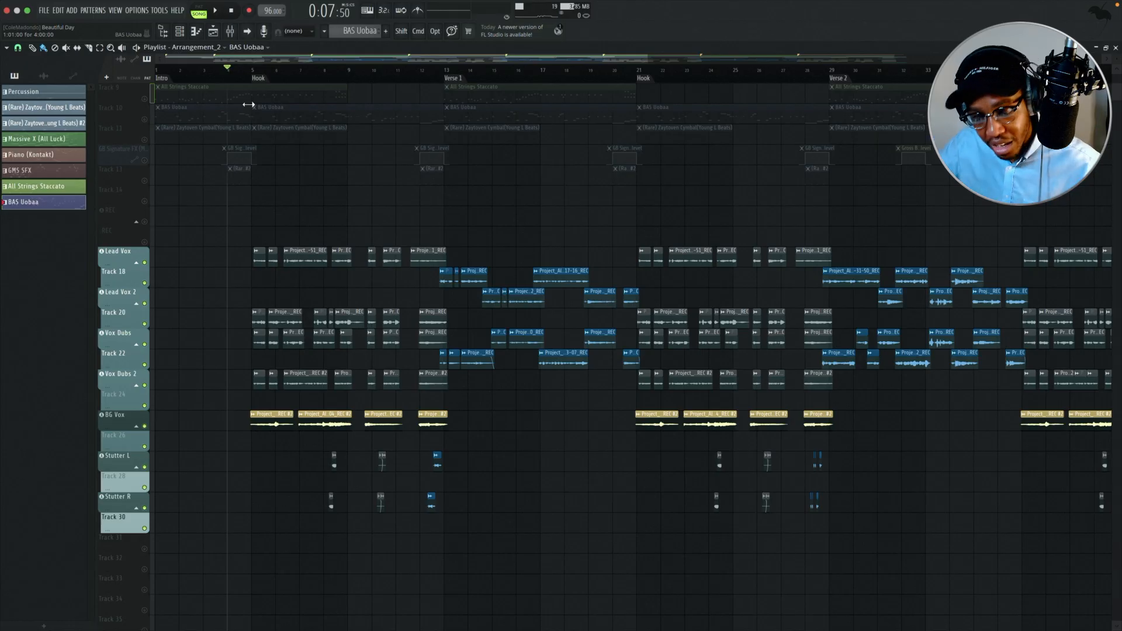
Step: Play the soloed vocals several times from just before the first Hook, checking the playlist and the mixer levels
{"action": "key", "text": "space"}
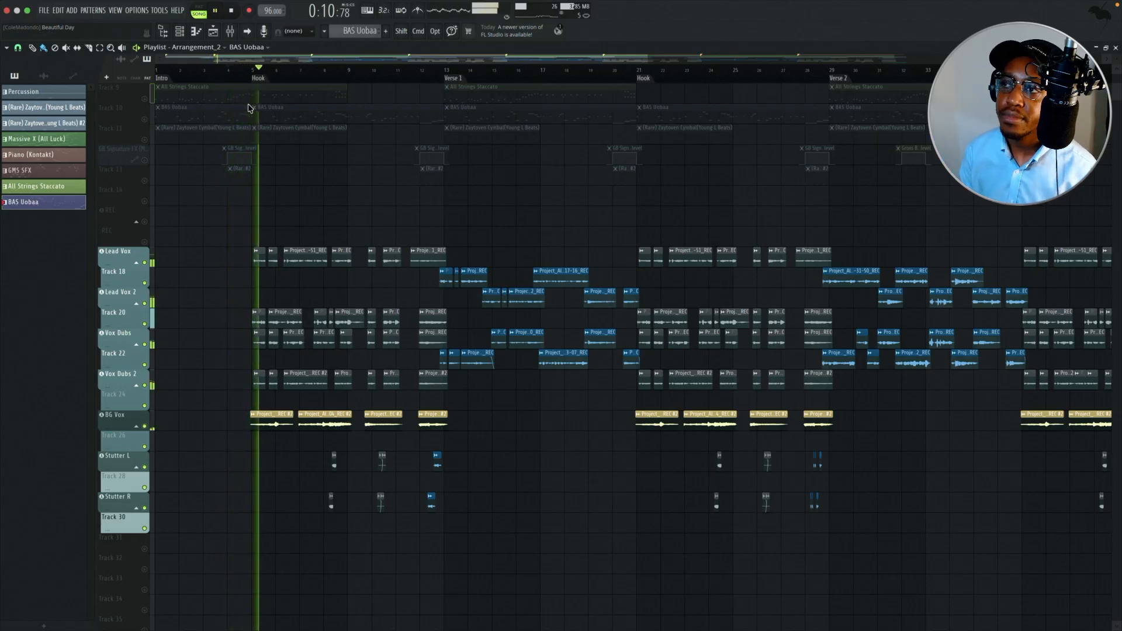
{"action": "key", "text": "F9"}
{"action": "key", "text": "space"}
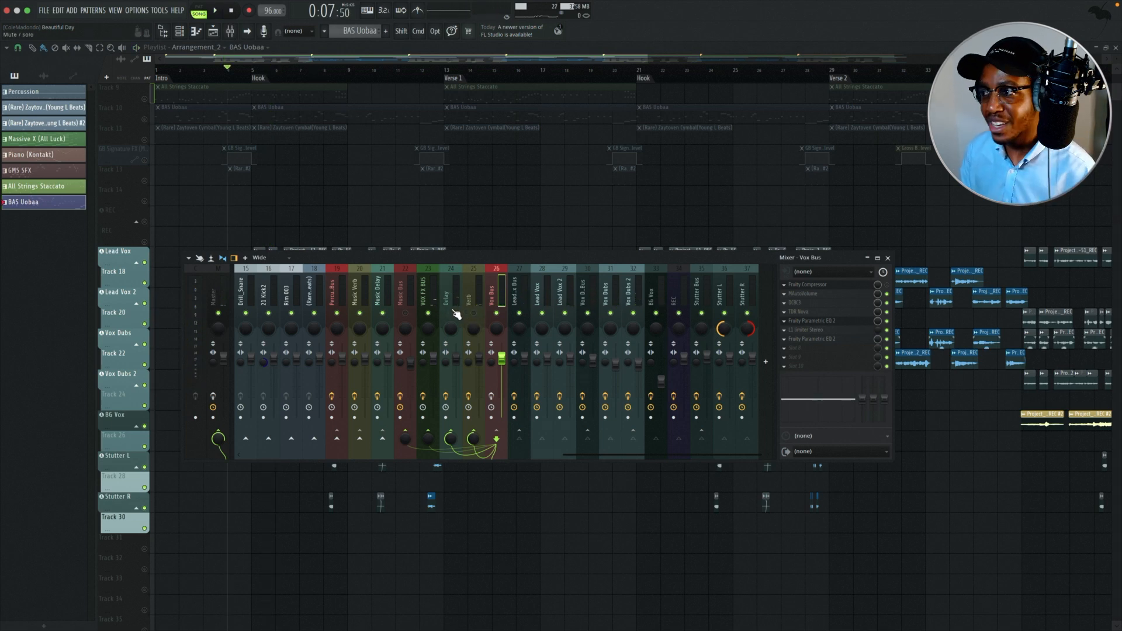
{"action": "key", "text": "space"}
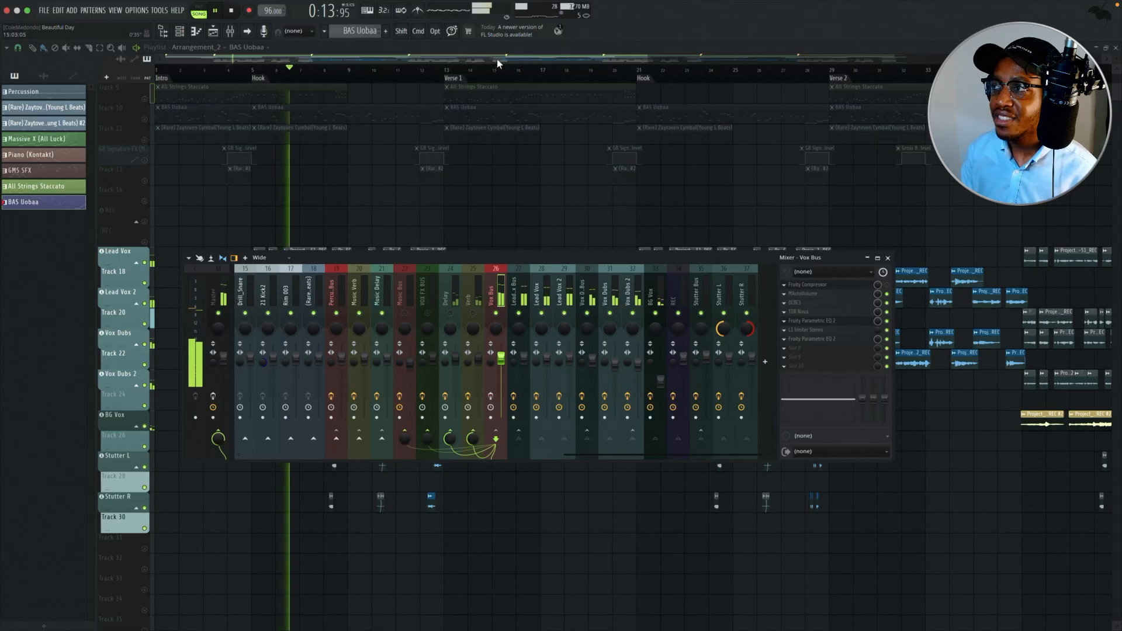
{"action": "key", "text": "F9"}
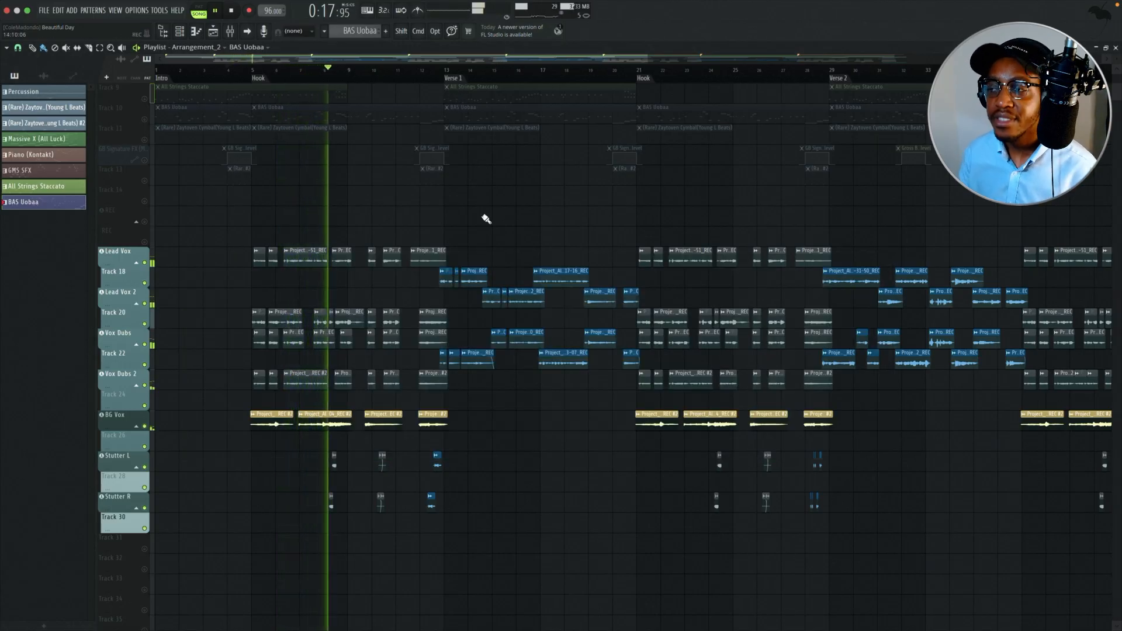
{"action": "key", "text": "space"}
Step: Show the mixer beneath the main vocal tracks and compare the effects and routing of the Vox Bus, Lead Vox Bus and Lead Vox
{"action": "left_click", "coordinate": [230, 33]}
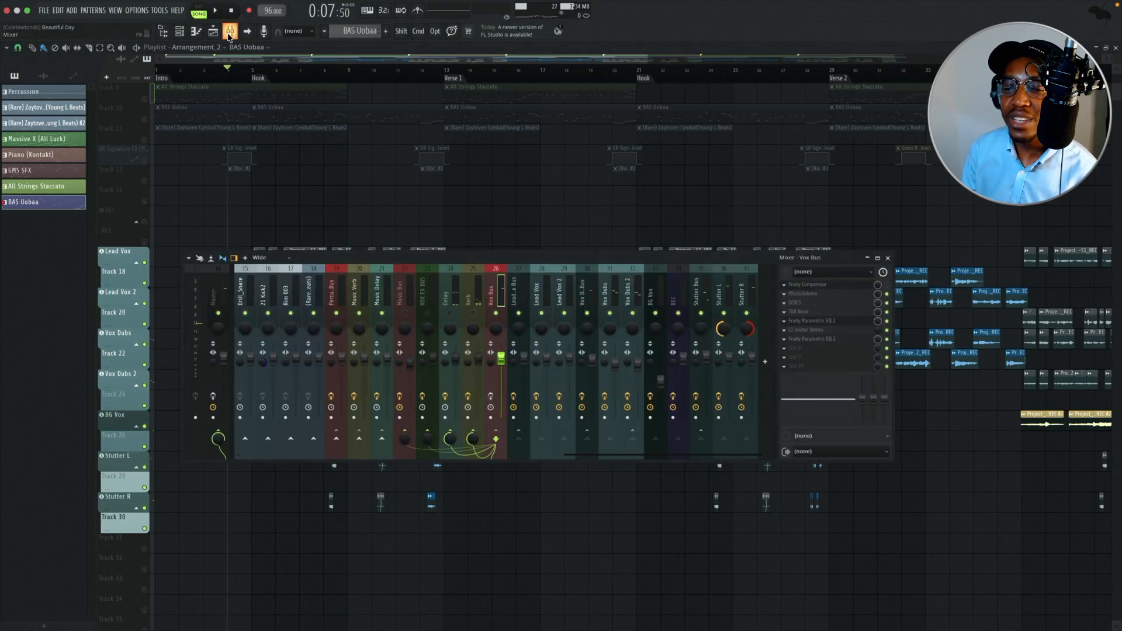
{"action": "left_click_drag", "start_coordinate": [422, 256], "coordinate": [409, 76]}
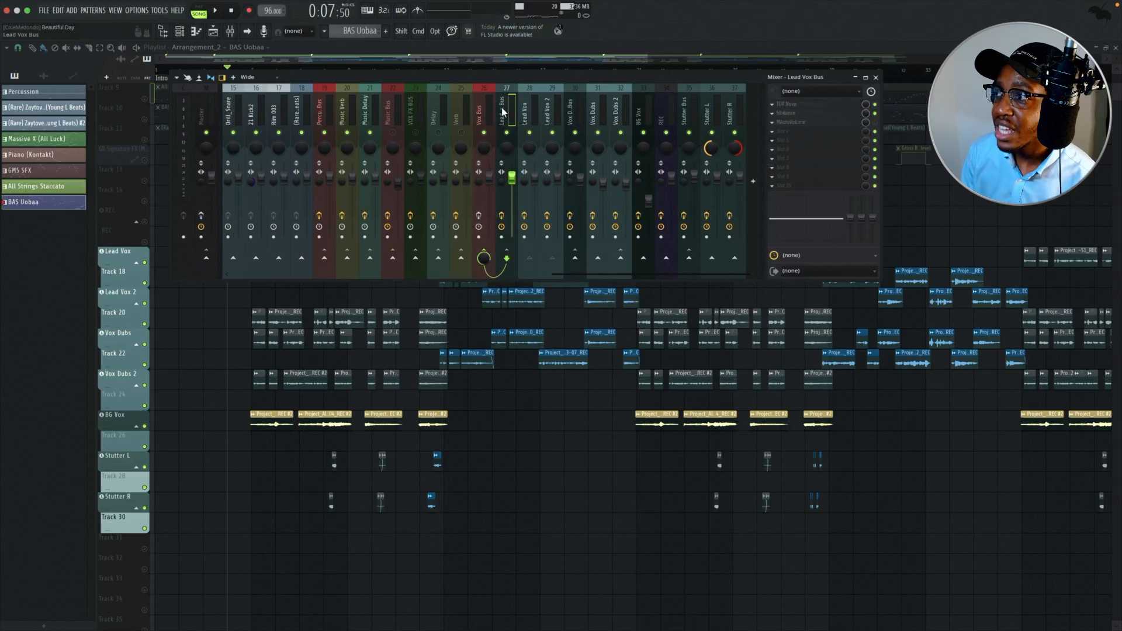
{"action": "left_click_drag", "start_coordinate": [506, 85], "coordinate": [444, 382]}
{"action": "scroll", "coordinate": [483, 173], "scroll_direction": "down", "scroll_amount": 1}
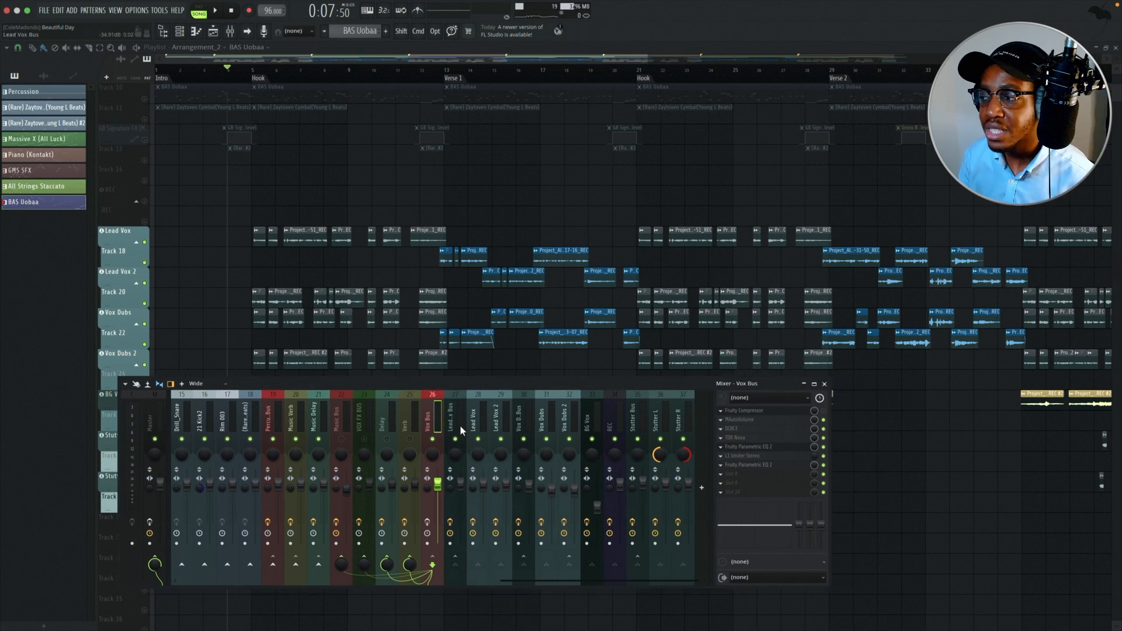
{"action": "left_click", "coordinate": [475, 421]}
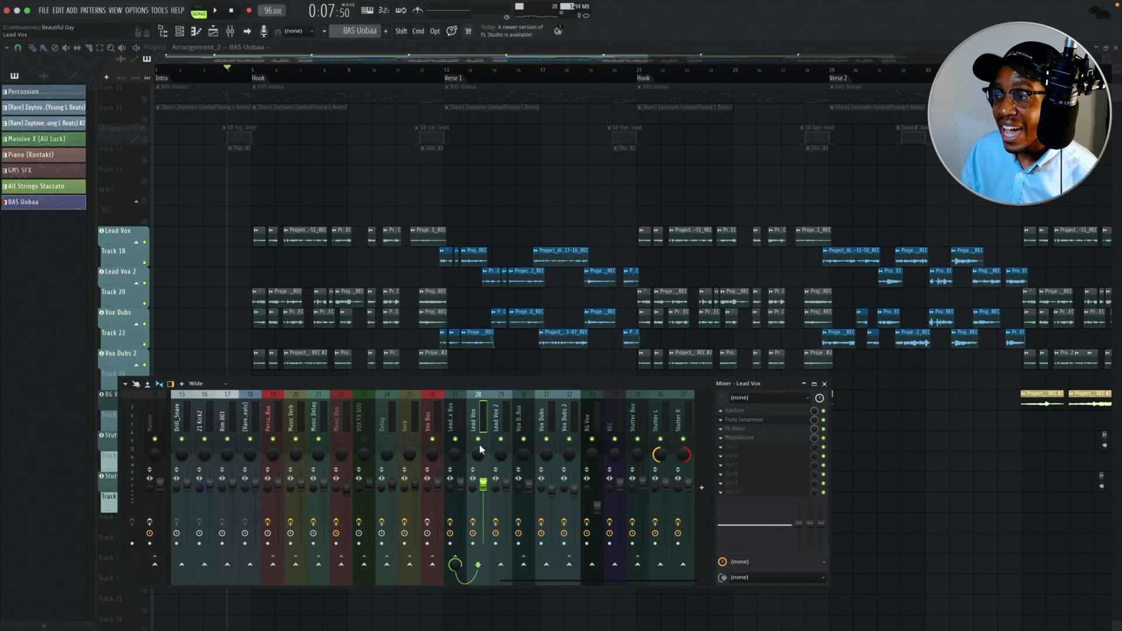
{"action": "left_click", "coordinate": [458, 419]}
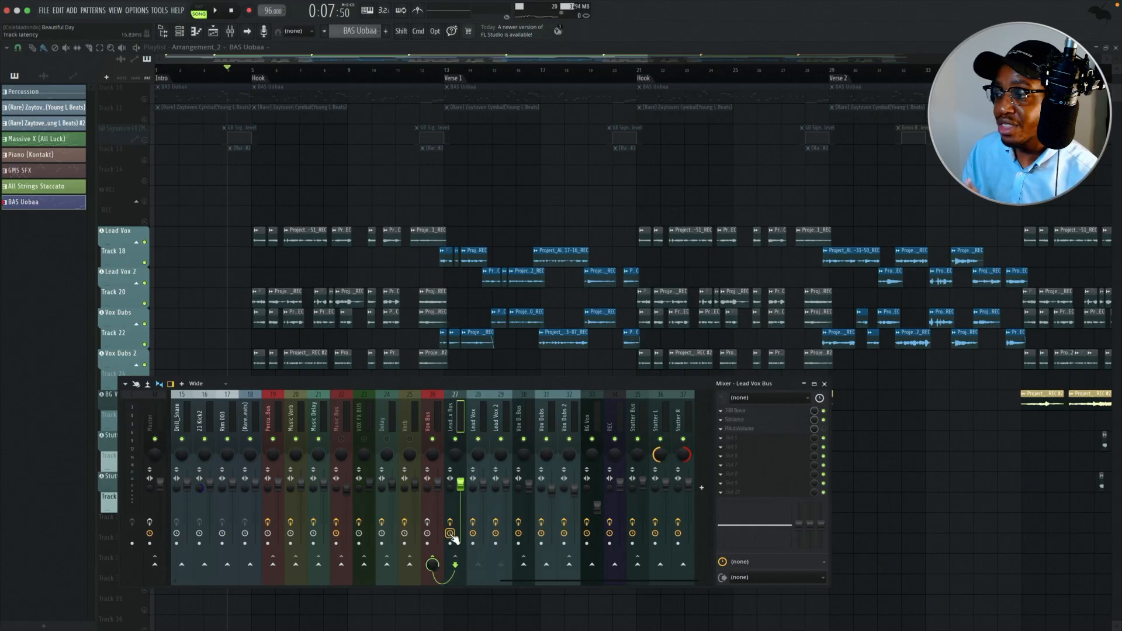
{"action": "left_click", "coordinate": [476, 437]}
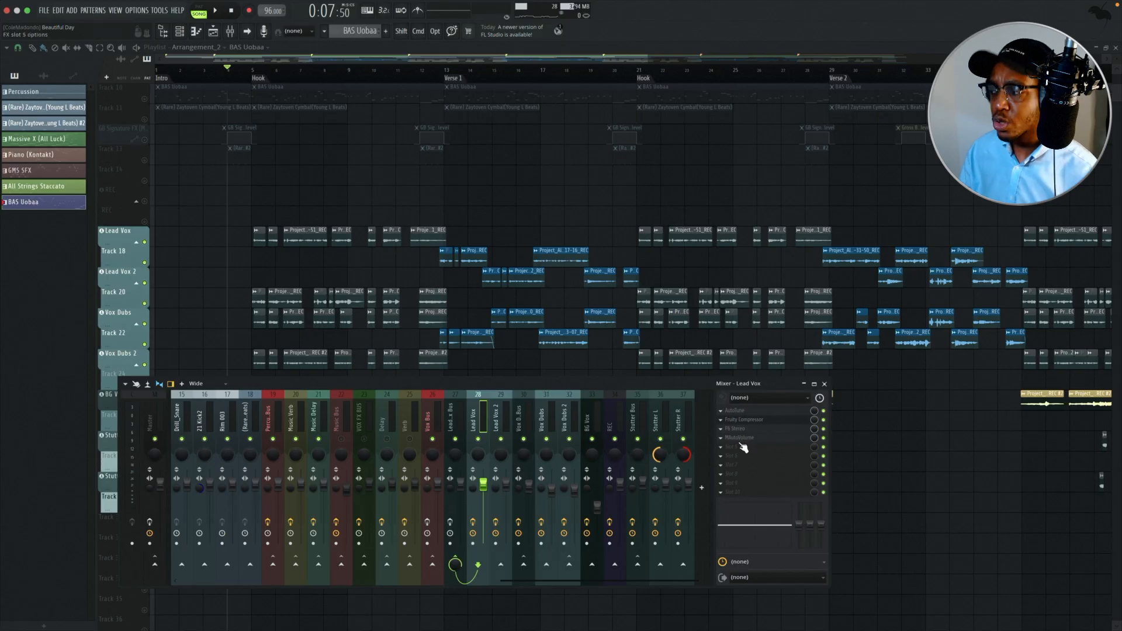
Step: Play the soloed vocals into the first Hook while checking the Lead Vox Bus and Lead Vox mixer tracks
{"action": "key", "text": "space"}
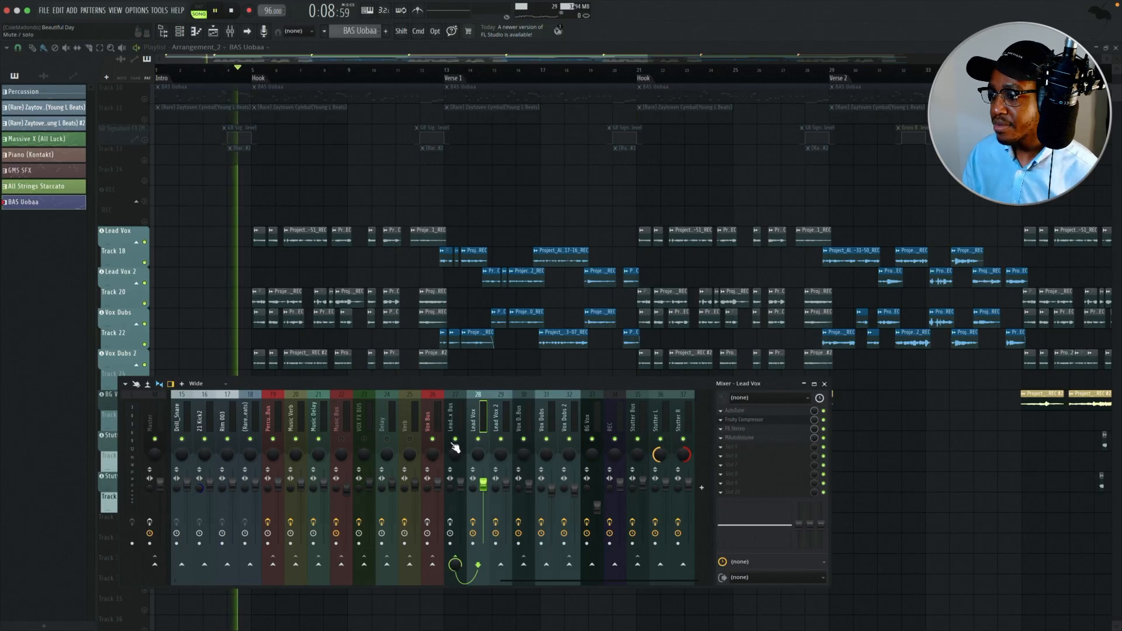
{"action": "left_click", "coordinate": [452, 422]}
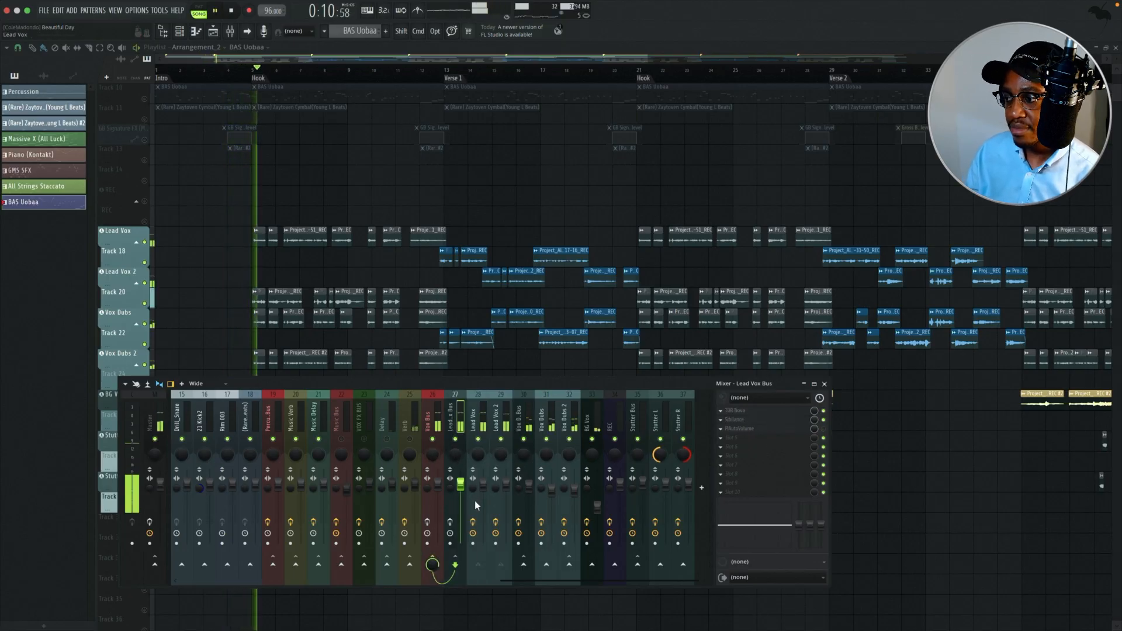
{"action": "left_click", "coordinate": [476, 420]}
{"action": "key", "text": "space"}
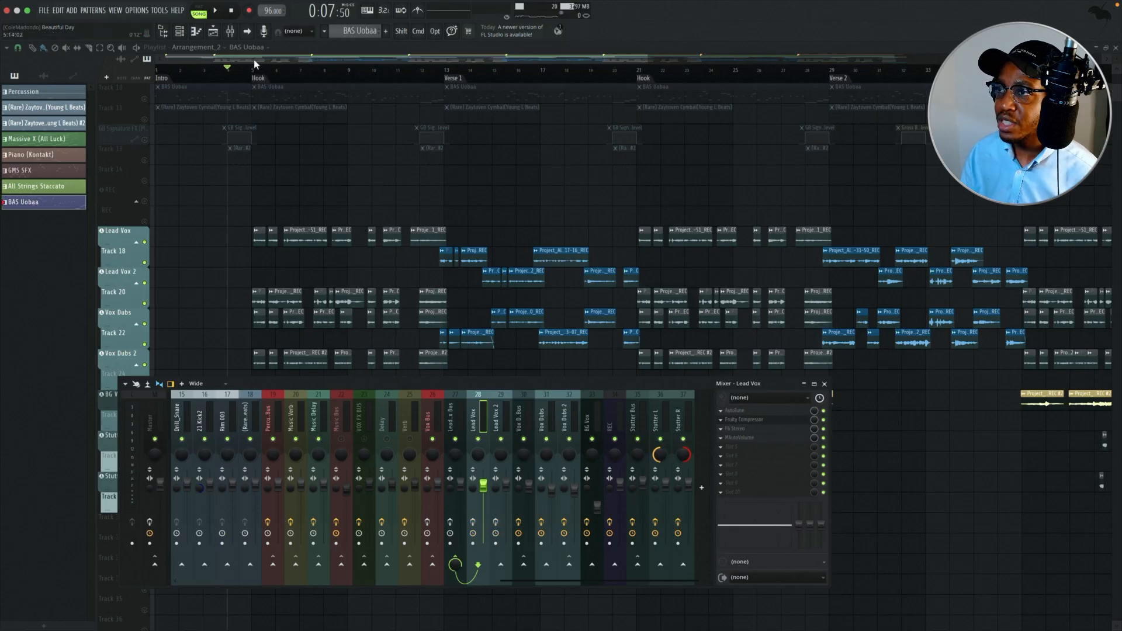
Step: Solo Lead Vox in the mixer with only its AutoTune effect enabled, and play from the first Hook at bar 5
{"action": "left_click", "coordinate": [251, 75]}
{"action": "key", "text": "space"}
{"action": "key", "text": "F9"}
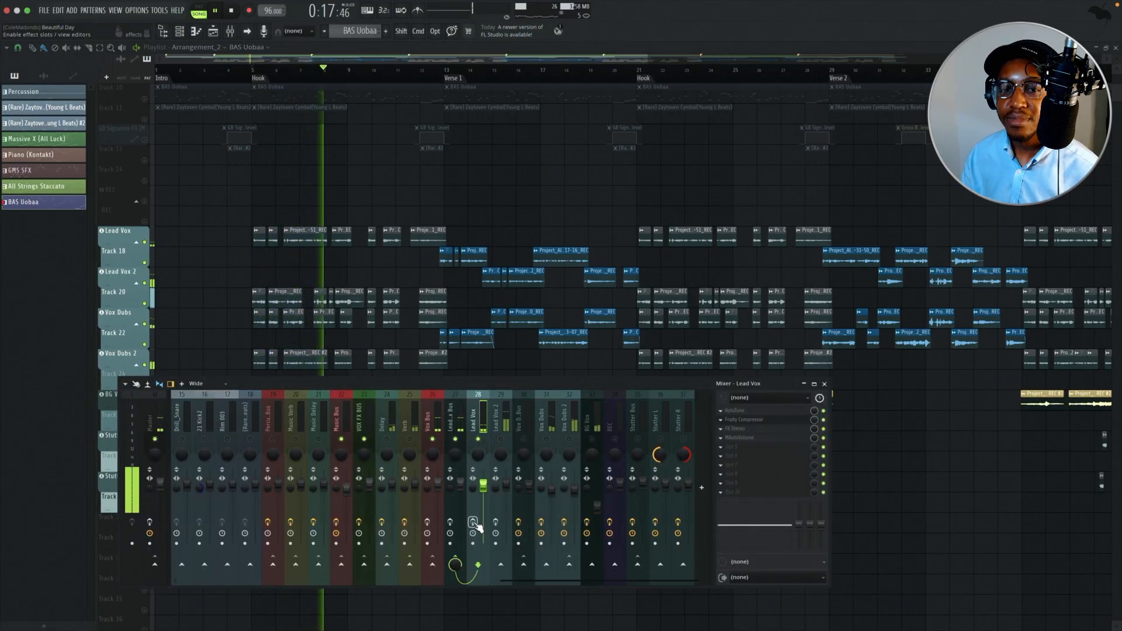
{"action": "key", "text": "space"}
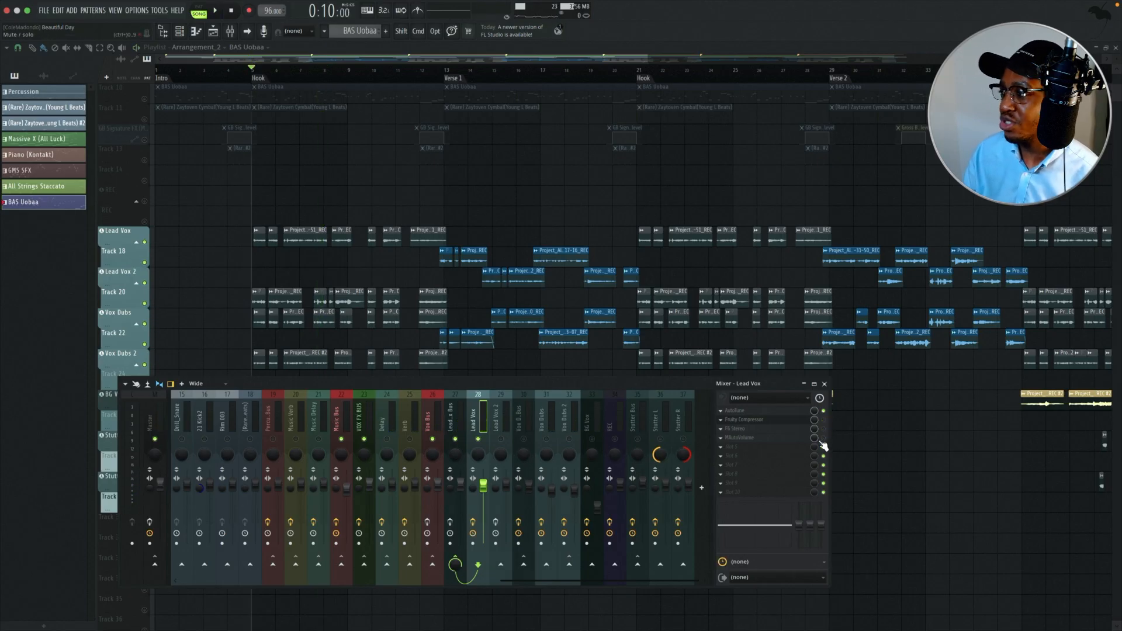
{"action": "key", "text": "space"}
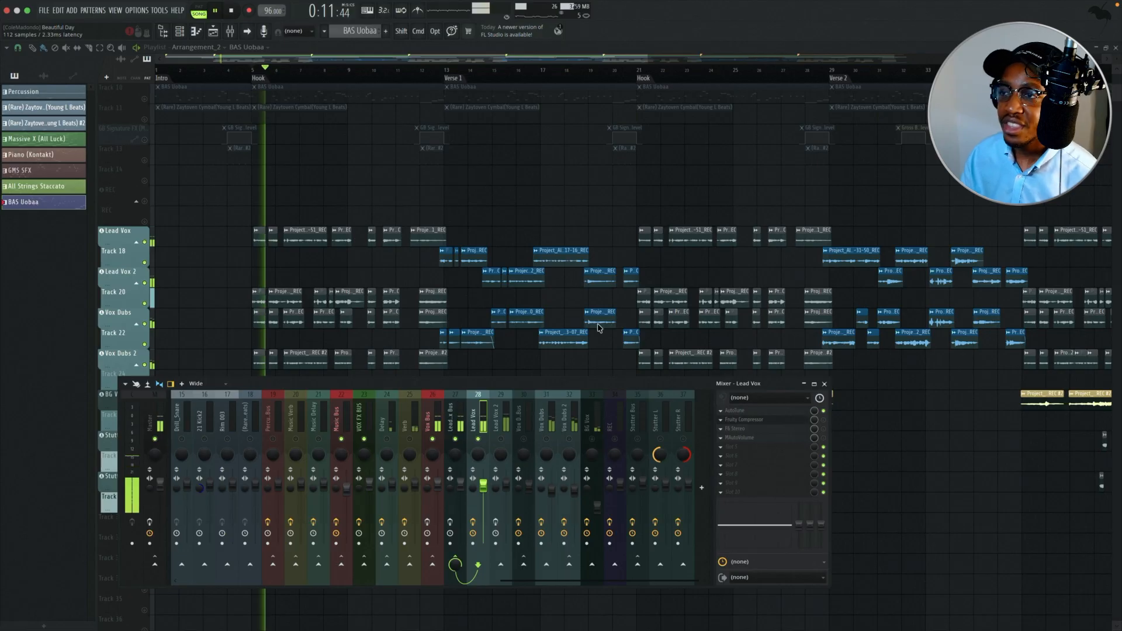
Step: Keep the Lead Vox AutoTune settings in view beside the mixer while playback continues into Verse 1
{"action": "left_click_drag", "start_coordinate": [316, 74], "coordinate": [724, 78]}
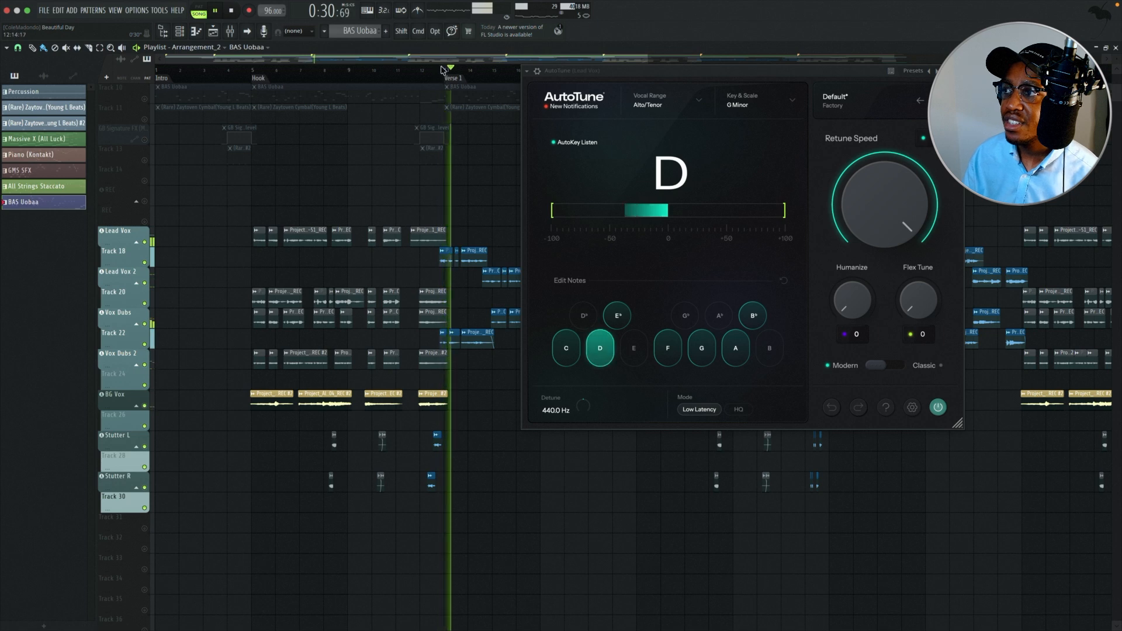
{"action": "key", "text": "F9"}
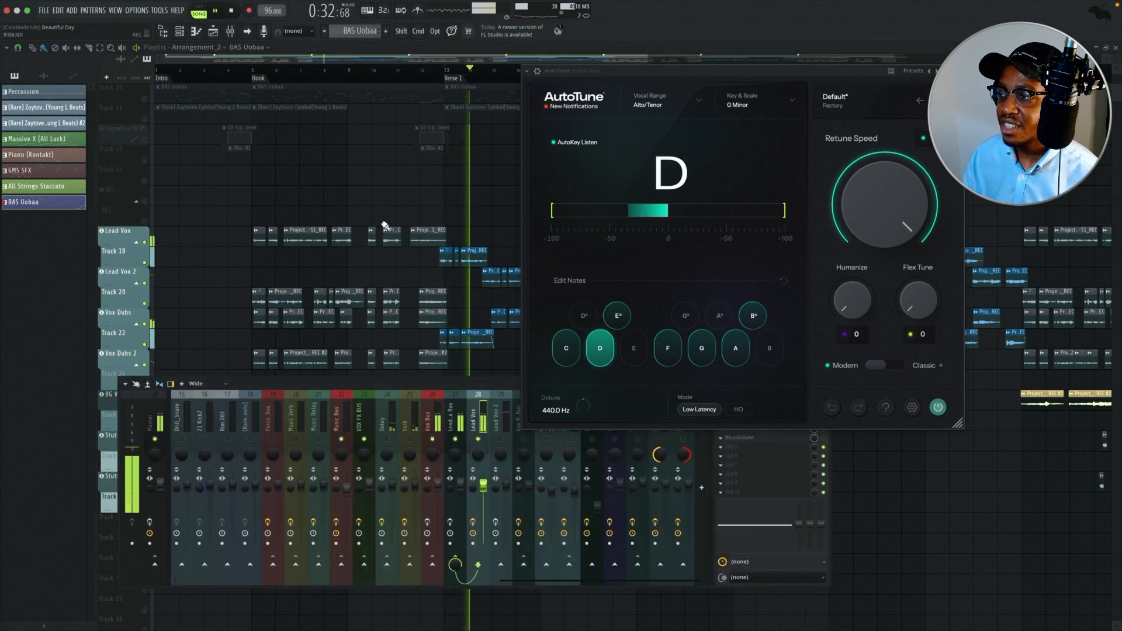
{"action": "left_click_drag", "start_coordinate": [687, 70], "coordinate": [764, 32]}
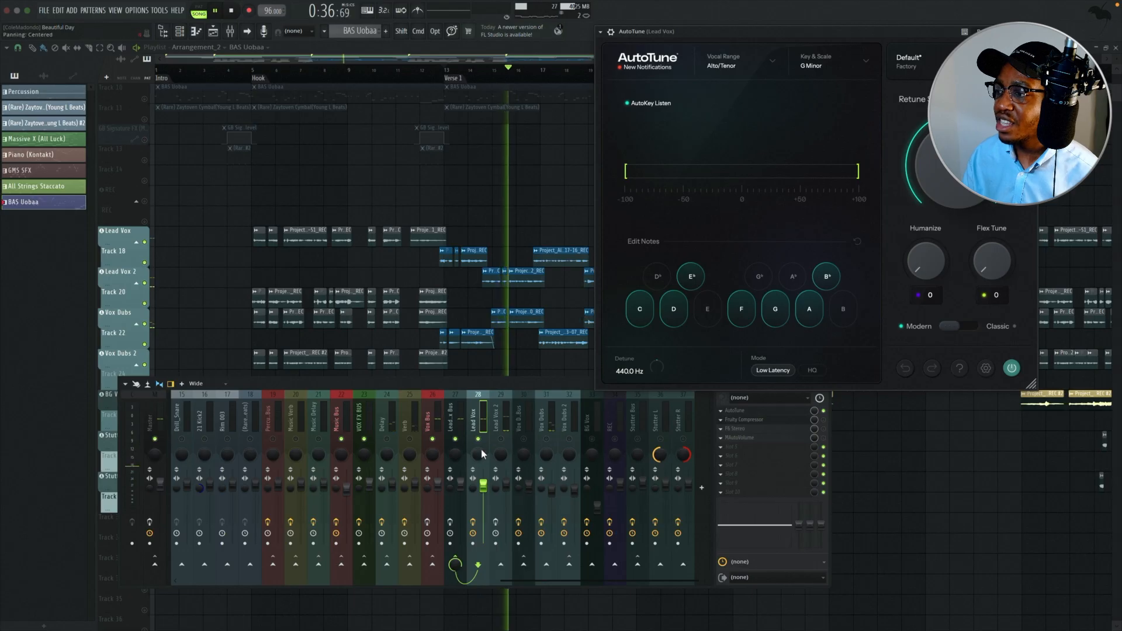
Step: Add Lead Vox 2 to the solo, play both lead vocals from the start of Verse 1, and close the AutoTune window
{"action": "left_click", "coordinate": [504, 426]}
{"action": "key", "text": "space"}
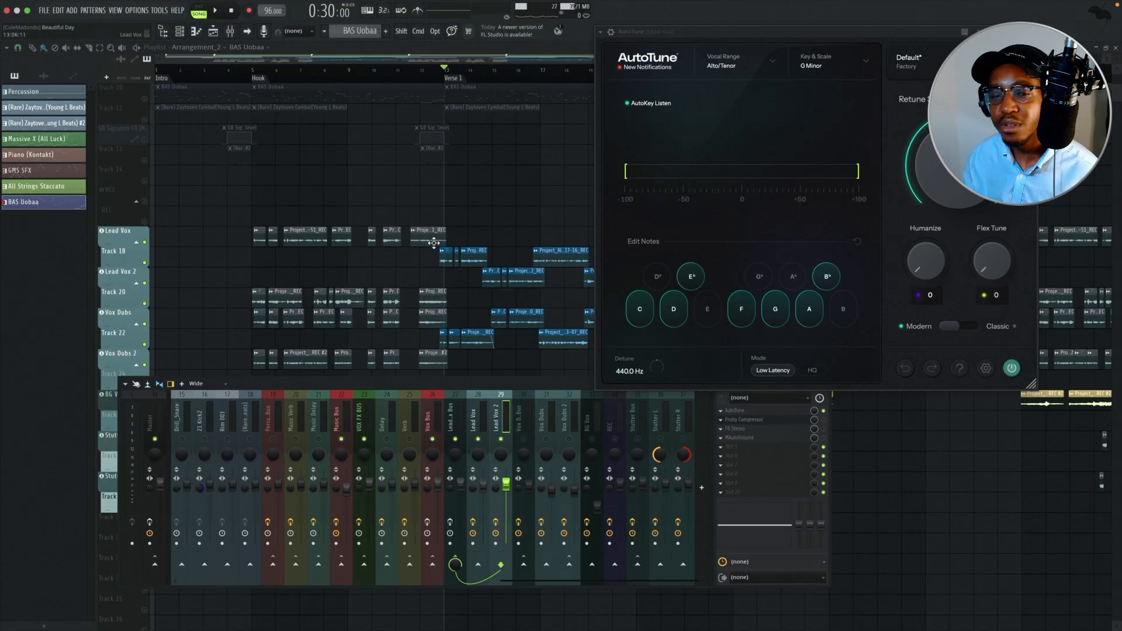
{"action": "key", "text": "space"}
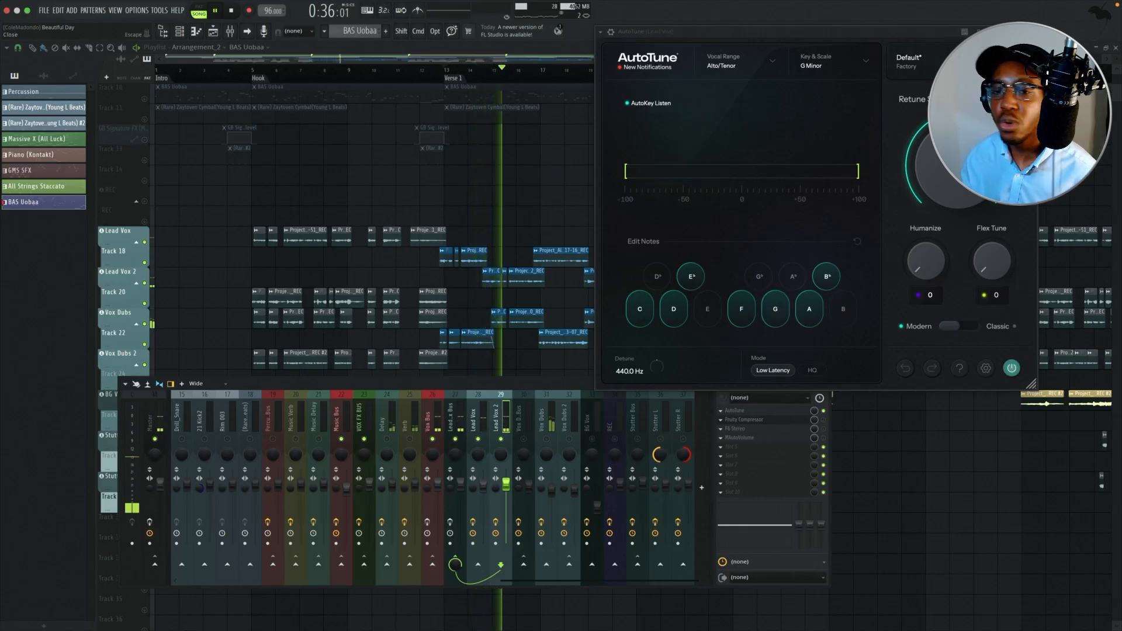
{"action": "left_click_drag", "start_coordinate": [920, 33], "coordinate": [372, 86]}
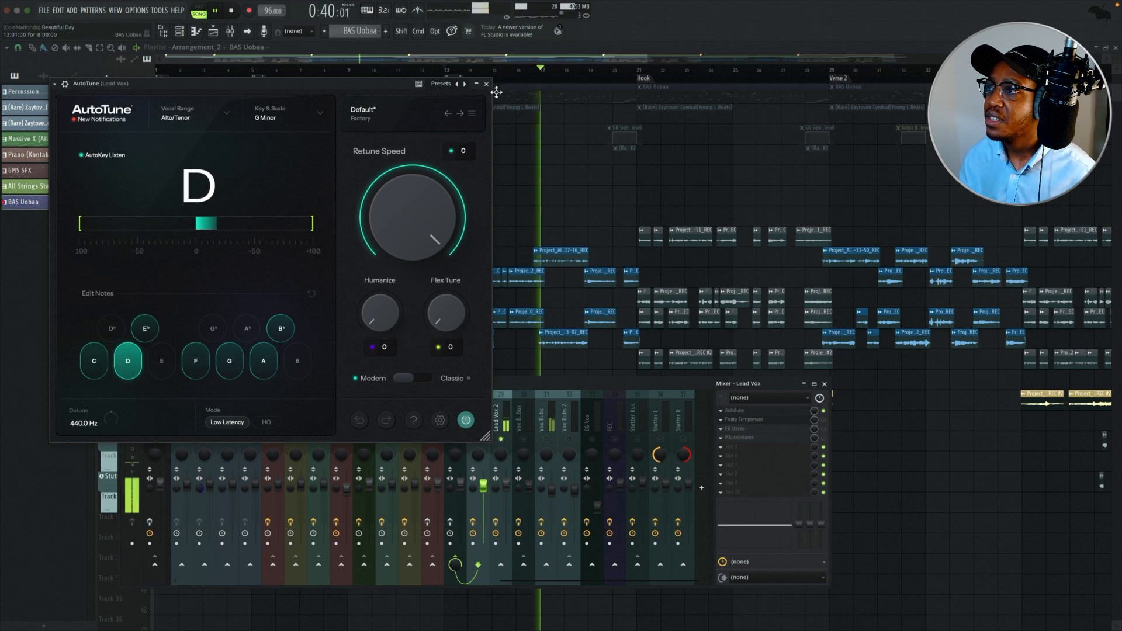
{"action": "left_click", "coordinate": [486, 84]}
{"action": "key", "text": "space"}
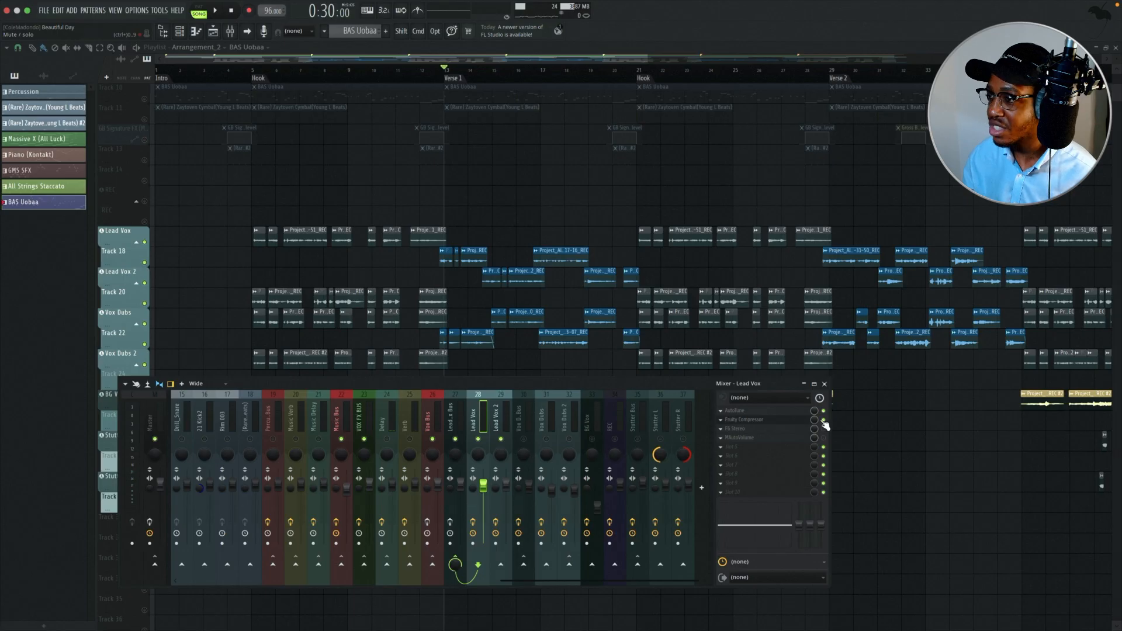
Step: Open the Lead Vox Fruity Compressor beside the mixer and switch its effect slot while playing Verse 1
{"action": "key", "text": "space"}
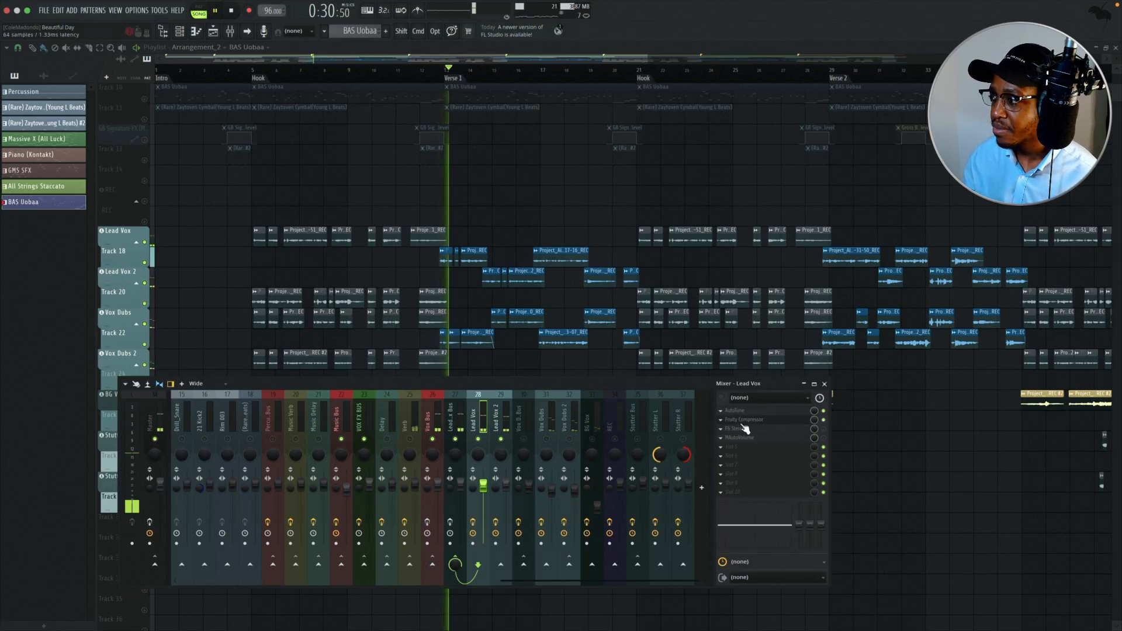
{"action": "left_click", "coordinate": [748, 421]}
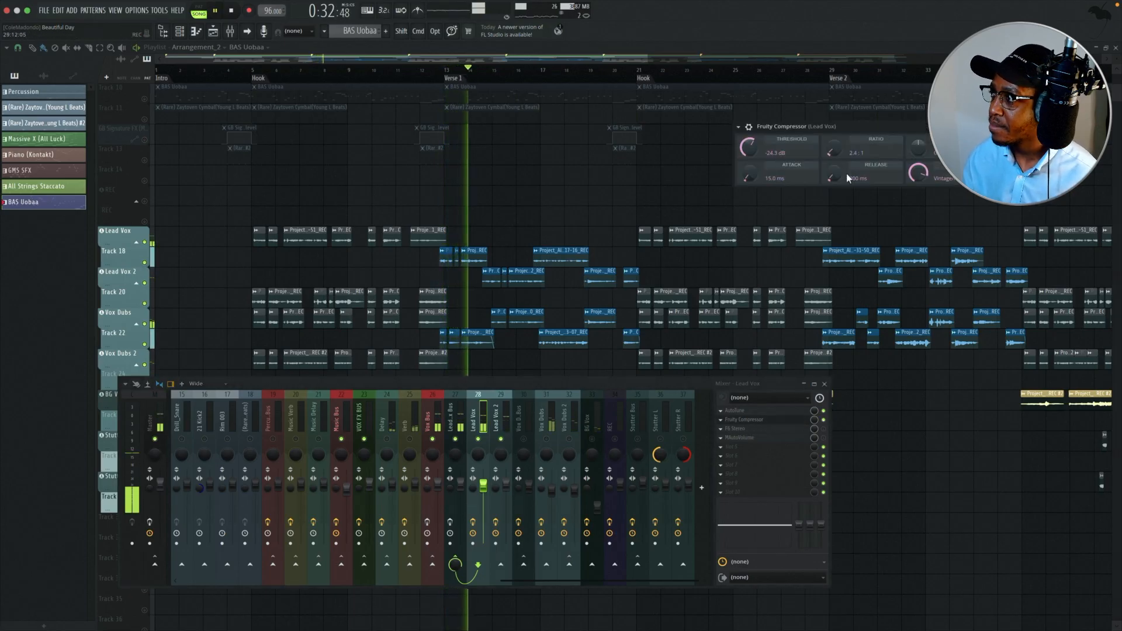
{"action": "left_click_drag", "start_coordinate": [850, 129], "coordinate": [345, 156]}
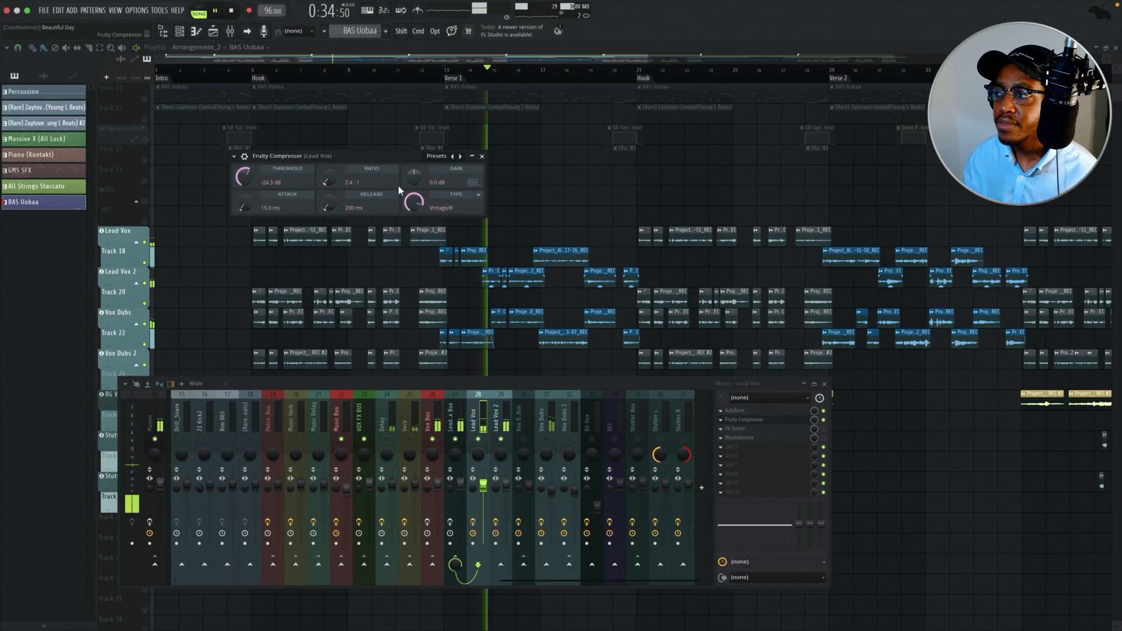
{"action": "left_click", "coordinate": [823, 420]}
{"action": "key", "text": "space"}
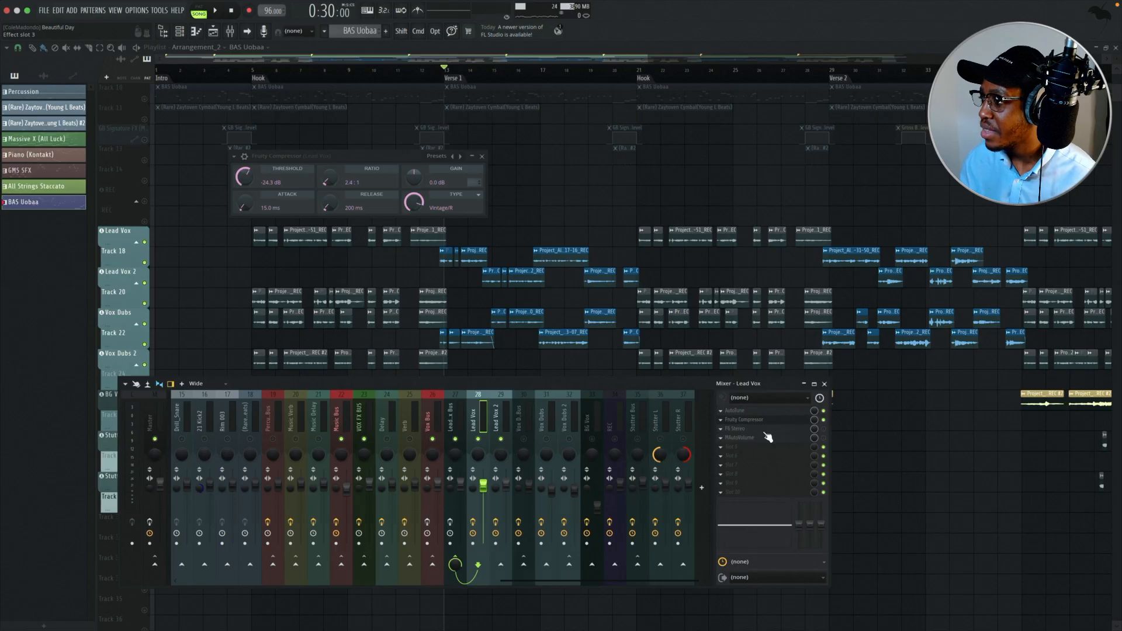
Step: Open the F6 Stereo equalizer on Lead Vox, play Verse 1 through it, and close its window
{"action": "left_click", "coordinate": [792, 430]}
{"action": "key", "text": "space"}
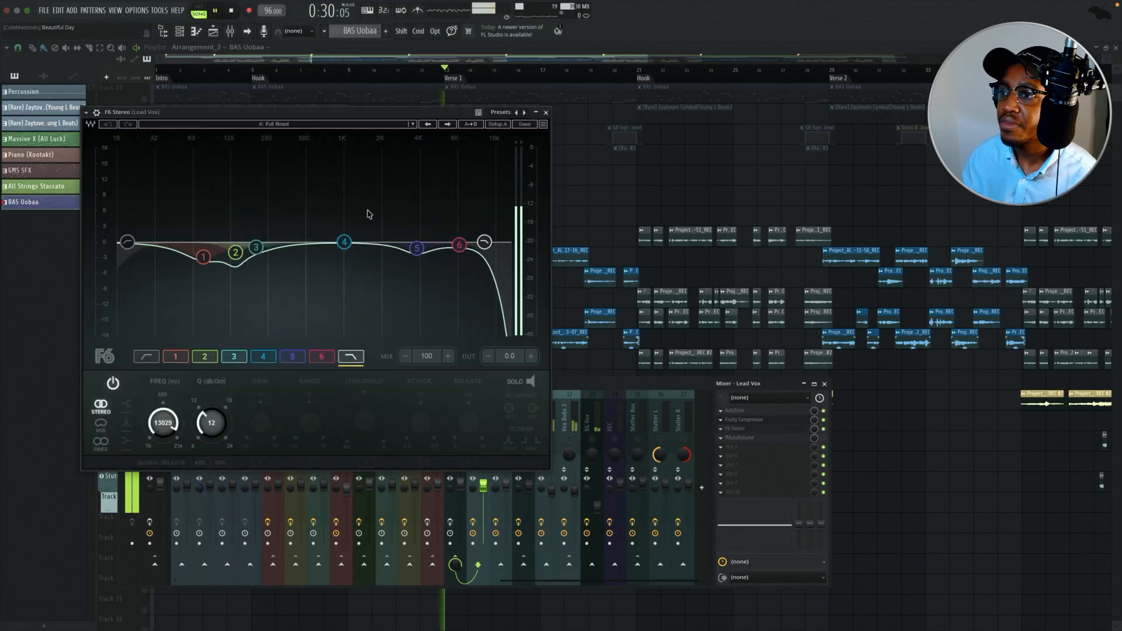
{"action": "key", "text": "space"}
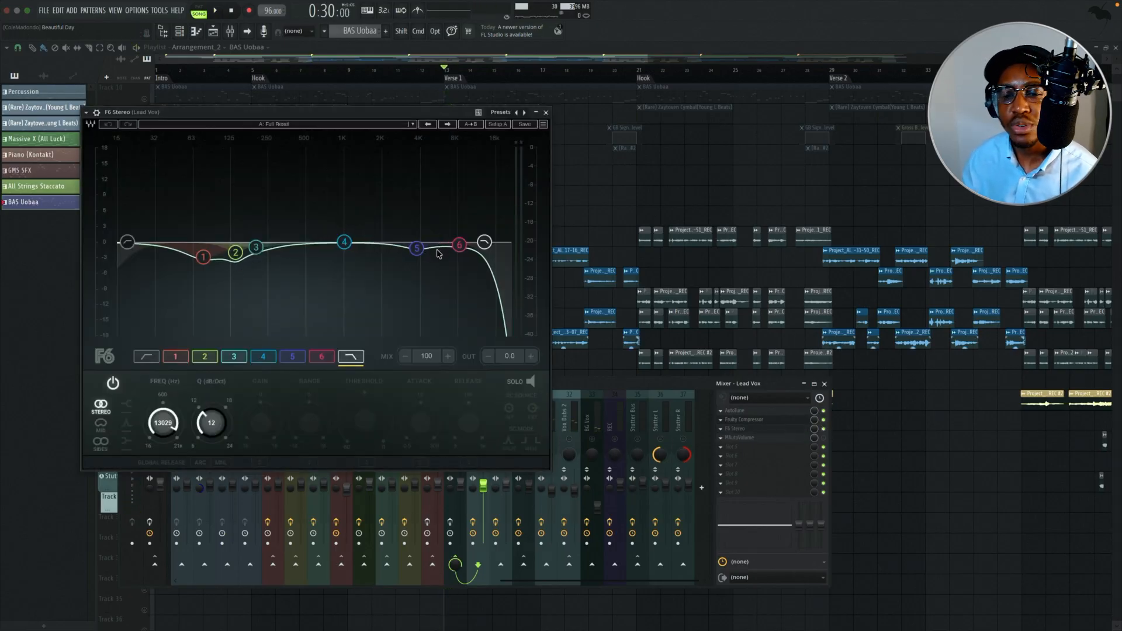
{"action": "key", "text": "space"}
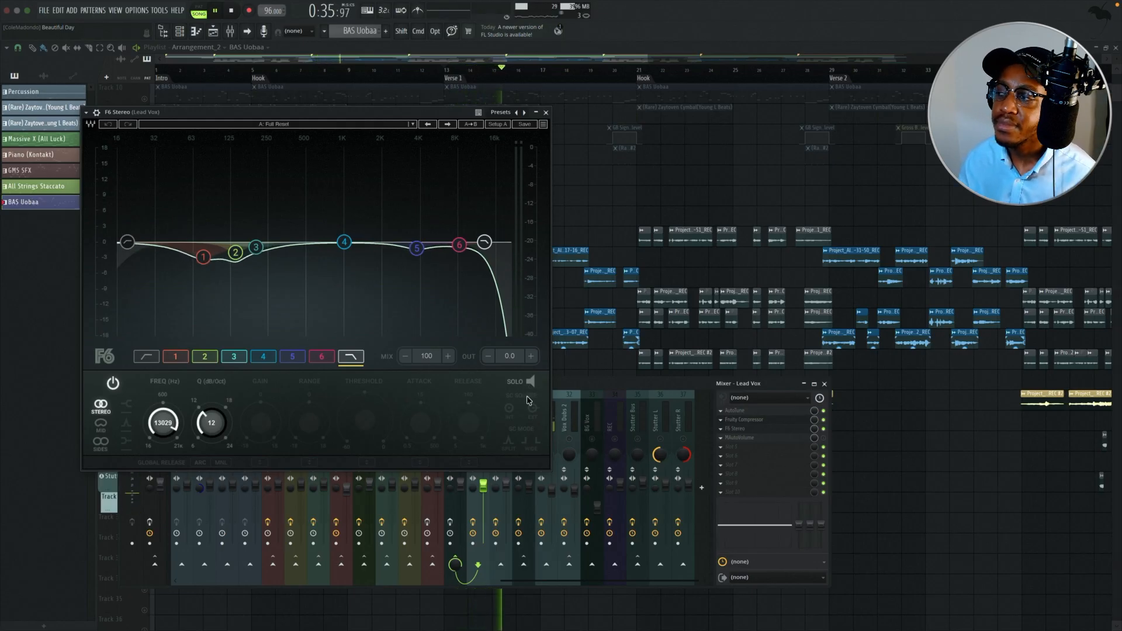
{"action": "left_click", "coordinate": [546, 112]}
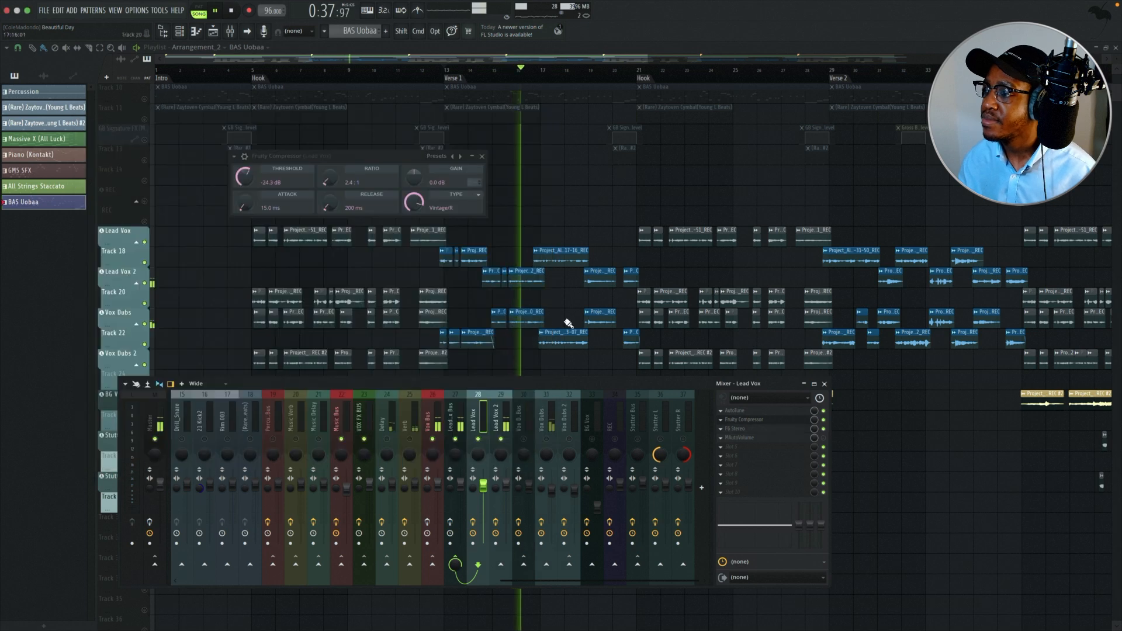
{"action": "key", "text": "space"}
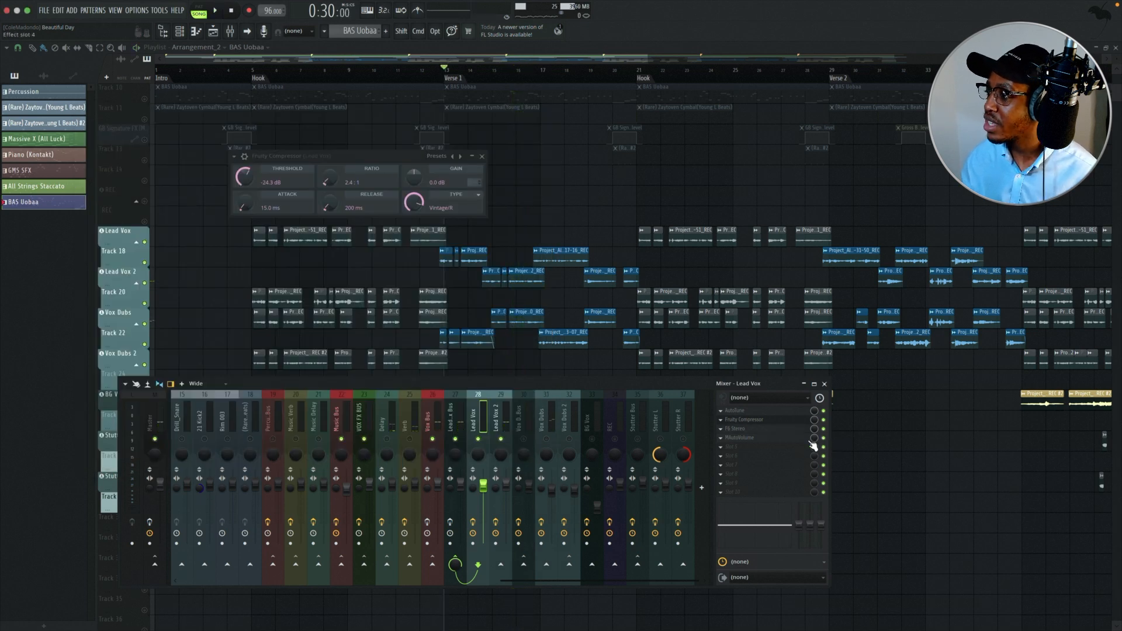
Step: Open MAutoVolume on Lead Vox, bring its window fully into view, and play Verse 1 to watch its level meters
{"action": "left_click", "coordinate": [795, 440]}
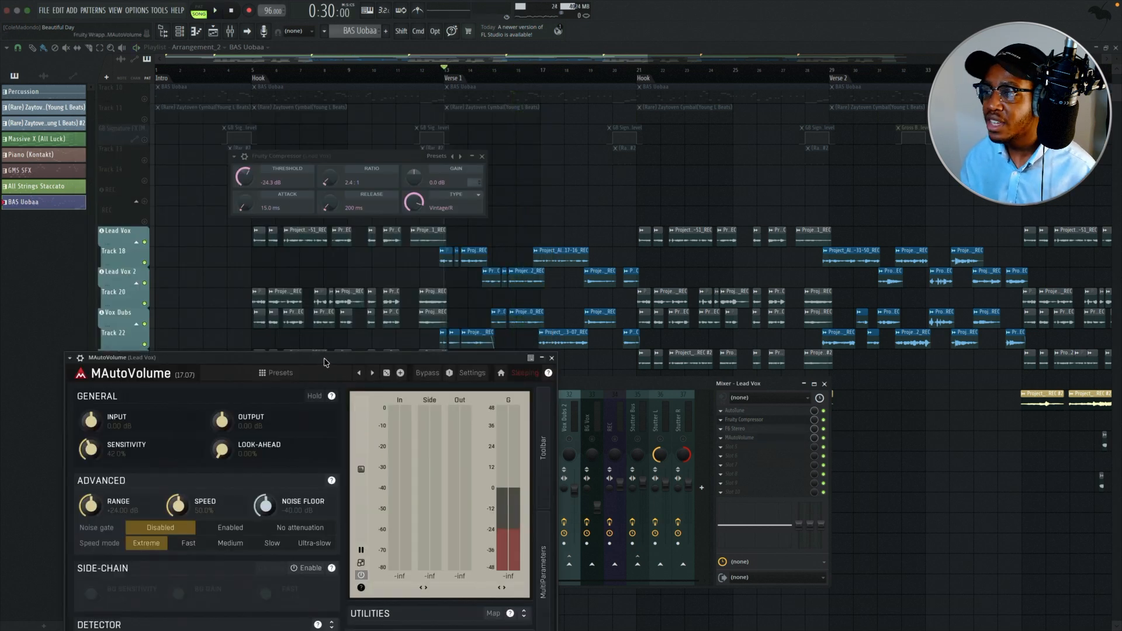
{"action": "left_click_drag", "start_coordinate": [325, 362], "coordinate": [326, 204]}
{"action": "key", "text": "space"}
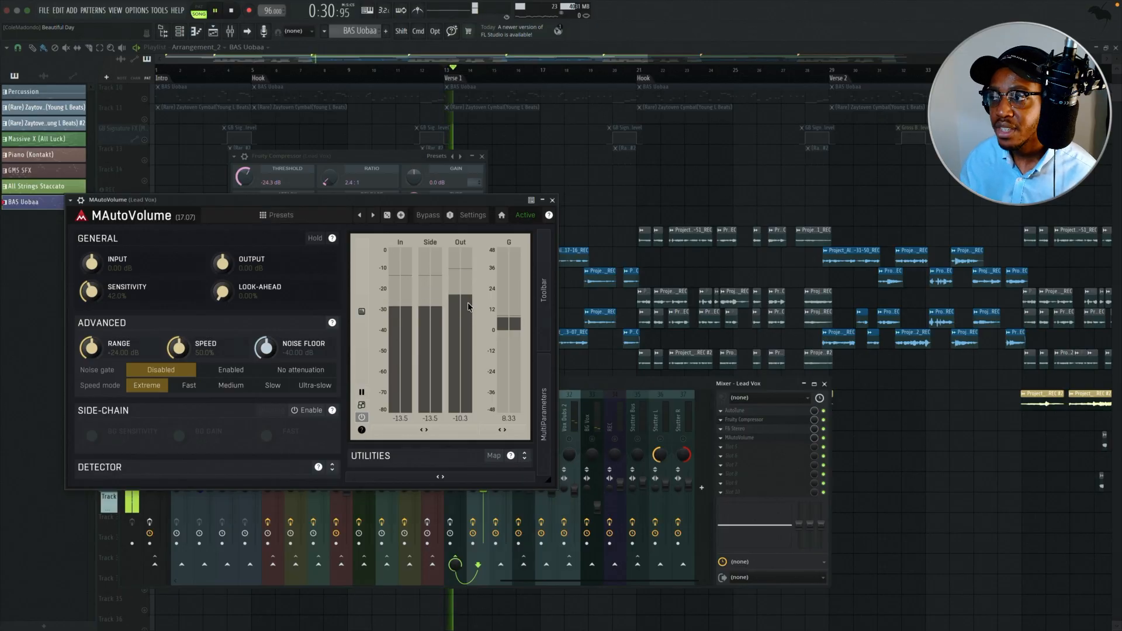
{"action": "key", "text": "space"}
{"action": "key", "text": "space"}
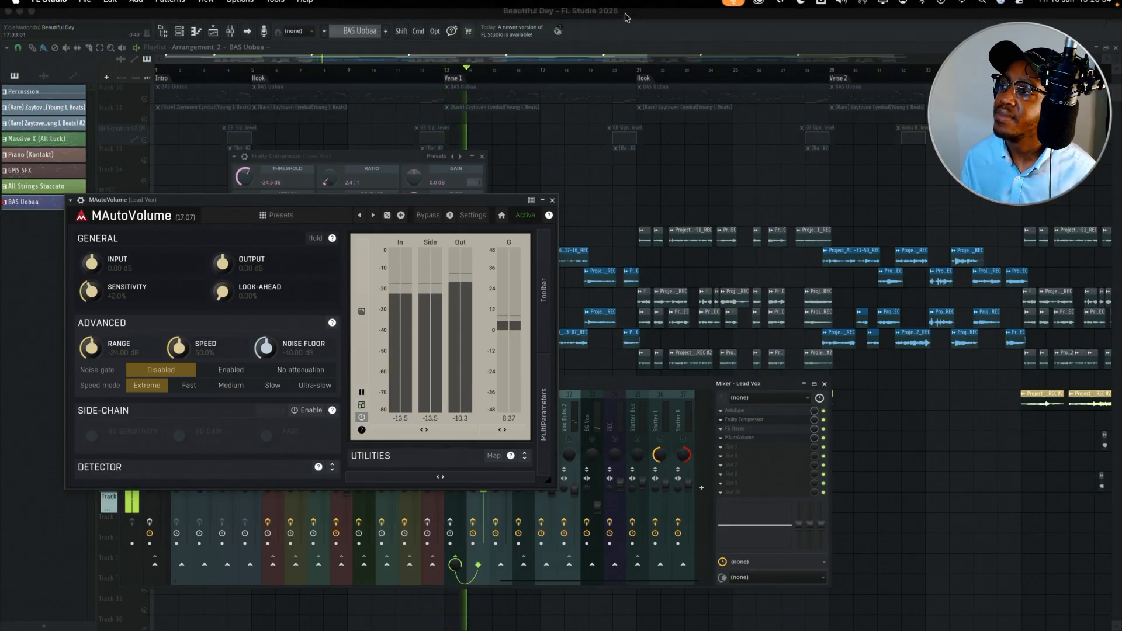
Step: Close the Lead Vox MAutoVolume and Fruity Compressor windows and stop the playback
{"action": "left_click", "coordinate": [553, 201]}
{"action": "key", "text": "space"}
{"action": "left_click", "coordinate": [482, 156]}
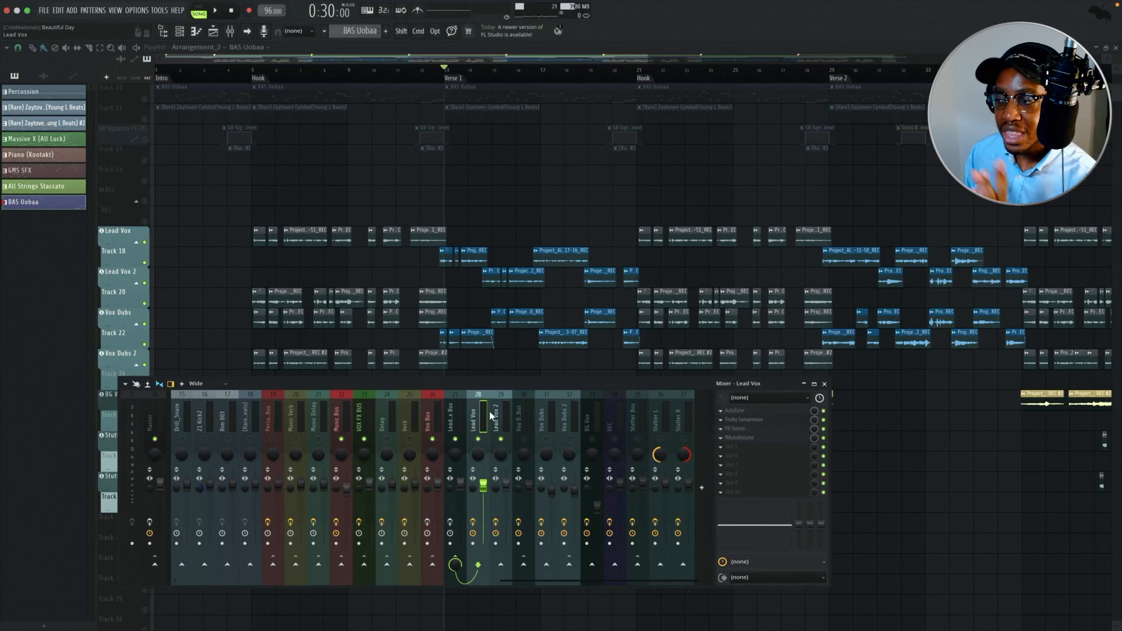
Step: Open TDR Nova on the Lead Vox Bus, play Verse 1 through it, then close its window and stop playback
{"action": "left_click", "coordinate": [458, 417]}
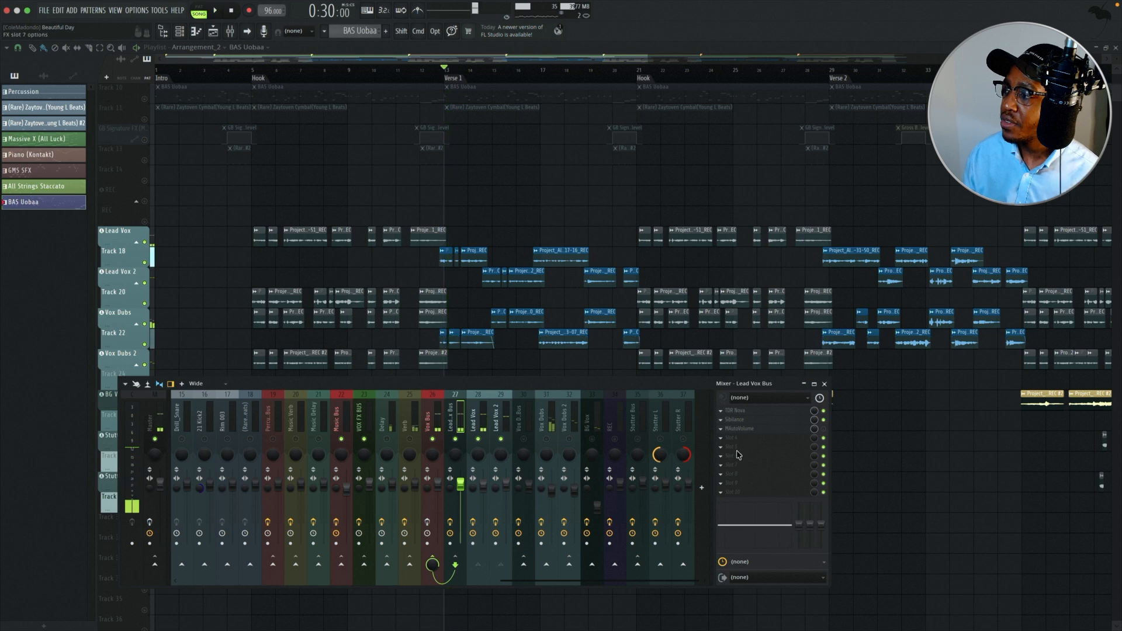
{"action": "left_click", "coordinate": [742, 413]}
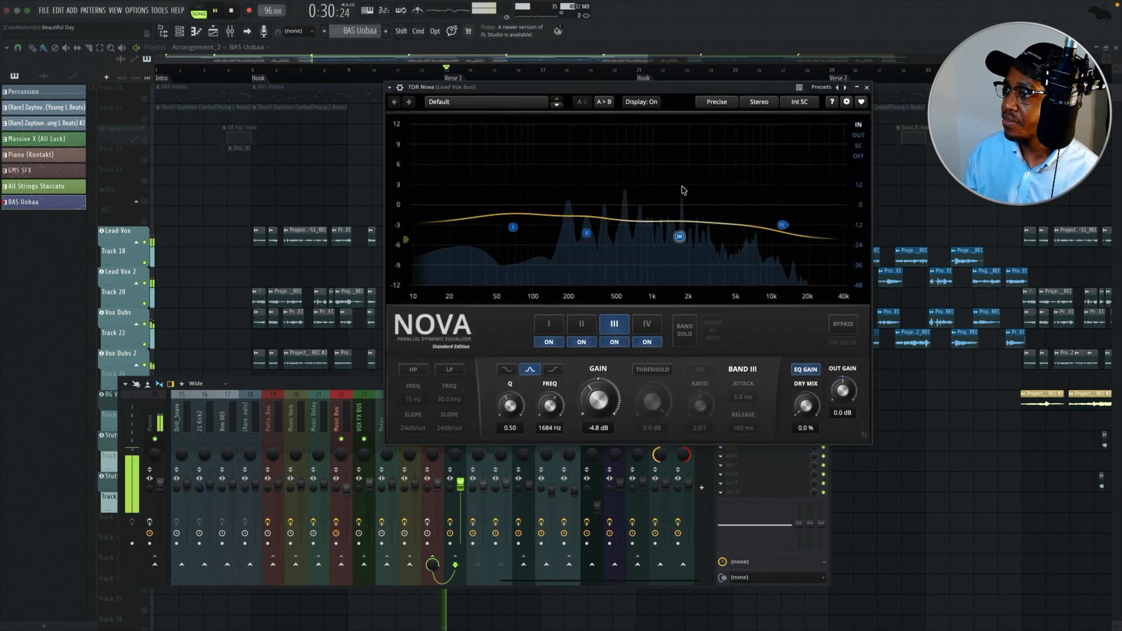
{"action": "left_click_drag", "start_coordinate": [695, 92], "coordinate": [518, 111]}
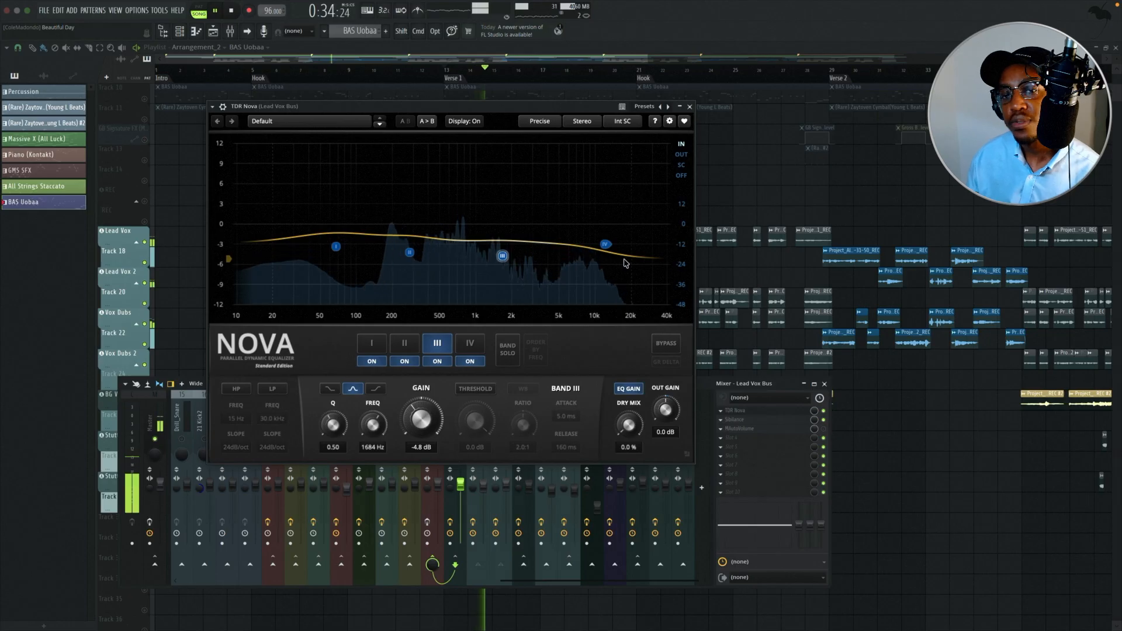
{"action": "left_click", "coordinate": [689, 106]}
{"action": "key", "text": "space"}
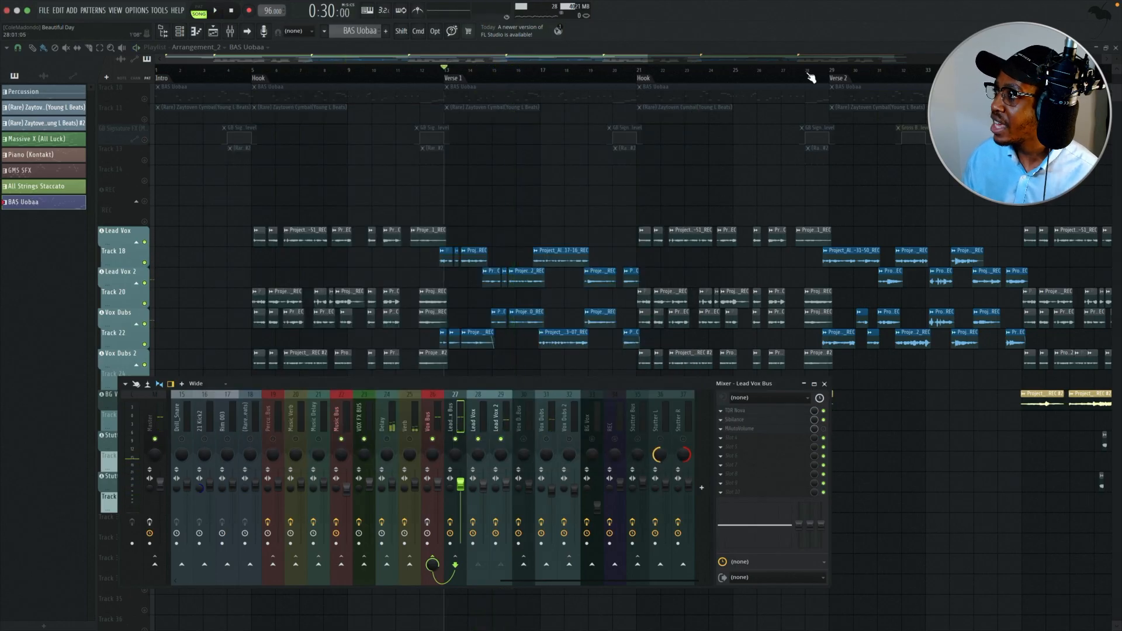
Step: Open Sibilance on the Lead Vox Bus, play from the start of Verse 2 through it, and close its window
{"action": "left_click", "coordinate": [830, 74]}
{"action": "key", "text": "F9"}
{"action": "left_click", "coordinate": [232, 33]}
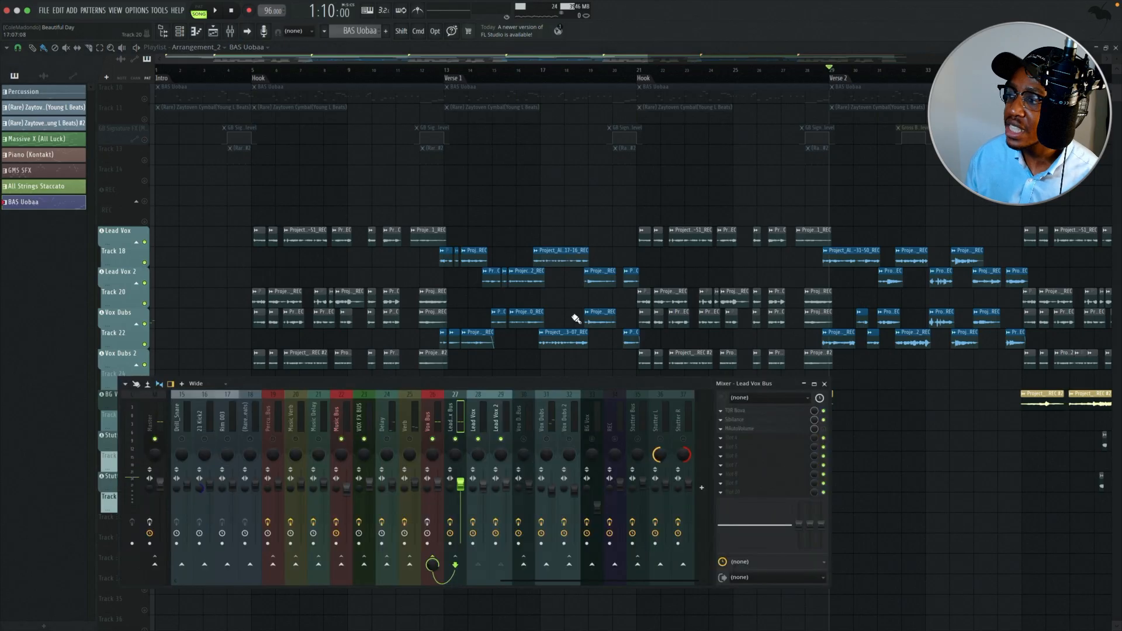
{"action": "left_click", "coordinate": [755, 420]}
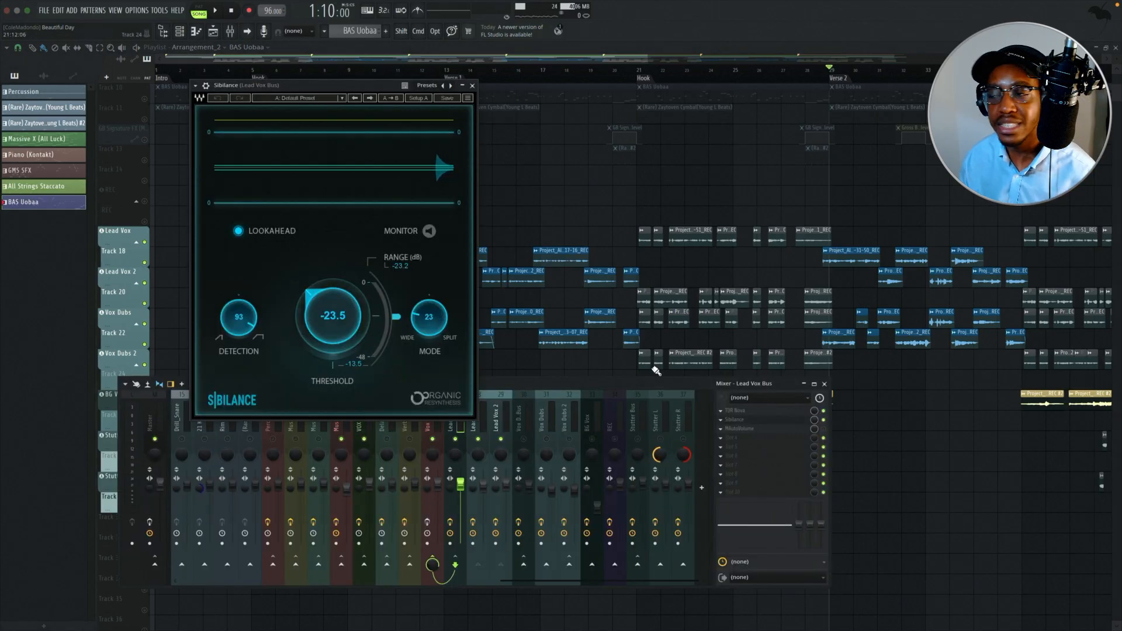
{"action": "key", "text": "space"}
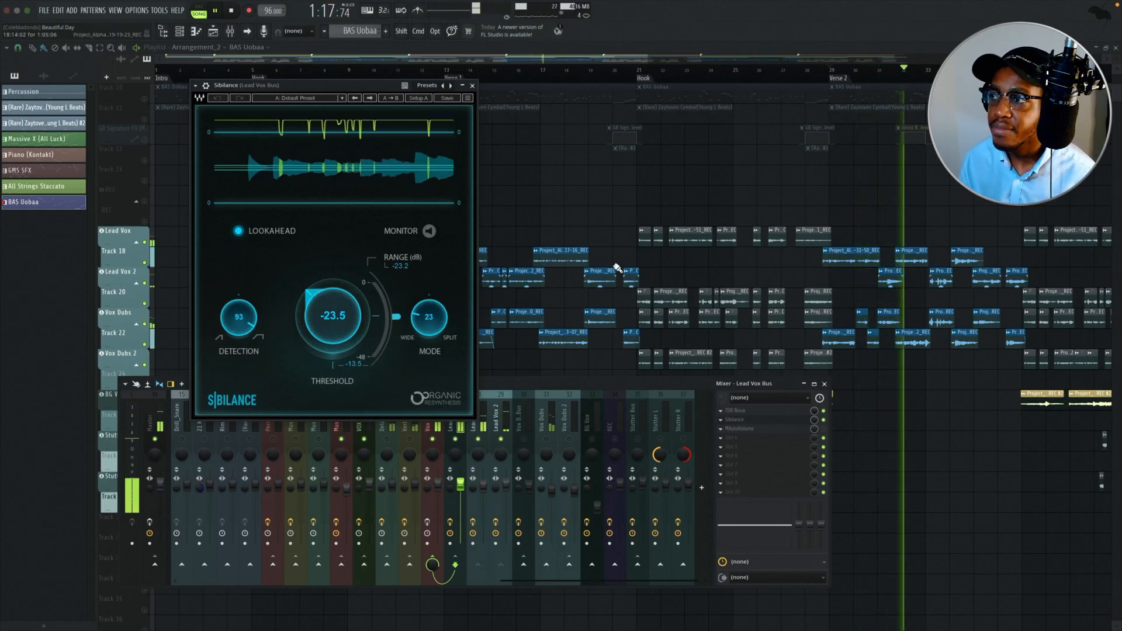
{"action": "left_click", "coordinate": [473, 86]}
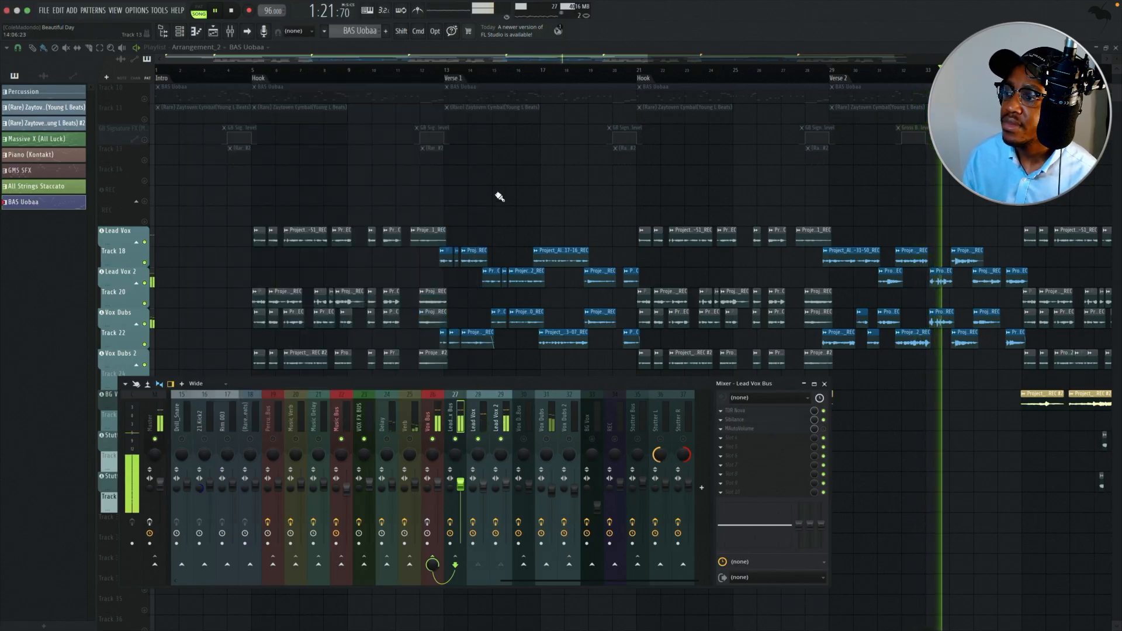
{"action": "key", "text": "space"}
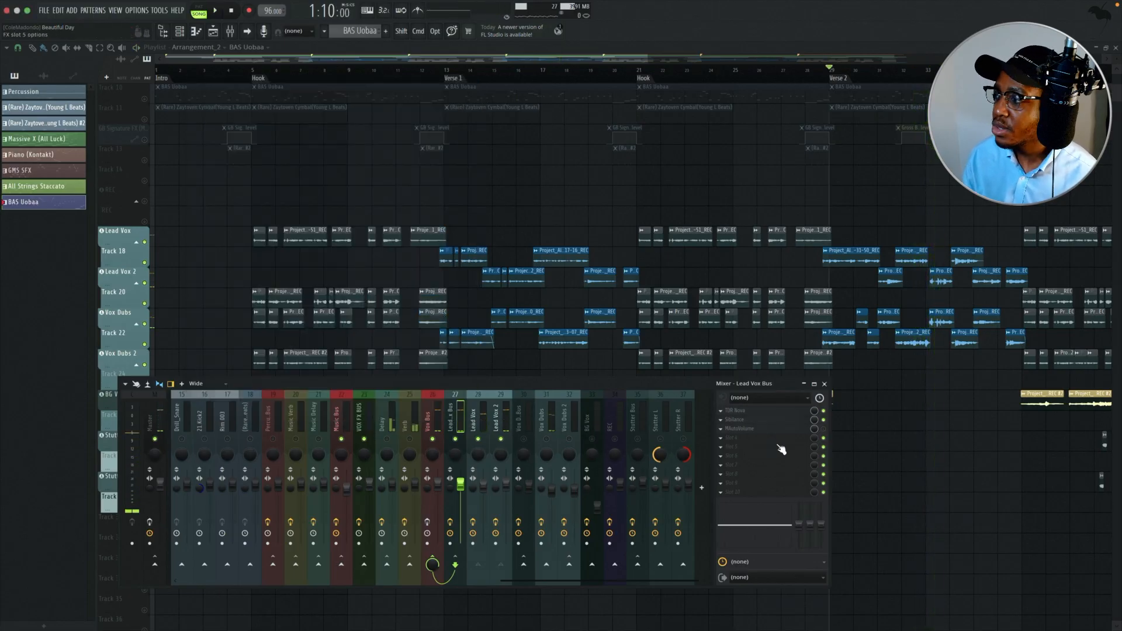
Step: Open MAutoVolume on the Lead Vox Bus, play the start of Verse 2 through it, and close its window
{"action": "left_click", "coordinate": [805, 430]}
{"action": "key", "text": "space"}
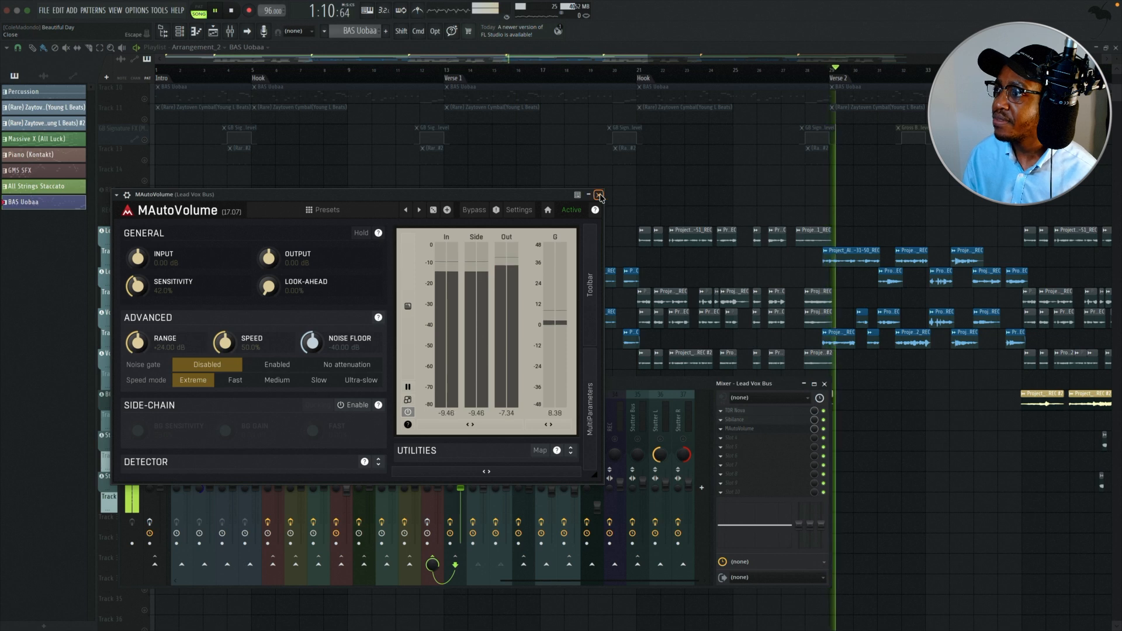
{"action": "left_click", "coordinate": [599, 195]}
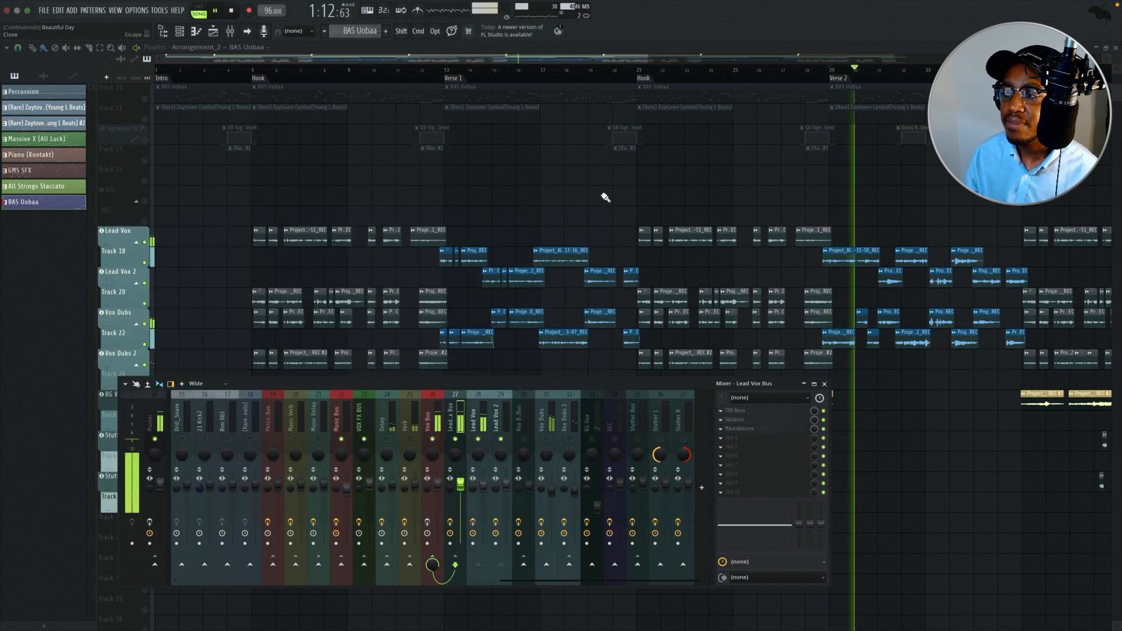
{"action": "key", "text": "space"}
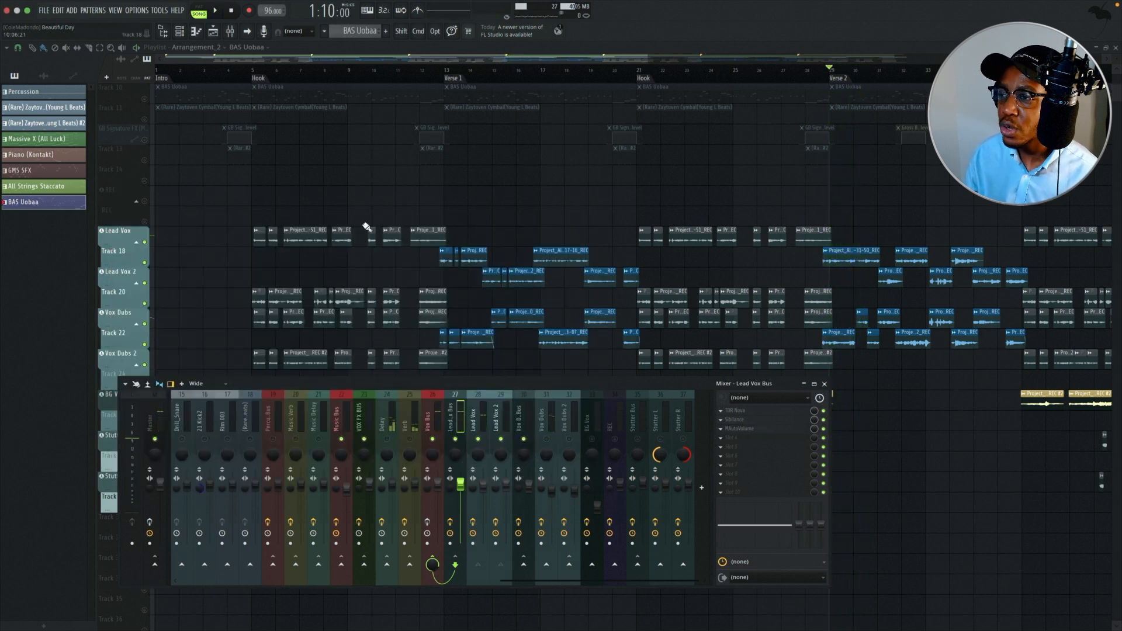
Step: Add the vocal dubs bus, Vox Dubs and Vox Dubs 2 to the solo and play from the first Hook
{"action": "key", "text": "F9"}
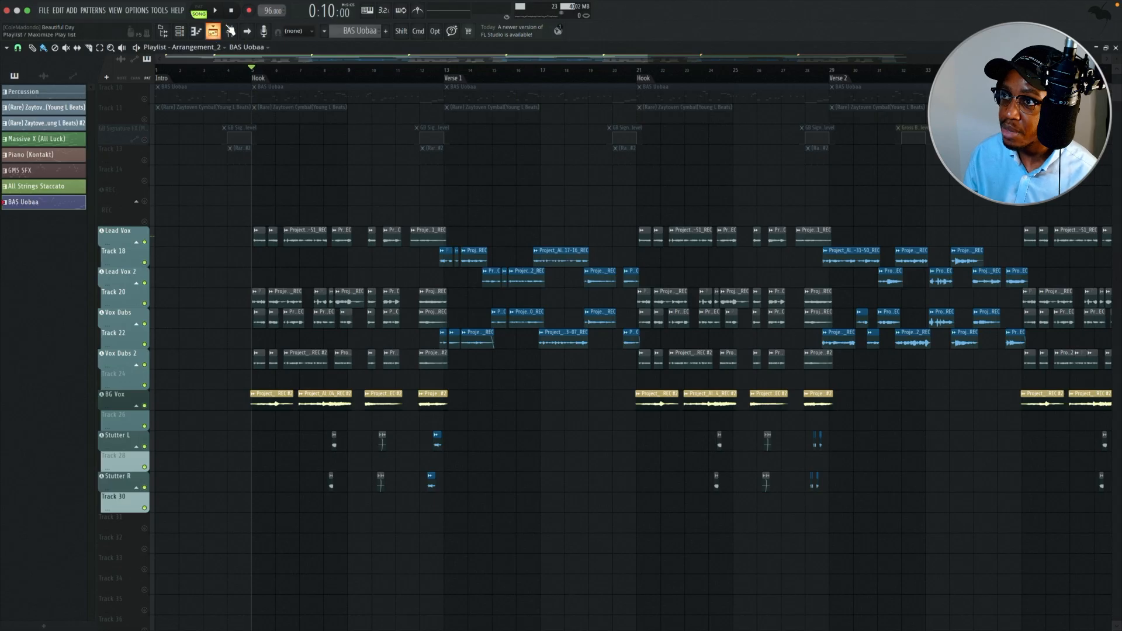
{"action": "left_click", "coordinate": [231, 31]}
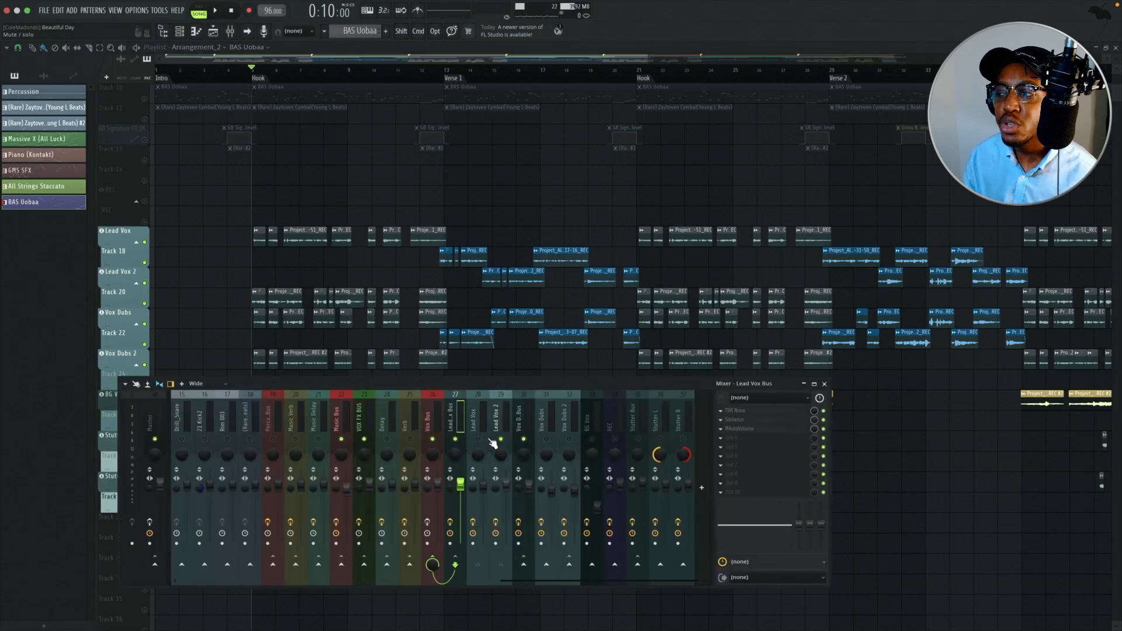
{"action": "key", "text": "space"}
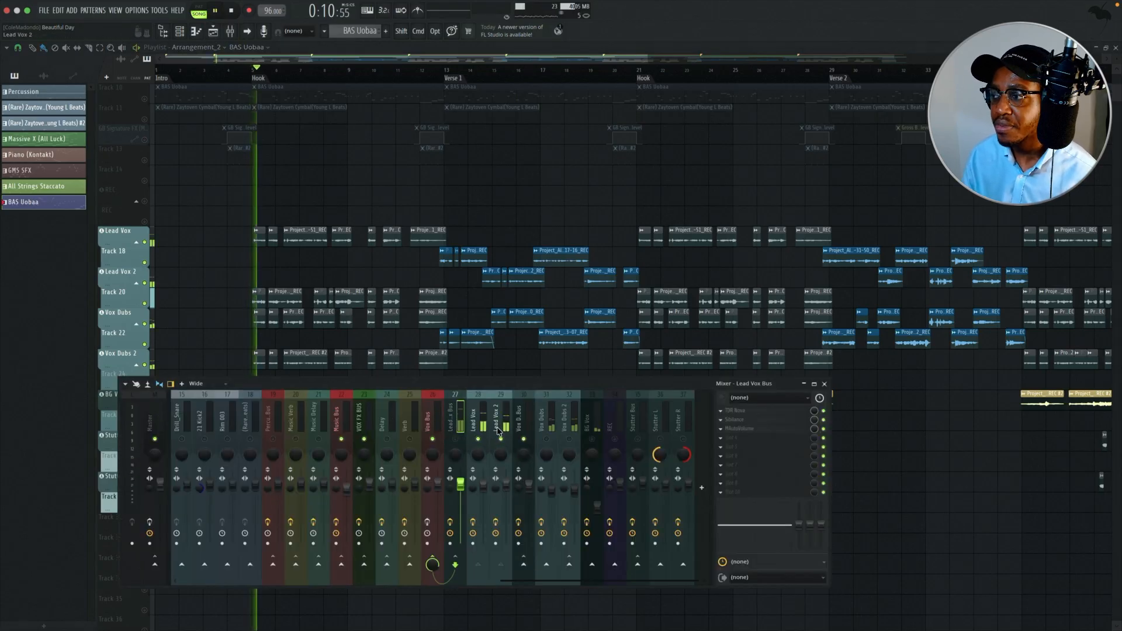
{"action": "key", "text": "space"}
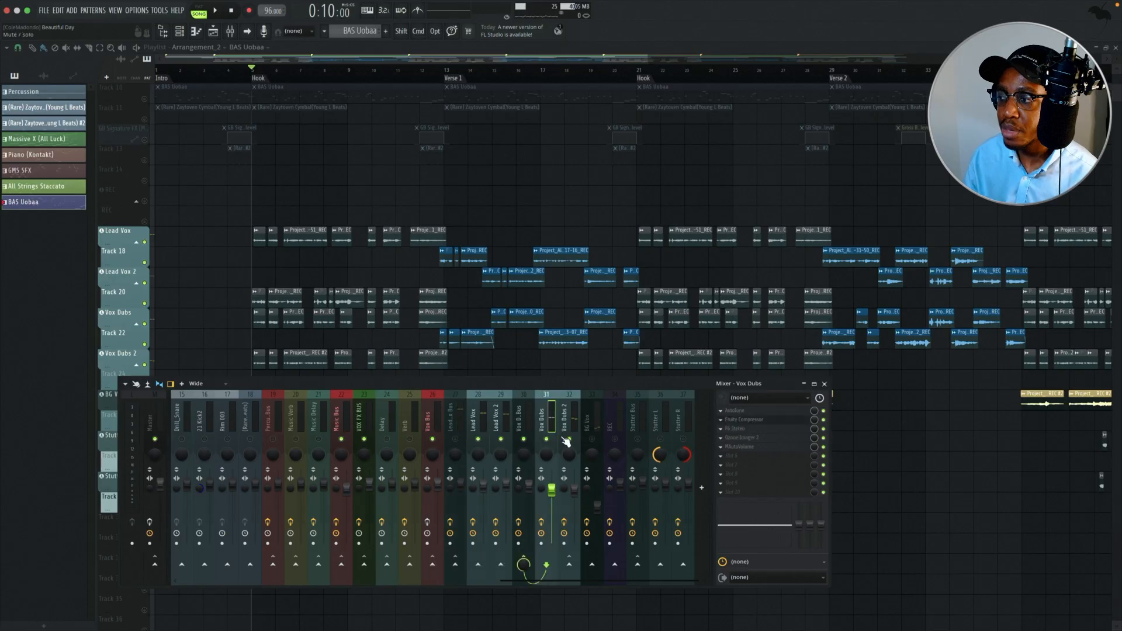
{"action": "key", "text": "space"}
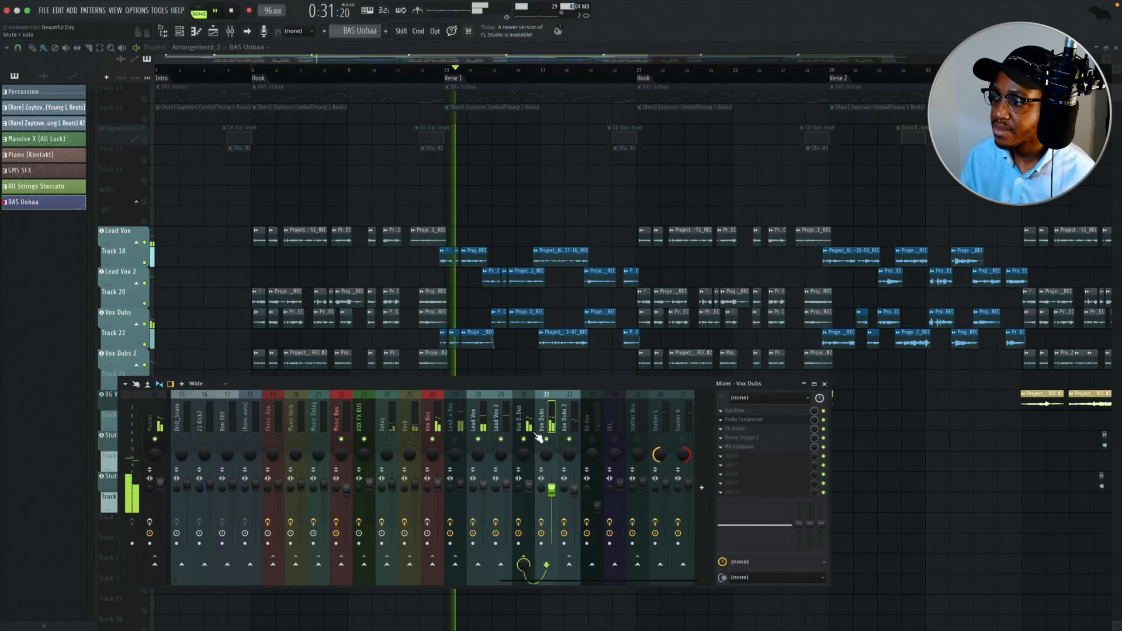
Step: Stop playback, view the Ozone Imager 2 stereo width settings on Vox Dubs, and close the window
{"action": "key", "text": "space"}
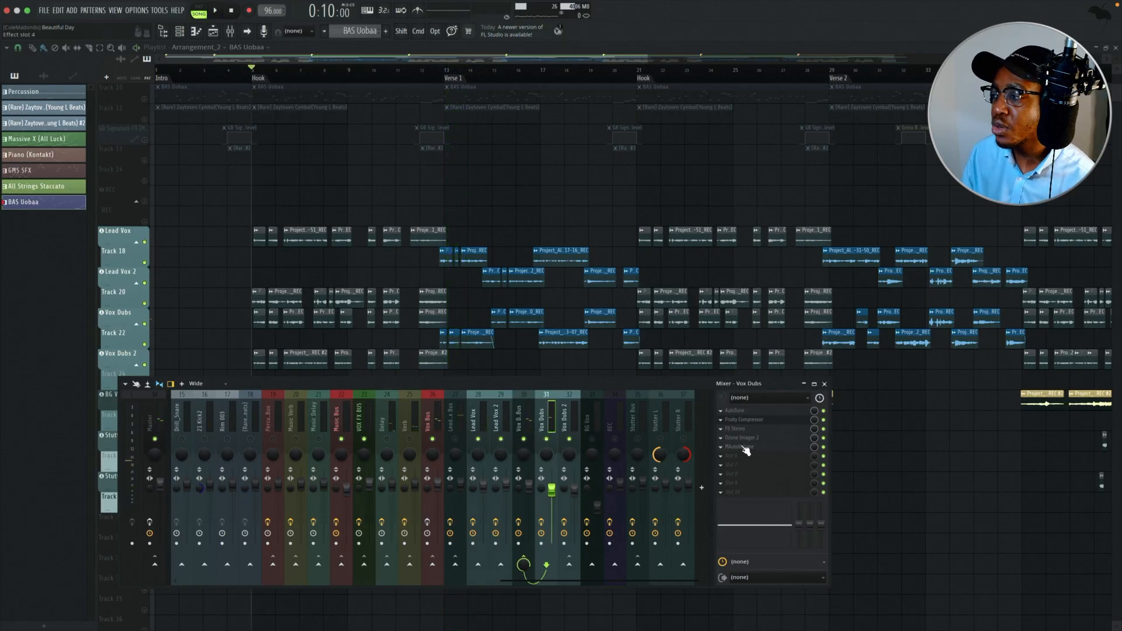
{"action": "left_click", "coordinate": [760, 439]}
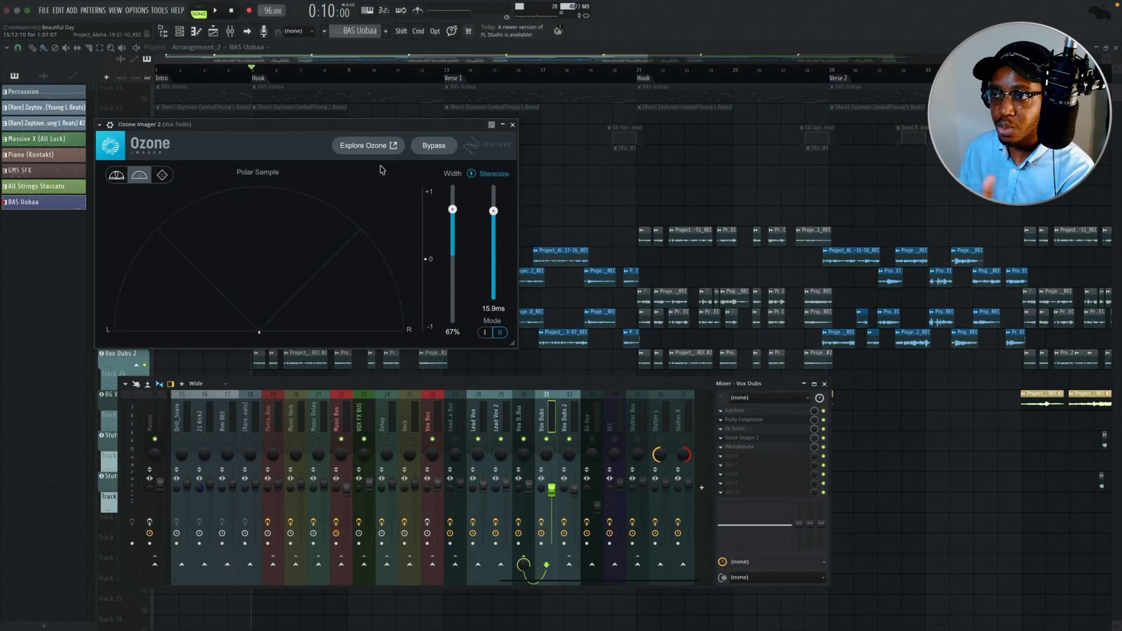
{"action": "left_click", "coordinate": [513, 125]}
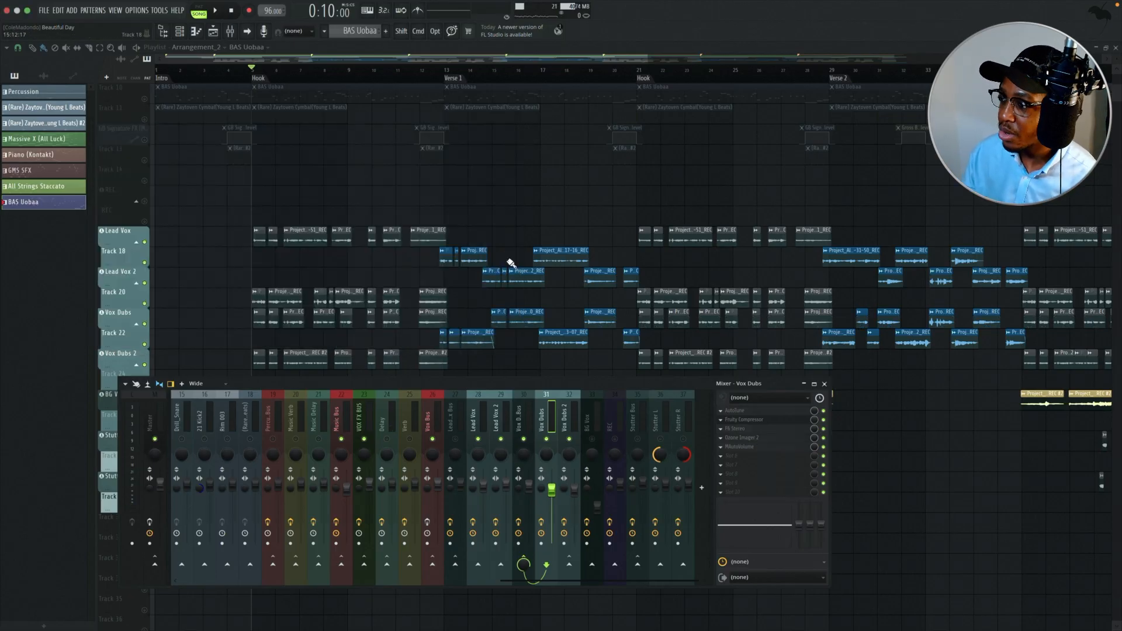
Step: Add BG Vox to the solo and play the first Hook with the background vocals
{"action": "left_click", "coordinate": [591, 422]}
{"action": "left_click", "coordinate": [458, 426]}
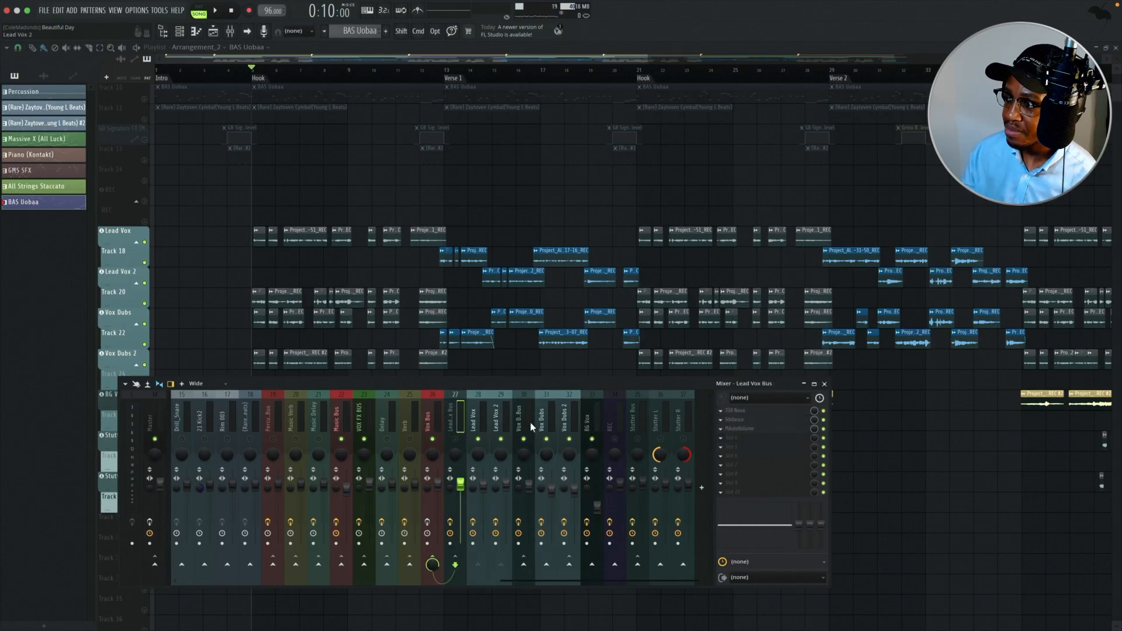
{"action": "key", "text": "space"}
{"action": "key", "text": "space"}
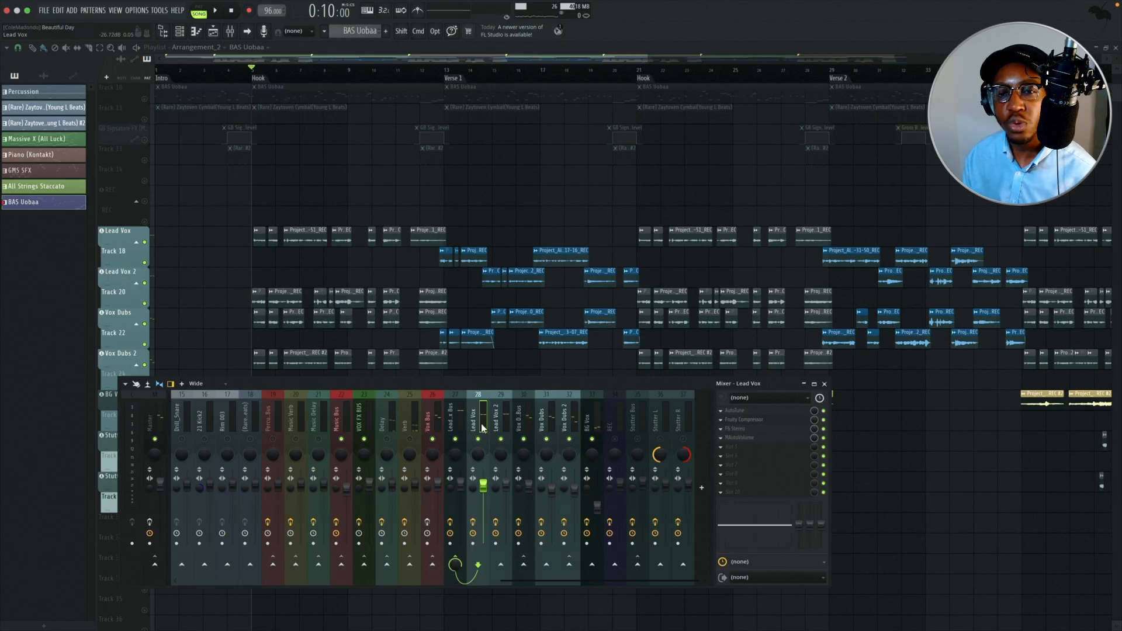
Step: Find the end of the Hook before the Bridge in the playlist and play the vocals from there
{"action": "key", "text": "space"}
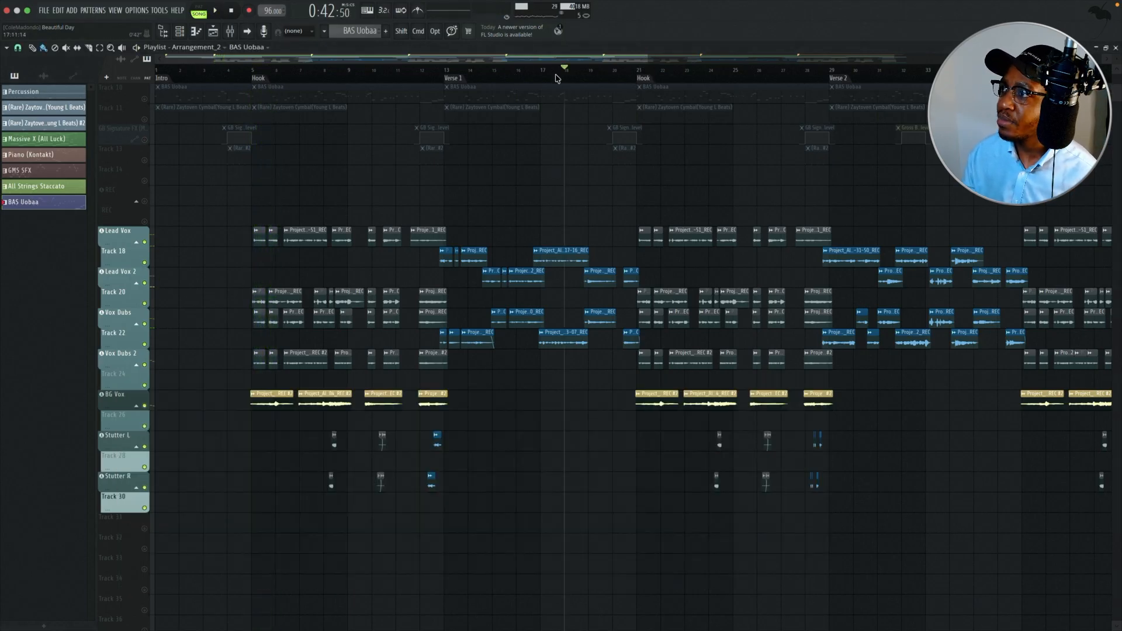
{"action": "left_click_drag", "start_coordinate": [627, 55], "coordinate": [874, 61]}
{"action": "key", "text": "space"}
{"action": "left_click", "coordinate": [698, 70]}
{"action": "key", "text": "space"}
{"action": "left_click_drag", "start_coordinate": [728, 59], "coordinate": [864, 67]}
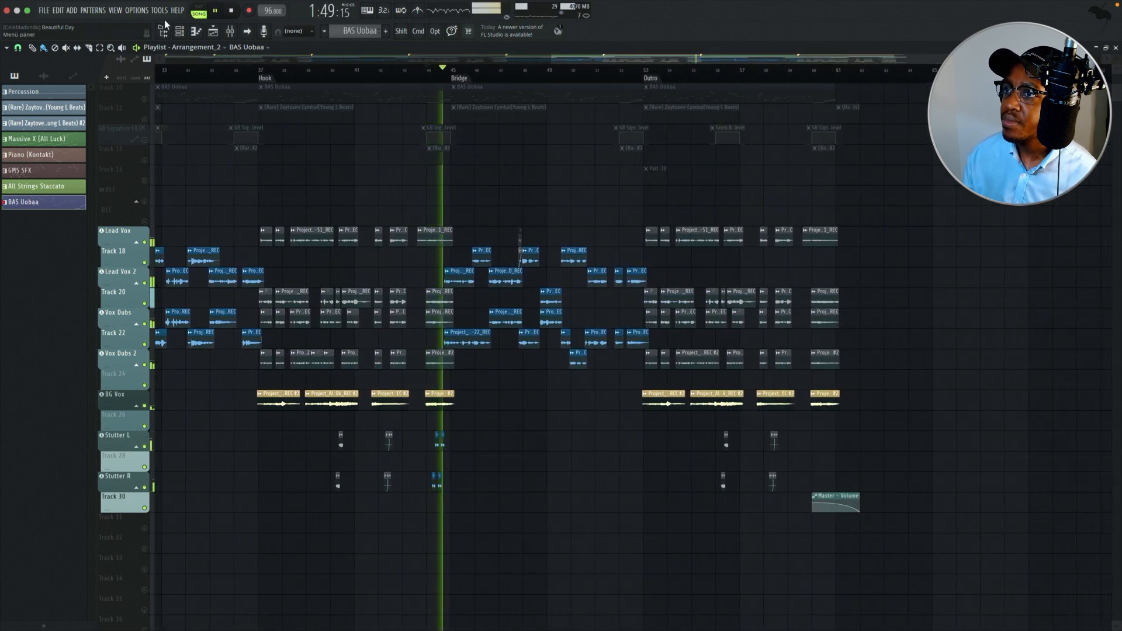
Step: Bring the mixer back up during the Bridge, select the Vox Bus to show its effects, and stop playback
{"action": "key", "text": "F6"}
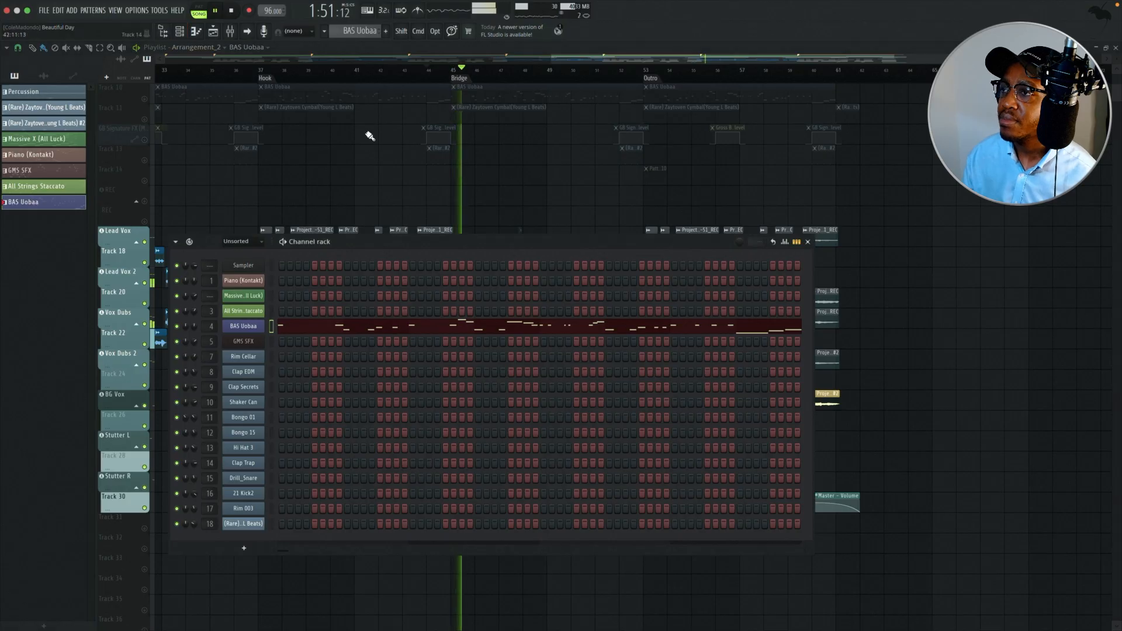
{"action": "key", "text": "F6"}
{"action": "key", "text": "F9"}
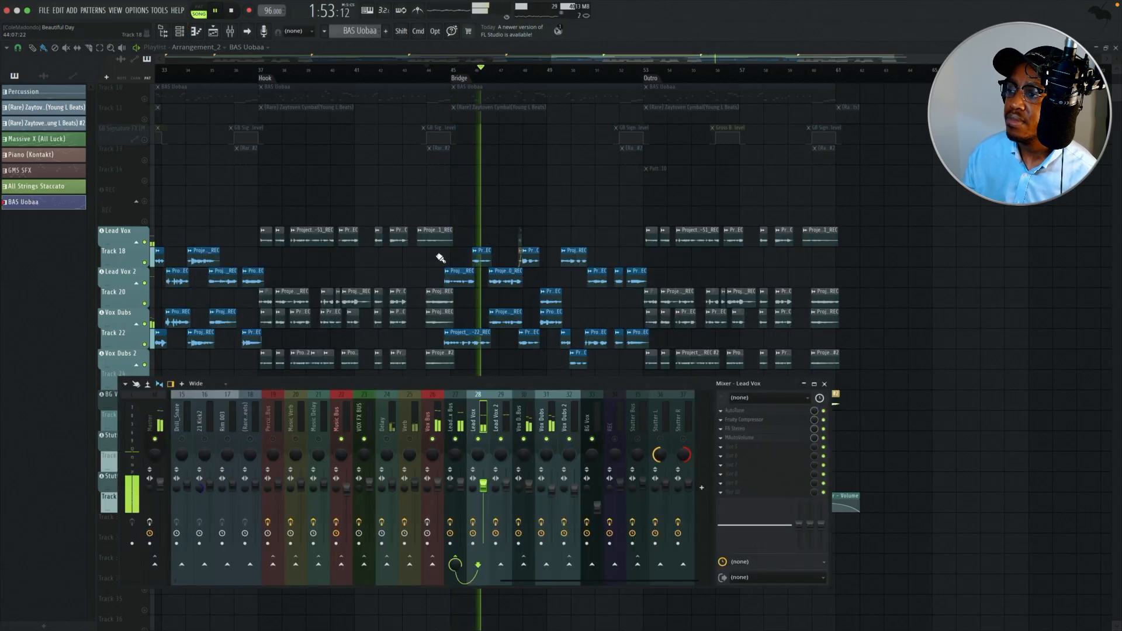
{"action": "left_click", "coordinate": [436, 423]}
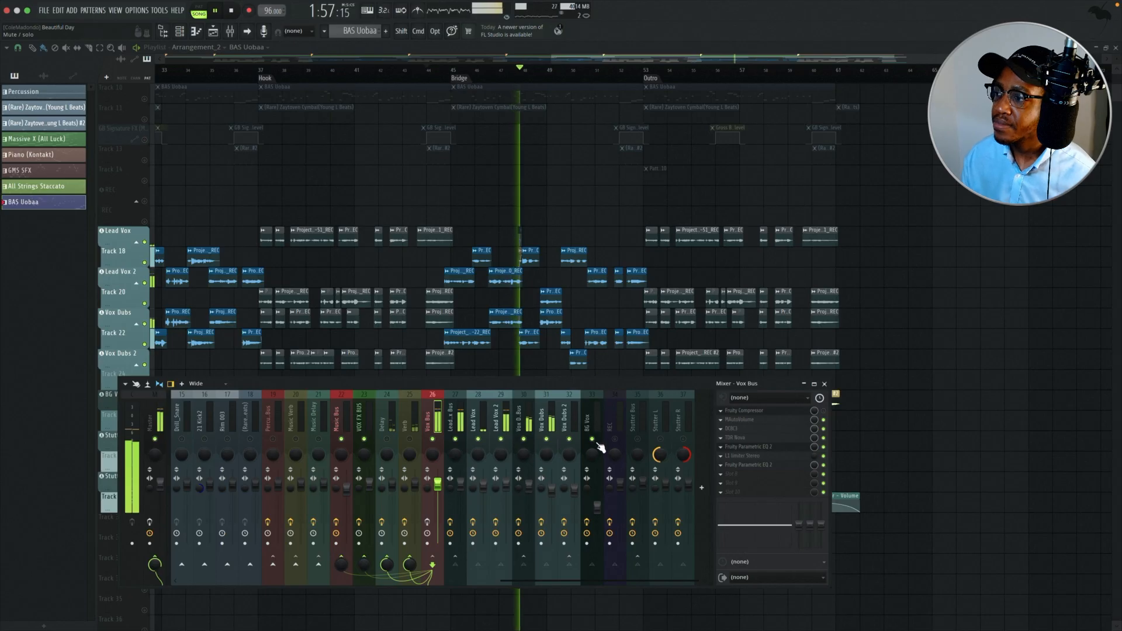
{"action": "key", "text": "space"}
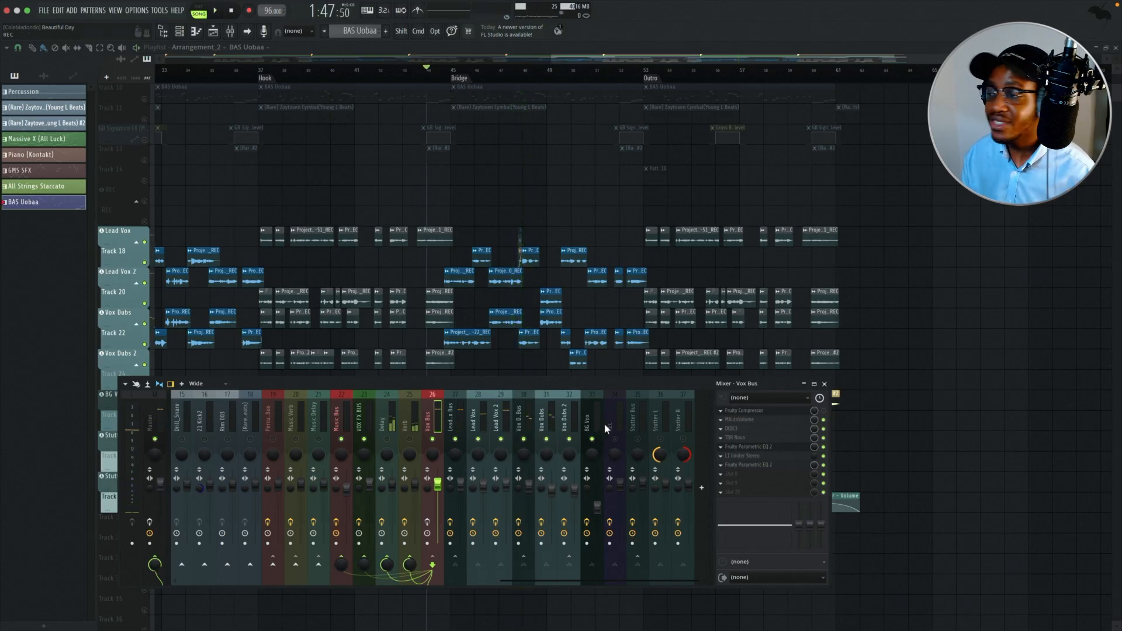
Step: Select BG Vox, add Stutter Bus, Stutter L and Stutter R to the solo, and play the end of the Hook with the mixer moved lower
{"action": "left_click", "coordinate": [601, 424]}
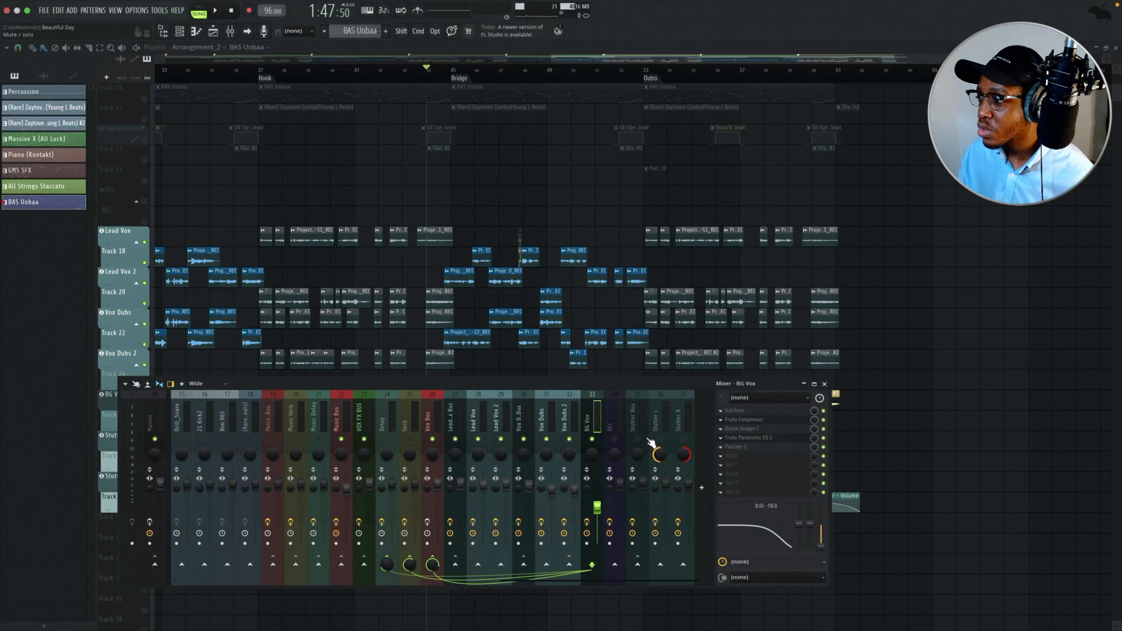
{"action": "left_click_drag", "start_coordinate": [701, 386], "coordinate": [703, 491]}
{"action": "key", "text": "space"}
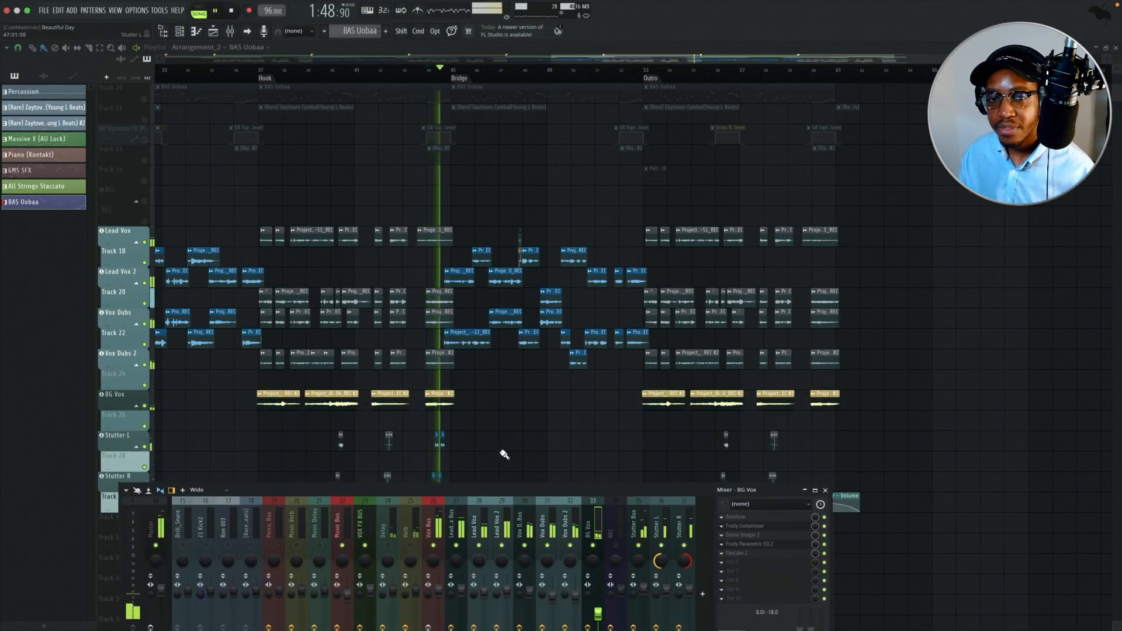
{"action": "scroll", "coordinate": [518, 459], "scroll_direction": "down", "scroll_amount": 3}
{"action": "key", "text": "space"}
Step: Play from bar 43 into the stutter clips before the Bridge with the mixer open below the tracks
{"action": "scroll", "coordinate": [429, 394], "scroll_direction": "up", "scroll_amount": 5}
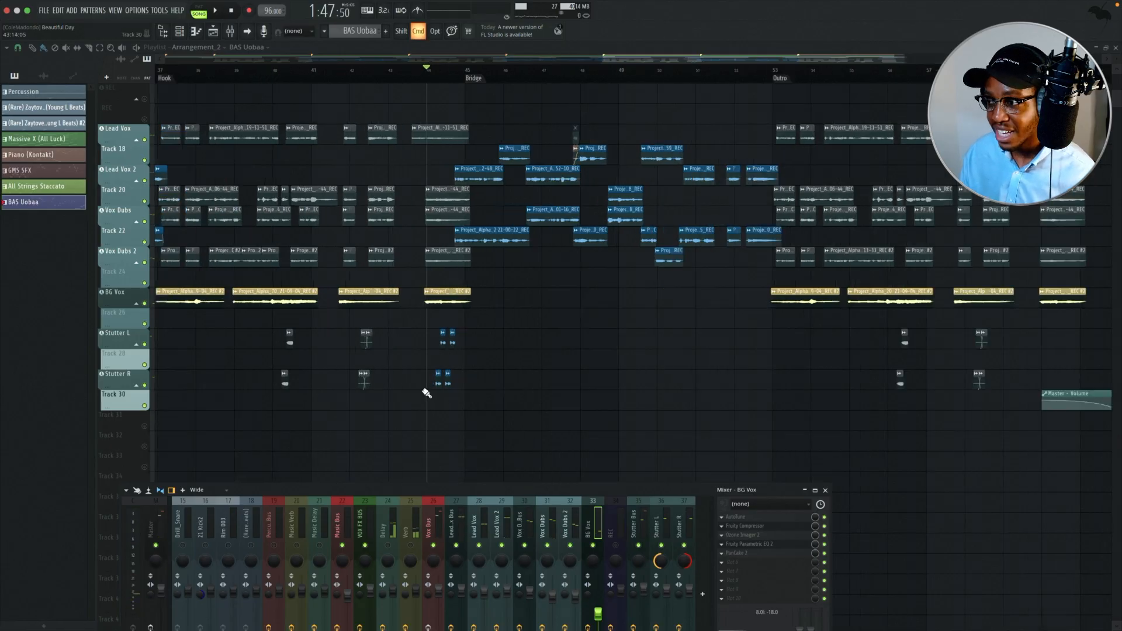
{"action": "left_click", "coordinate": [343, 70]}
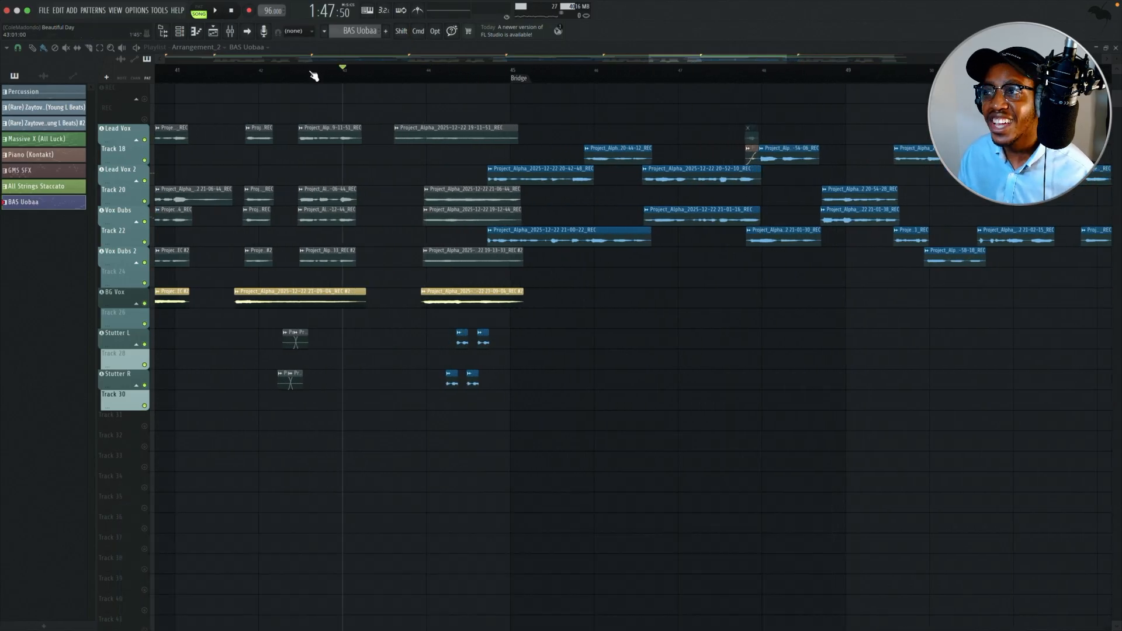
{"action": "left_click", "coordinate": [231, 33]}
{"action": "key", "text": "space"}
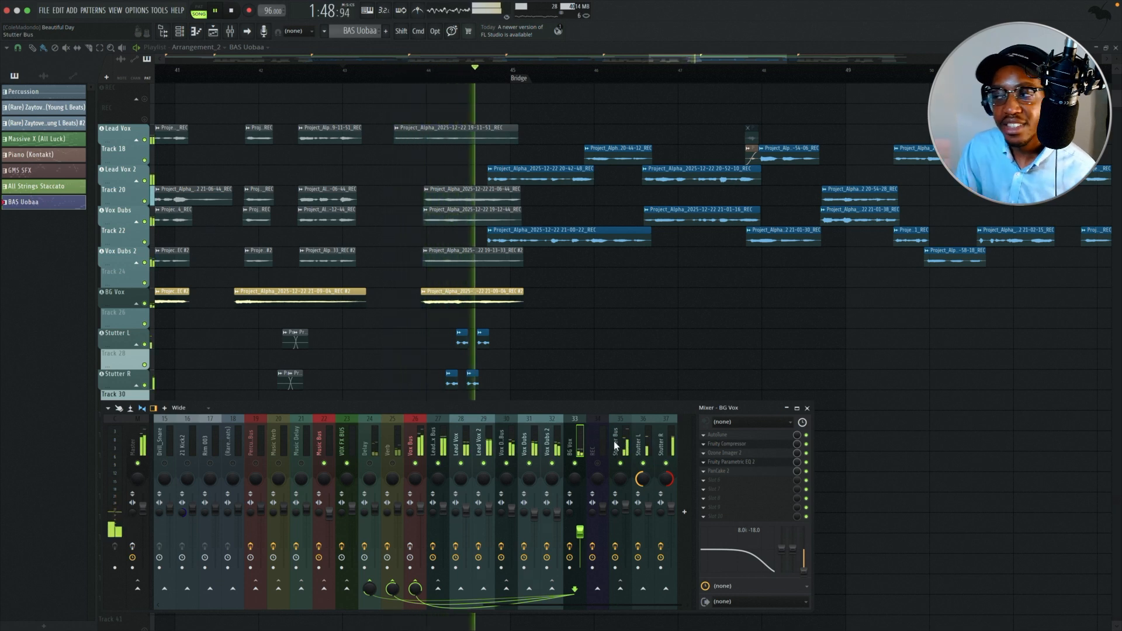
{"action": "key", "text": "space"}
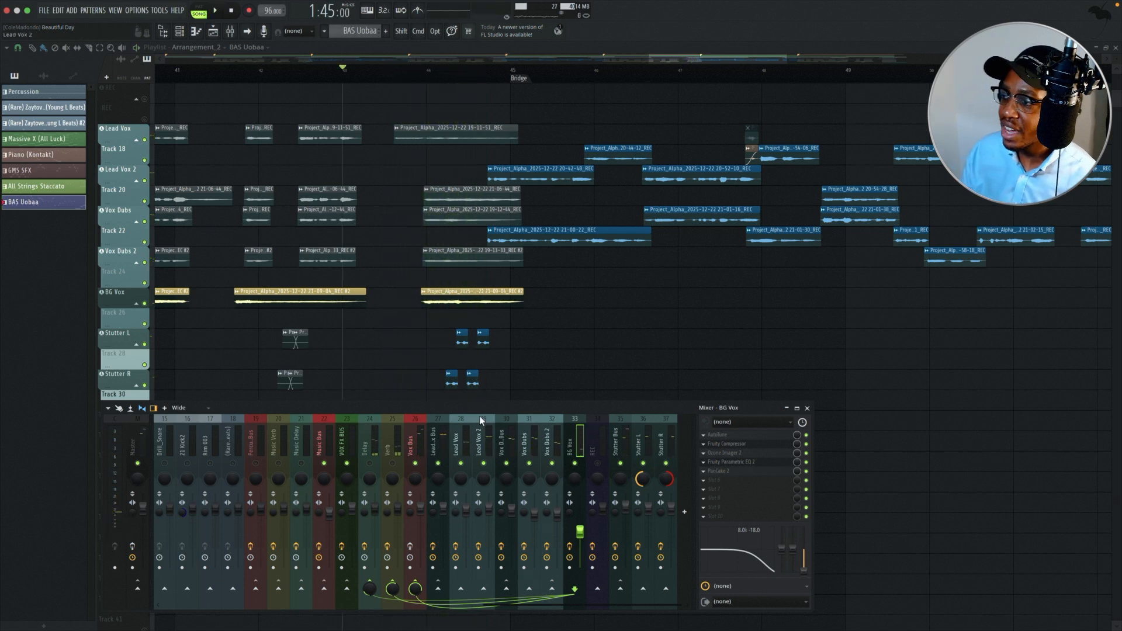
Step: Raise the mixer, open ValhallaVintageVerb on the Verb channel, and play the vocals while viewing its settings before closing it
{"action": "left_click_drag", "start_coordinate": [482, 412], "coordinate": [529, 270]}
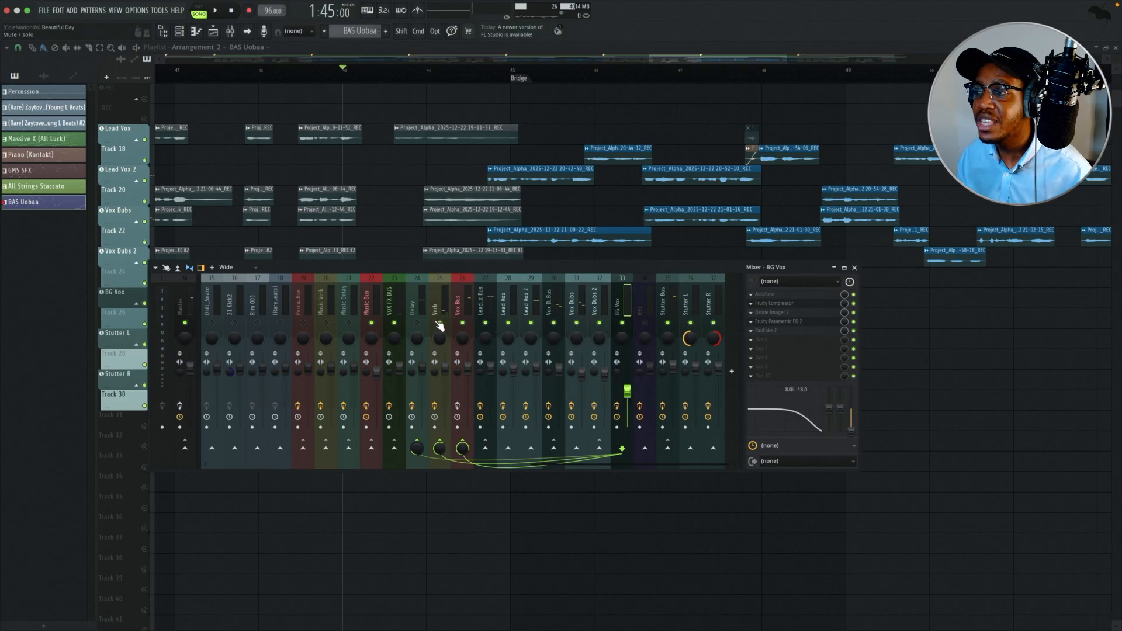
{"action": "left_click", "coordinate": [422, 306]}
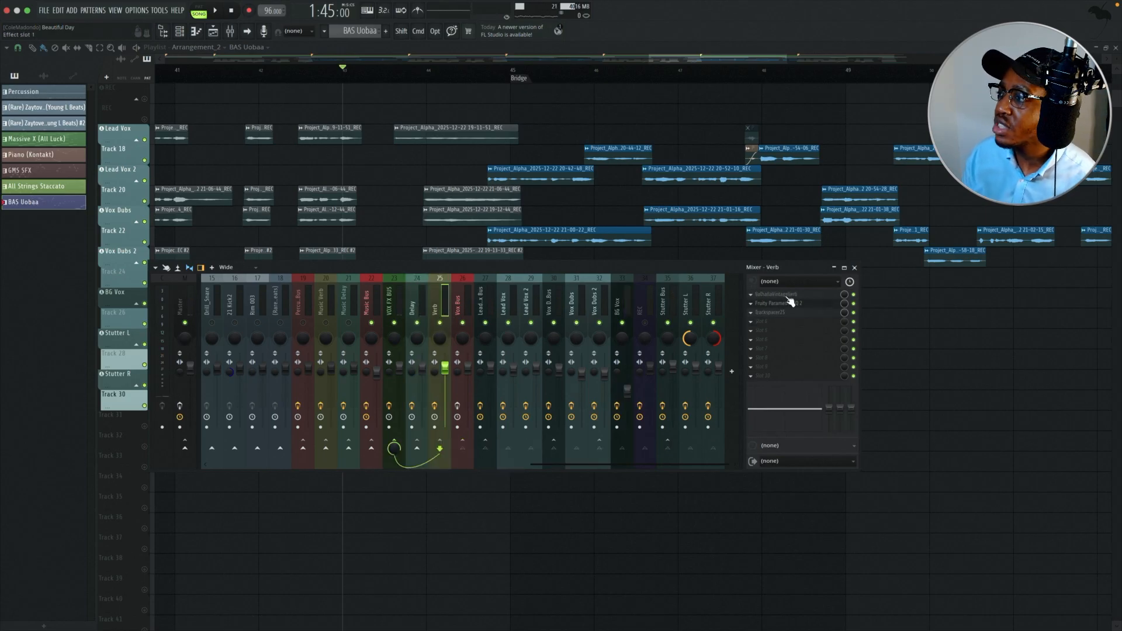
{"action": "left_click", "coordinate": [766, 295]}
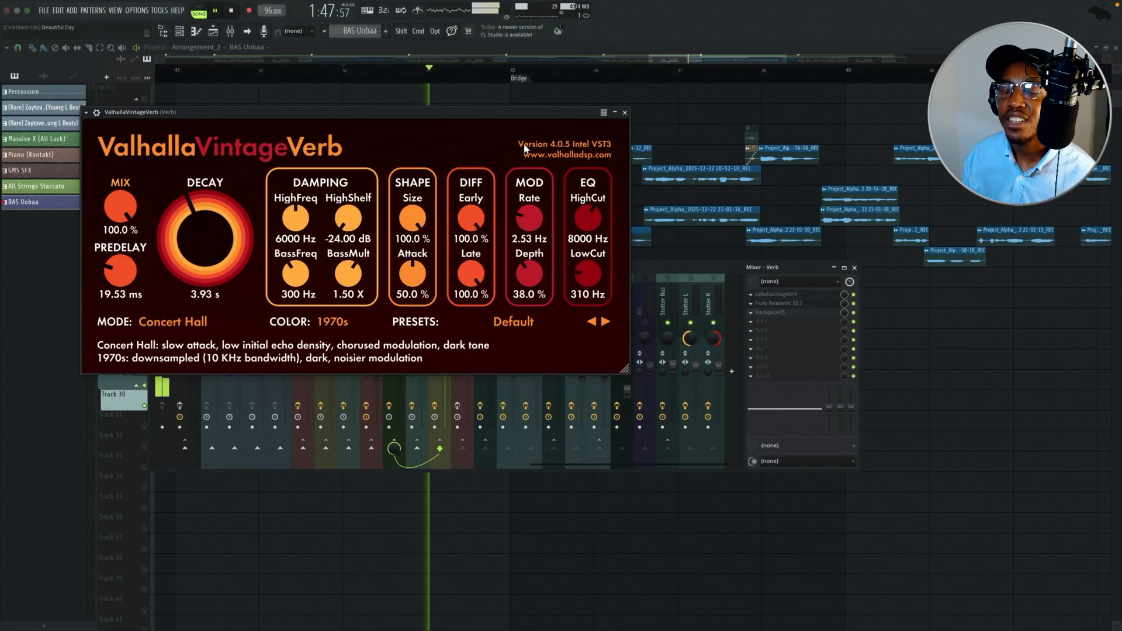
{"action": "left_click_drag", "start_coordinate": [420, 112], "coordinate": [368, 309]}
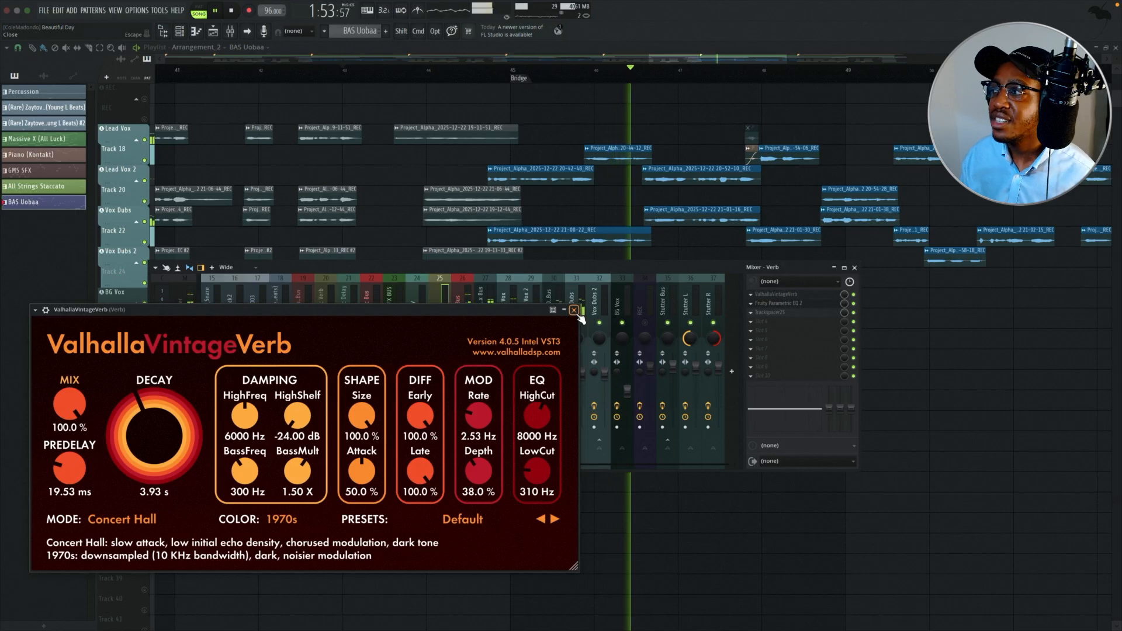
{"action": "left_click", "coordinate": [575, 311]}
{"action": "key", "text": "space"}
Step: Open Fruity Parametric EQ 2 on the Verb channel, play the vocals to watch its curve, and close it
{"action": "left_click", "coordinate": [772, 303]}
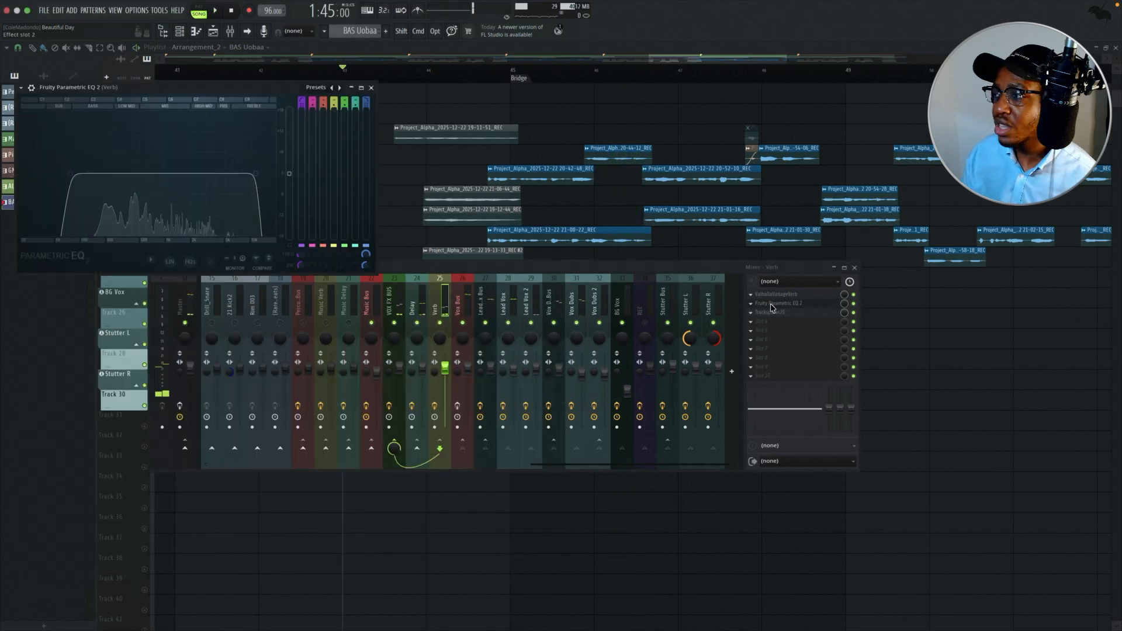
{"action": "key", "text": "space"}
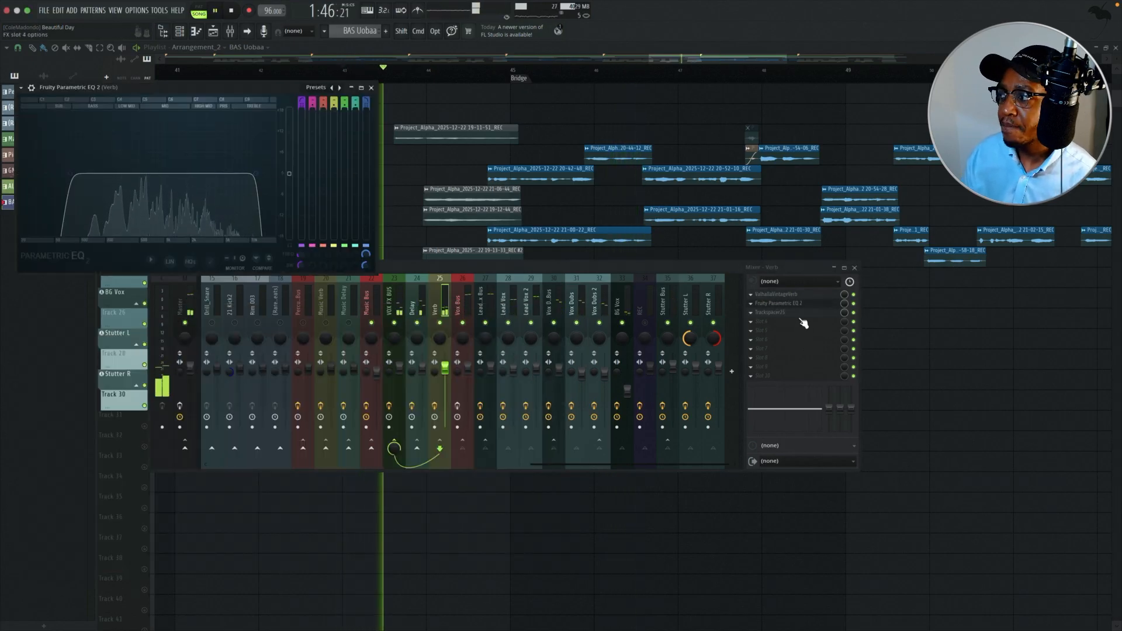
{"action": "left_click", "coordinate": [371, 88]}
{"action": "key", "text": "space"}
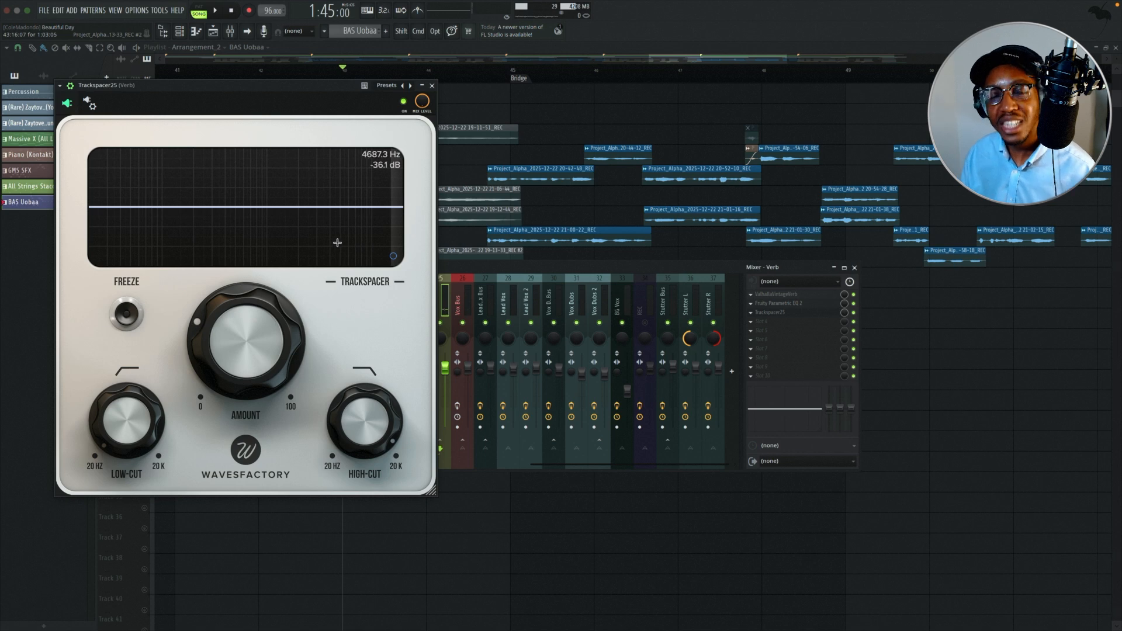
Step: Play the vocals with Verb's Trackspacer open to watch its ducking, close the plugin, and stop playback
{"action": "key", "text": "space"}
{"action": "key", "text": "space"}
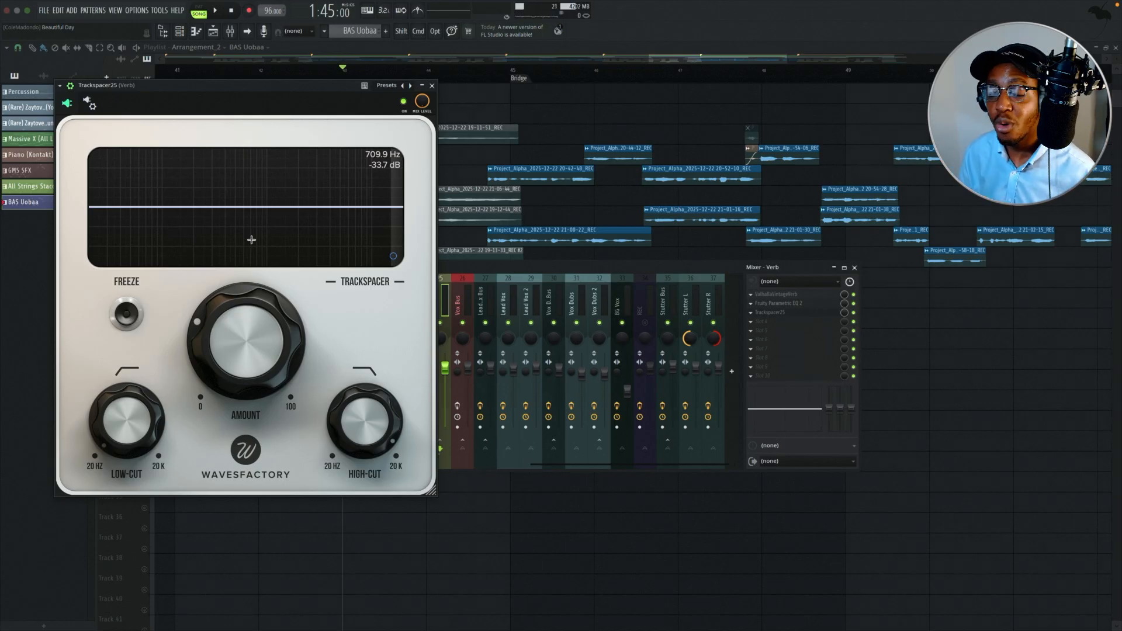
{"action": "key", "text": "space"}
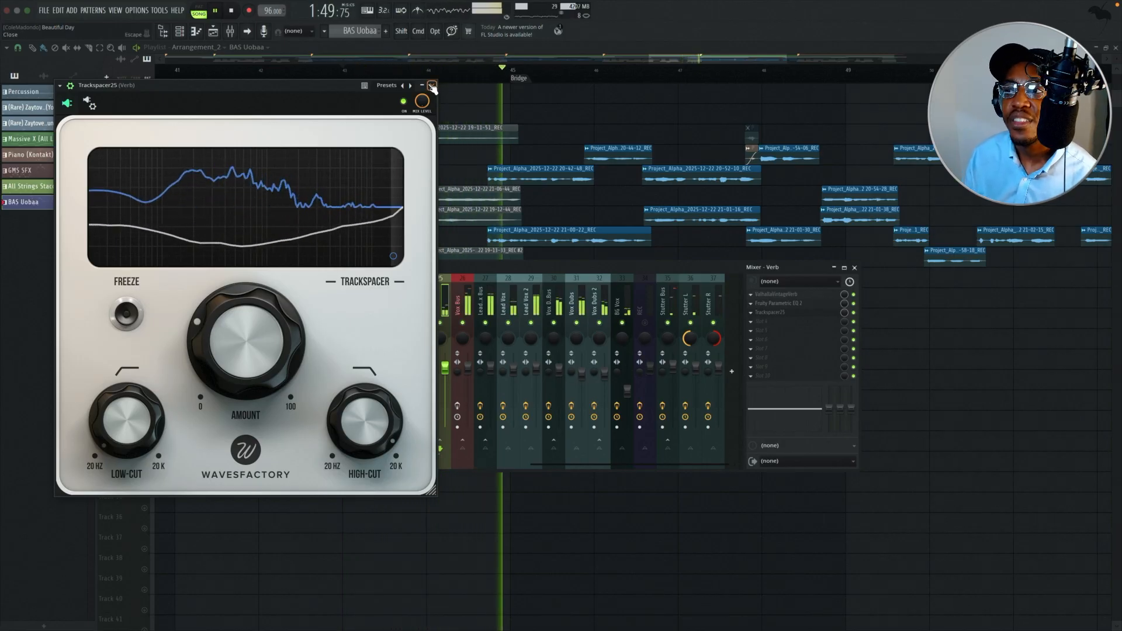
{"action": "left_click", "coordinate": [432, 86]}
{"action": "key", "text": "space"}
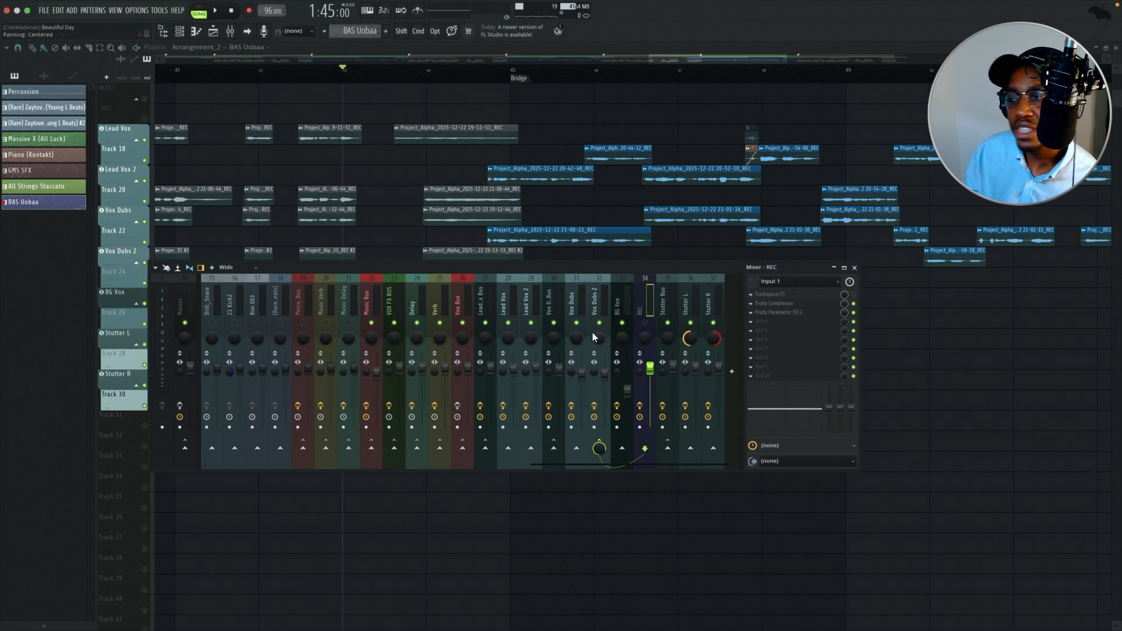
Step: Bring the playlist forward, unsolo the vocals so all tracks are active, and play from bar 43
{"action": "scroll", "coordinate": [526, 310], "scroll_direction": "left", "scroll_amount": 1}
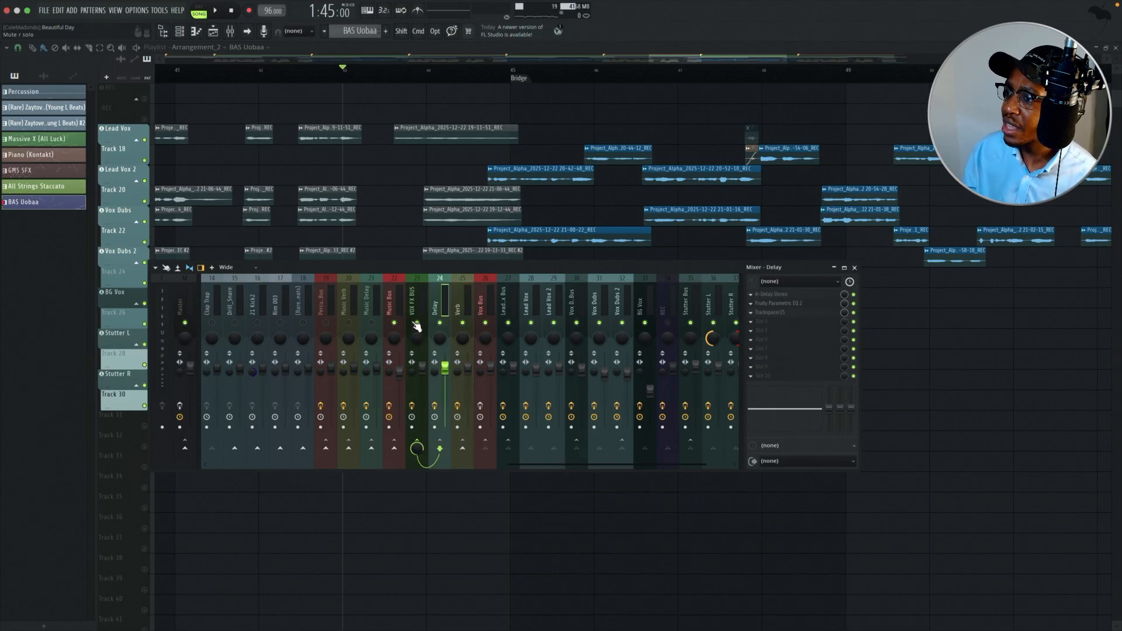
{"action": "left_click_drag", "start_coordinate": [521, 466], "coordinate": [221, 456]}
{"action": "left_click", "coordinate": [374, 71]}
{"action": "scroll", "coordinate": [352, 122], "scroll_direction": "left", "scroll_amount": 2}
{"action": "scroll", "coordinate": [327, 187], "scroll_direction": "up", "scroll_amount": 6}
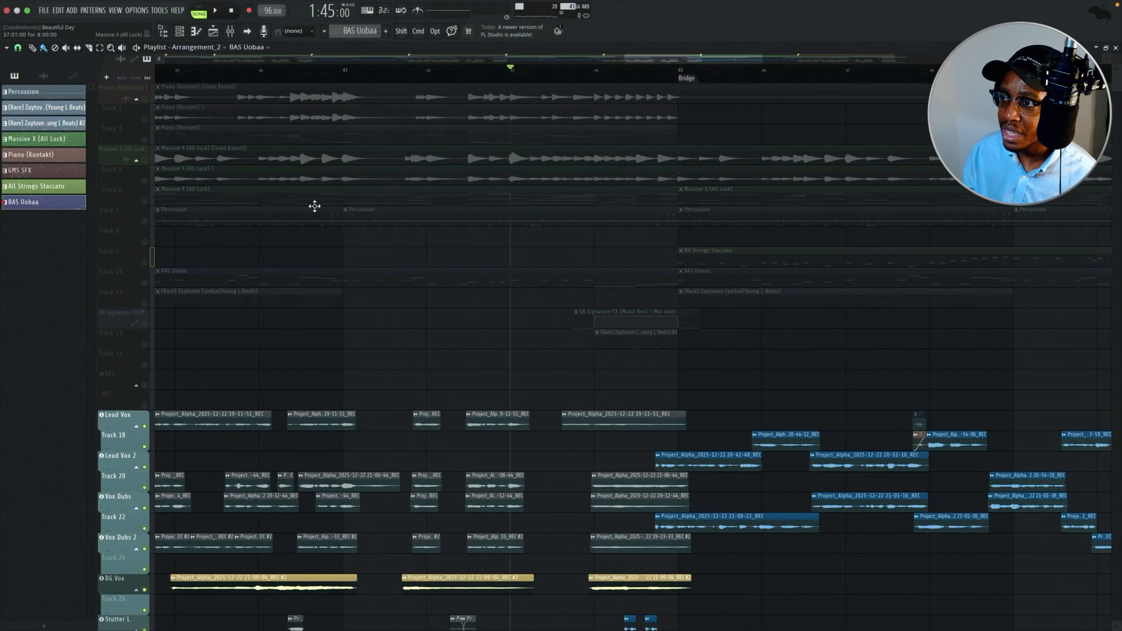
{"action": "right_click", "coordinate": [145, 305]}
{"action": "right_click", "coordinate": [145, 305]}
{"action": "key", "text": "space"}
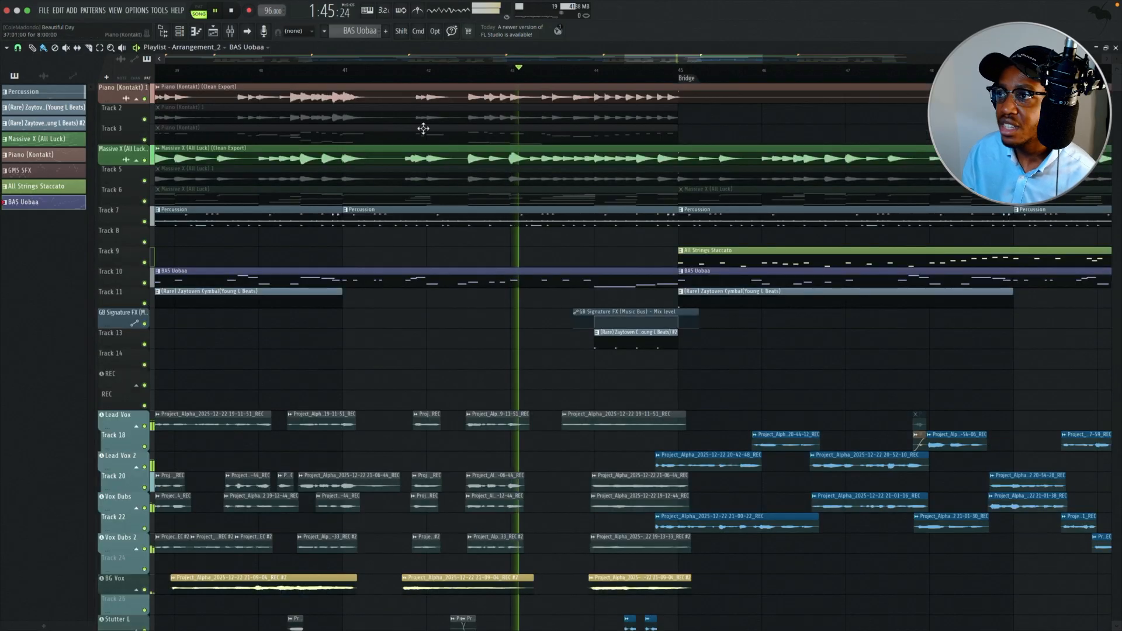
Step: Show the full arrangement from Intro to Outro while the song plays into the Bridge, and stop playback
{"action": "left_click_drag", "start_coordinate": [762, 59], "coordinate": [1111, 60]}
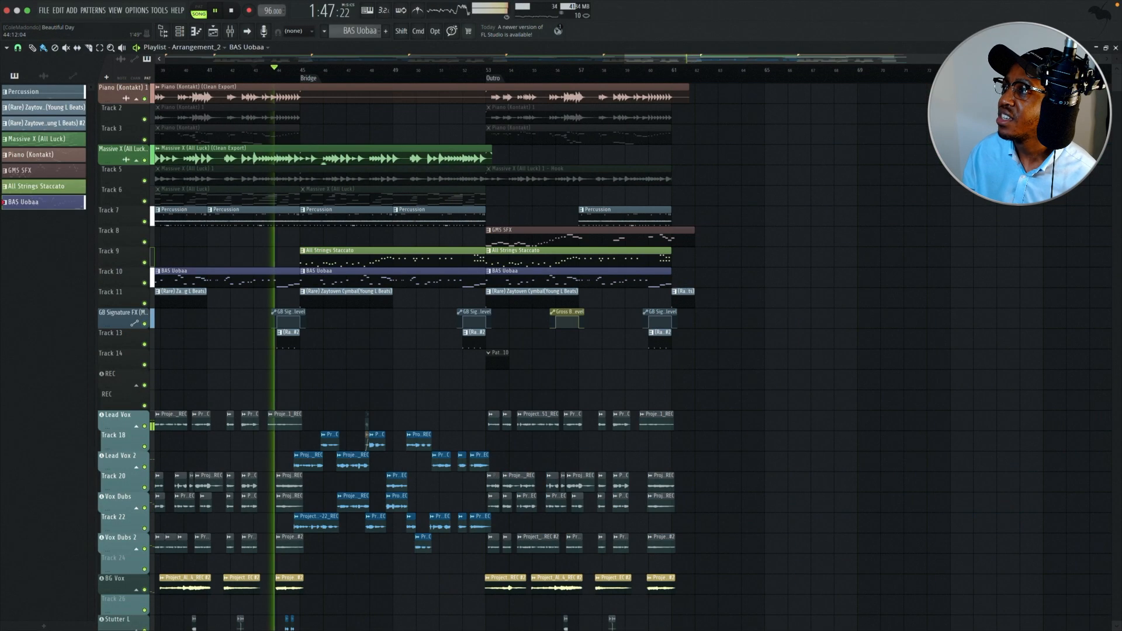
{"action": "left_click_drag", "start_coordinate": [627, 57], "coordinate": [164, 60]}
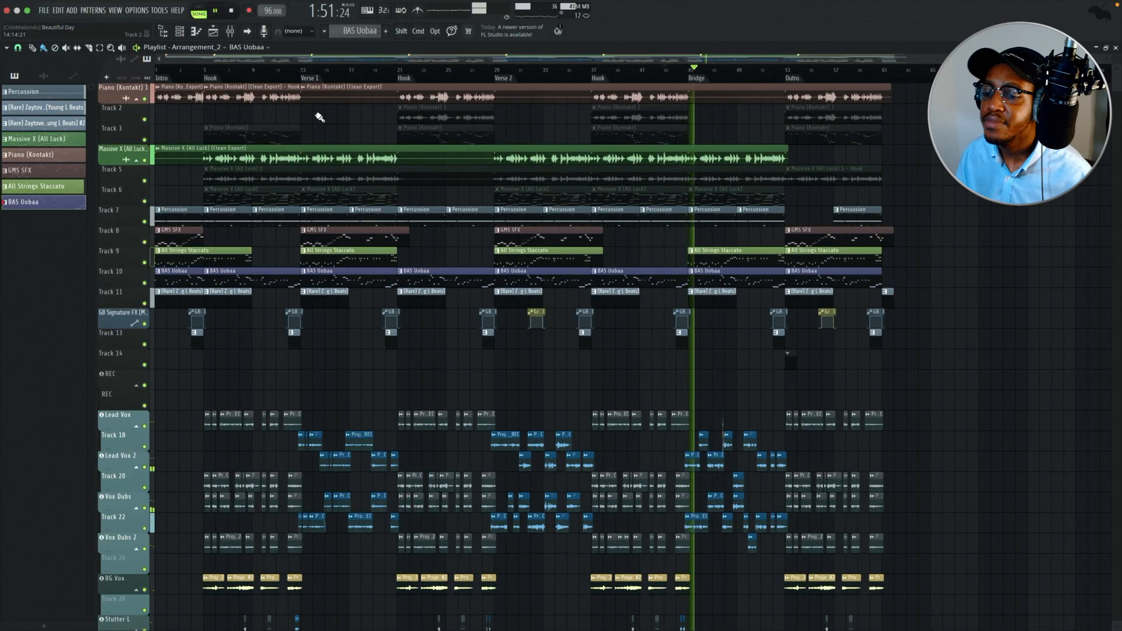
{"action": "key", "text": "space"}
Step: Reopen the mixer, select the Master channel, and play the song with its SSLComp Stereo compressor open
{"action": "left_click", "coordinate": [230, 32]}
{"action": "left_click", "coordinate": [272, 306]}
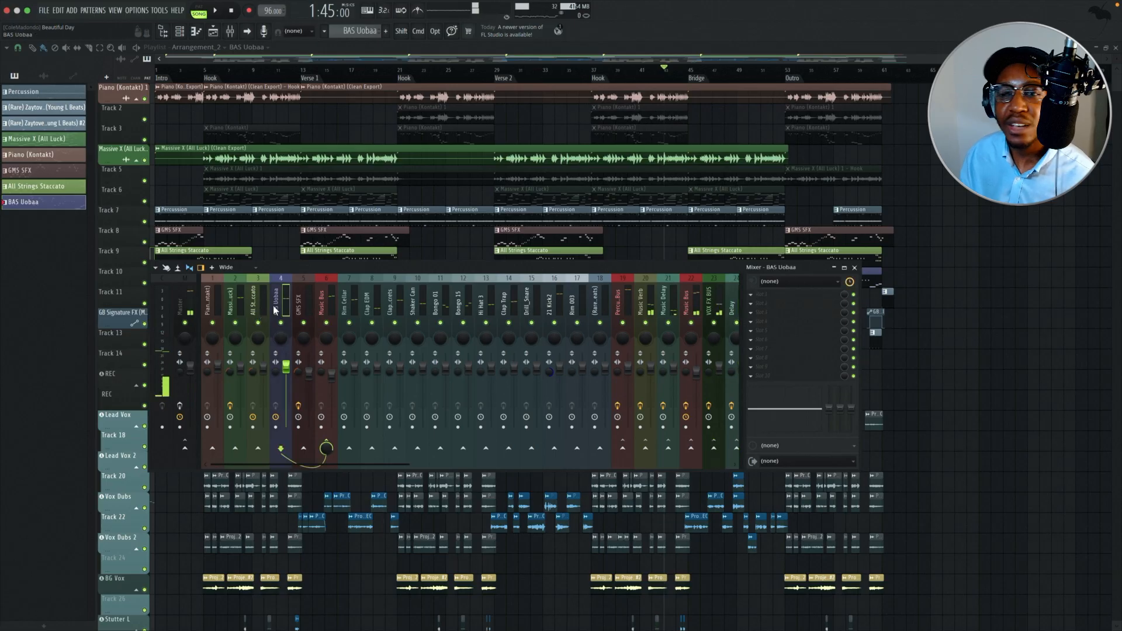
{"action": "left_click", "coordinate": [179, 301]}
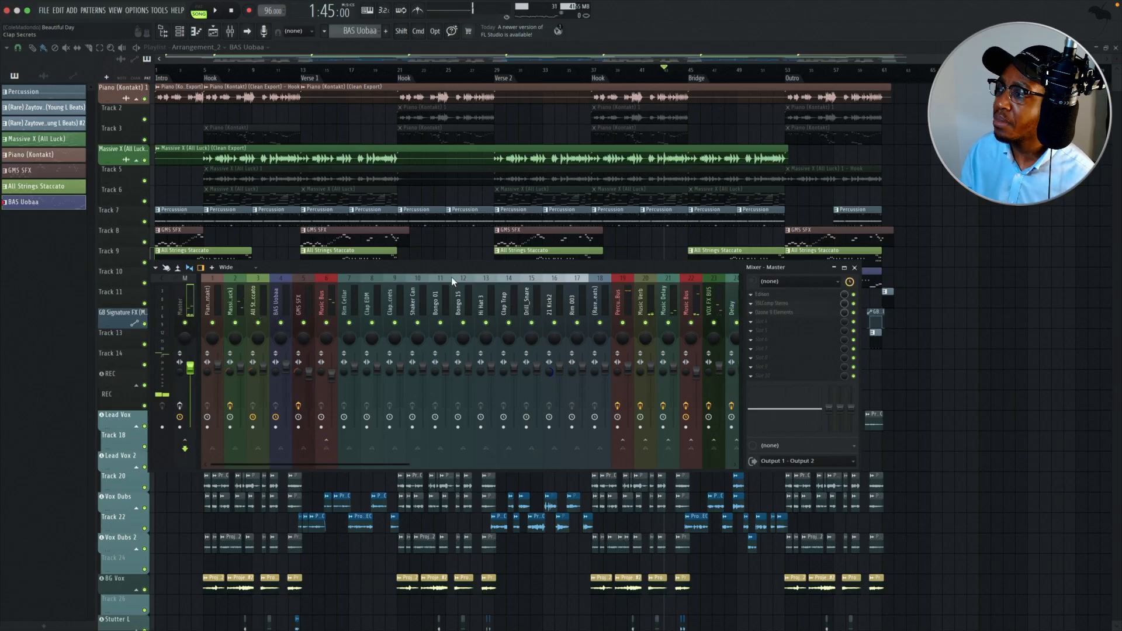
{"action": "left_click", "coordinate": [792, 305]}
{"action": "left_click_drag", "start_coordinate": [243, 361], "coordinate": [229, 117]}
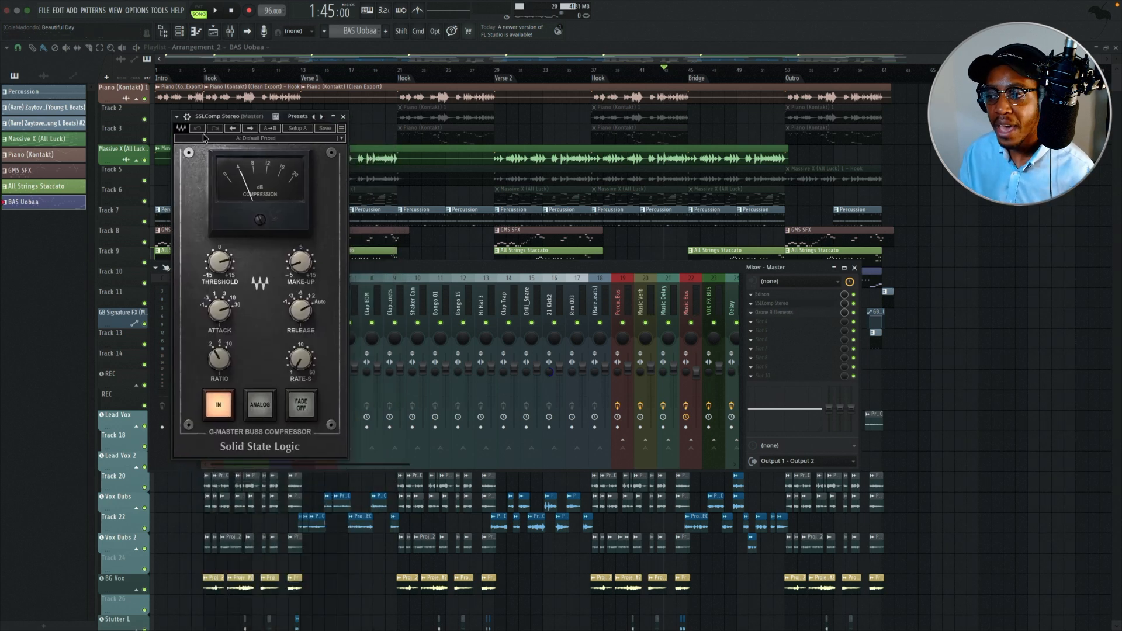
{"action": "key", "text": "space"}
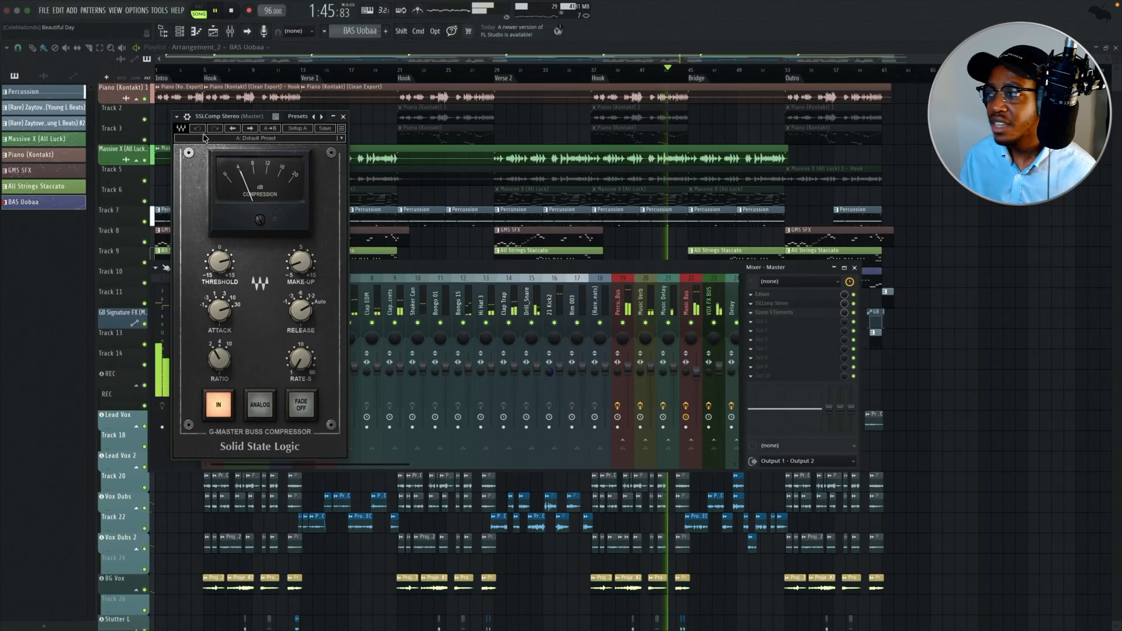
{"action": "left_click_drag", "start_coordinate": [227, 122], "coordinate": [382, 93]}
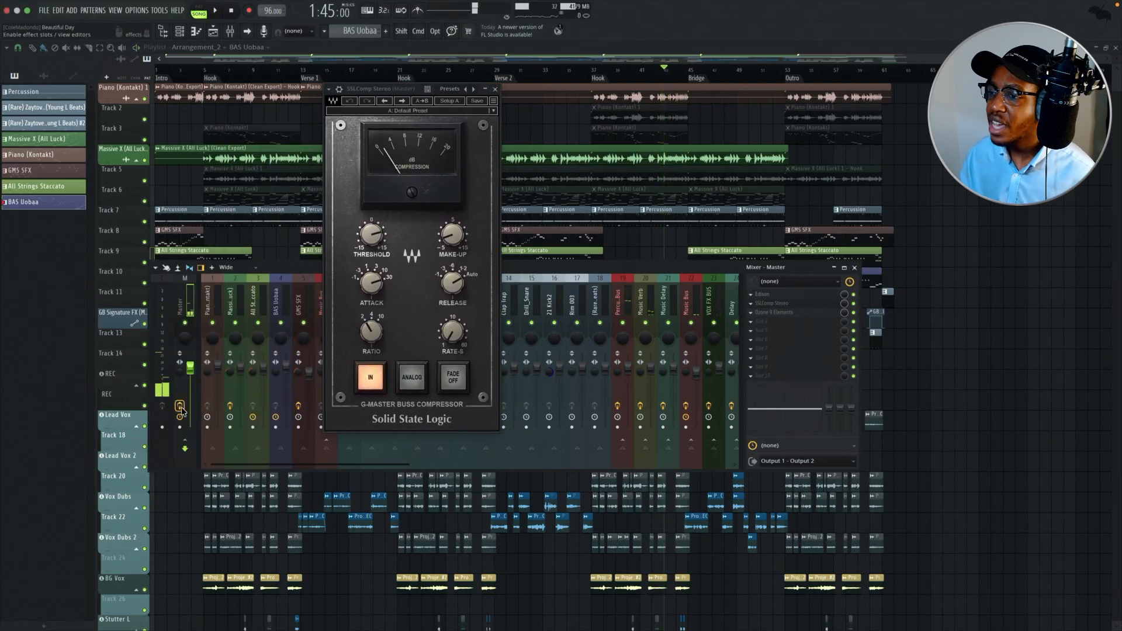
Step: Switch off Ozone 9 Elements on the Master and play the end of the Hook without it
{"action": "left_click", "coordinate": [856, 314]}
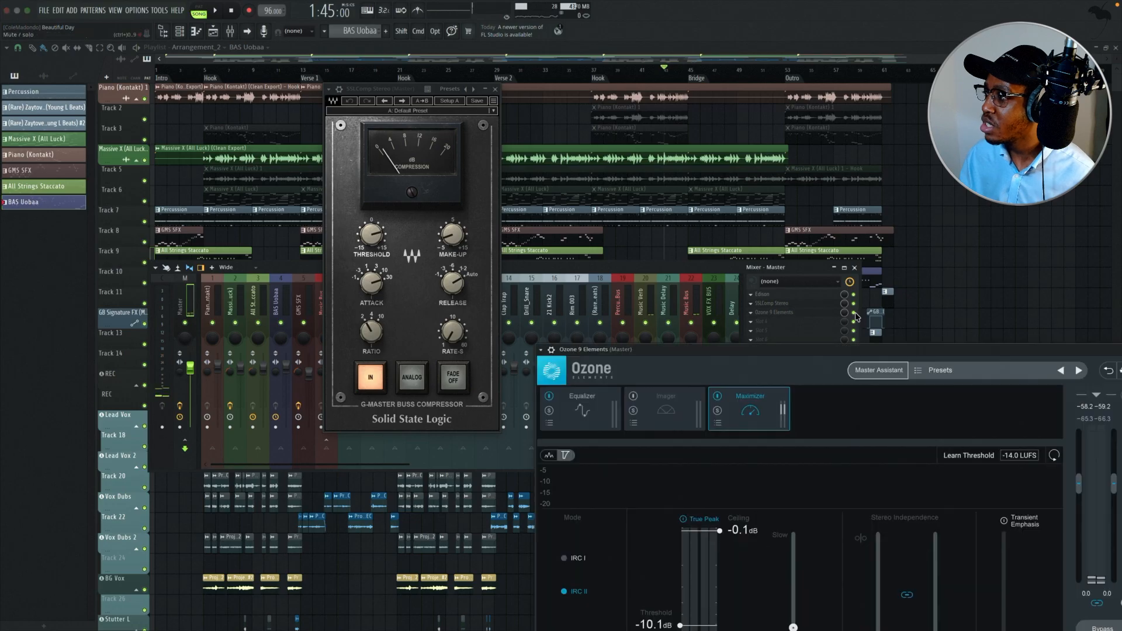
{"action": "key", "text": "space"}
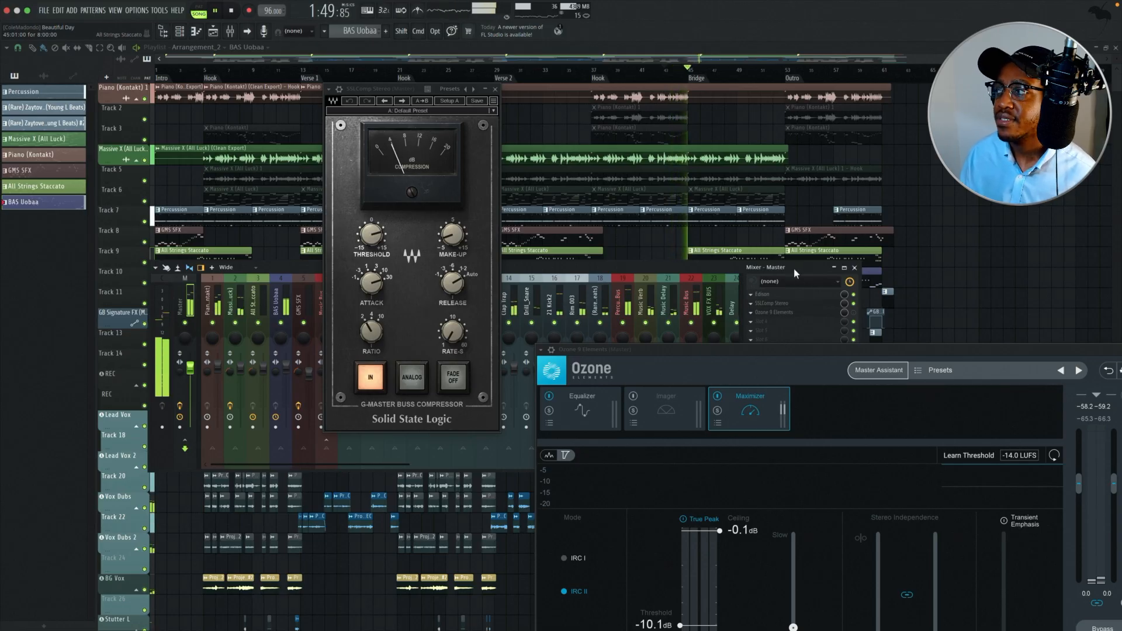
{"action": "key", "text": "space"}
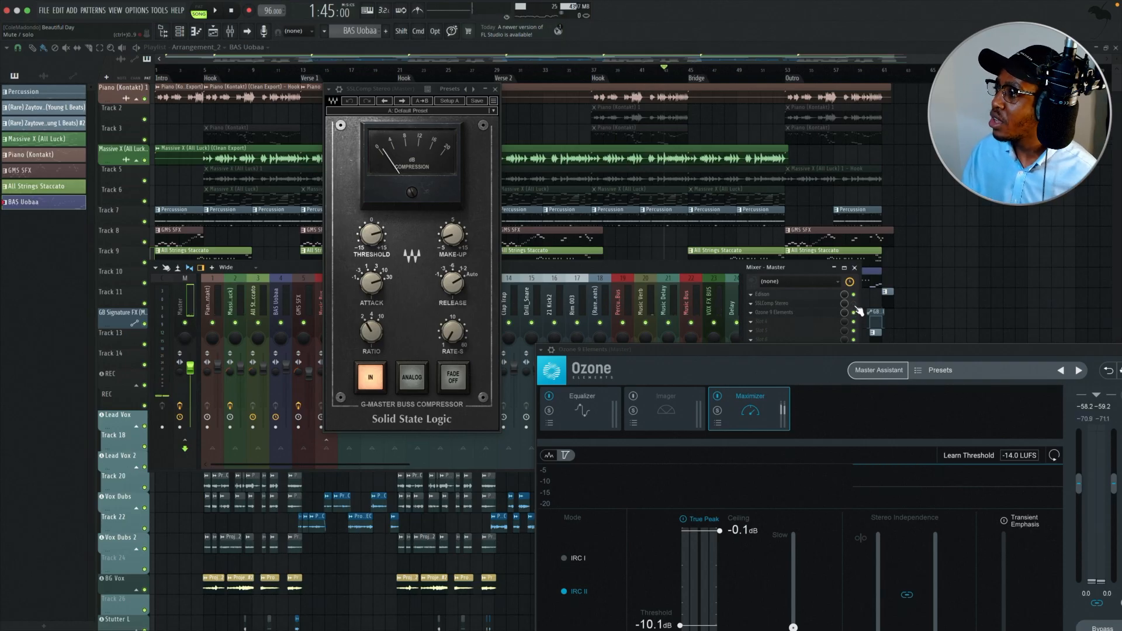
Step: Move Ozone 9 Elements fully into view and play the song while viewing its Equalizer and Maximizer modules
{"action": "left_click_drag", "start_coordinate": [843, 349], "coordinate": [431, 168]}
{"action": "key", "text": "space"}
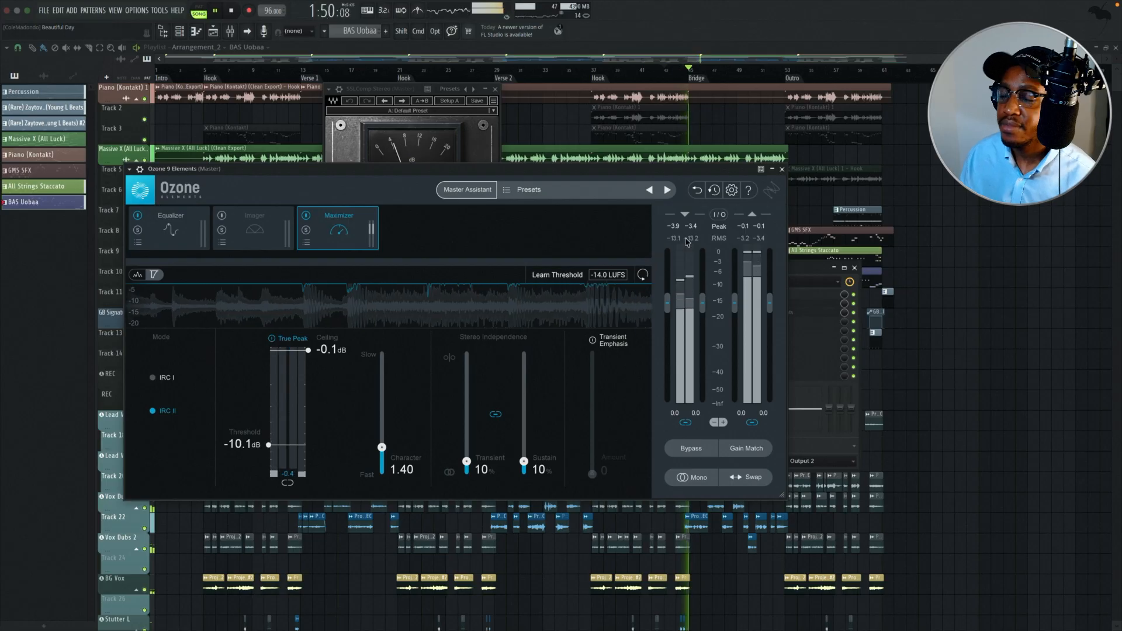
{"action": "left_click", "coordinate": [170, 230]}
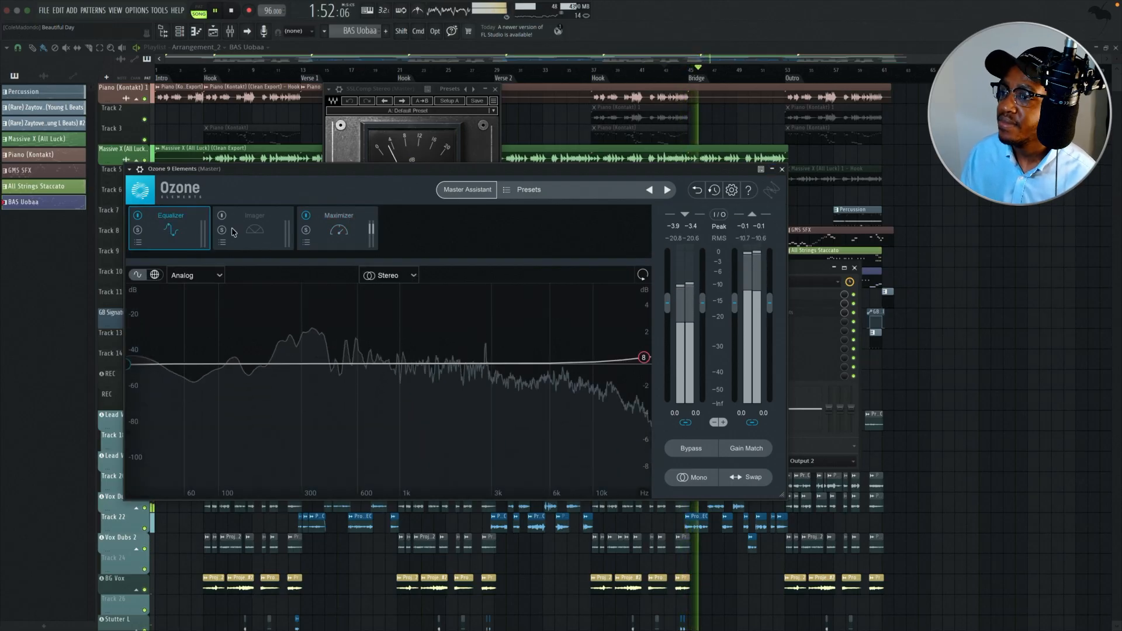
{"action": "left_click", "coordinate": [339, 230]}
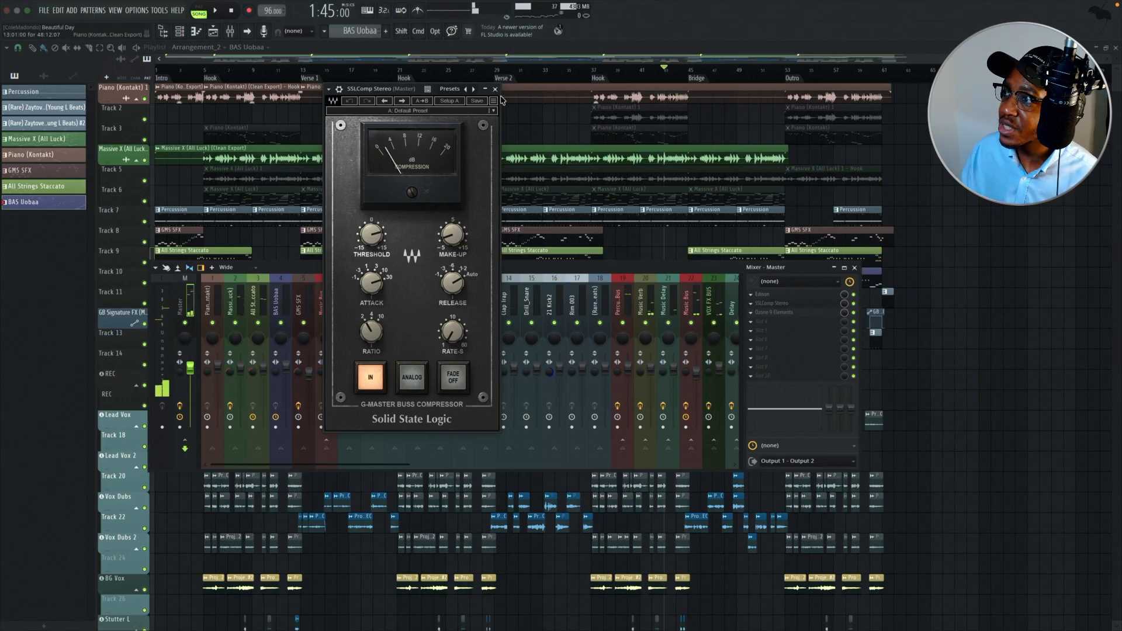
Step: Close SSLComp Stereo, select the Music Bus on channel 22, and view its GB Signature FX before closing it
{"action": "left_click", "coordinate": [495, 89]}
{"action": "left_click", "coordinate": [327, 306]}
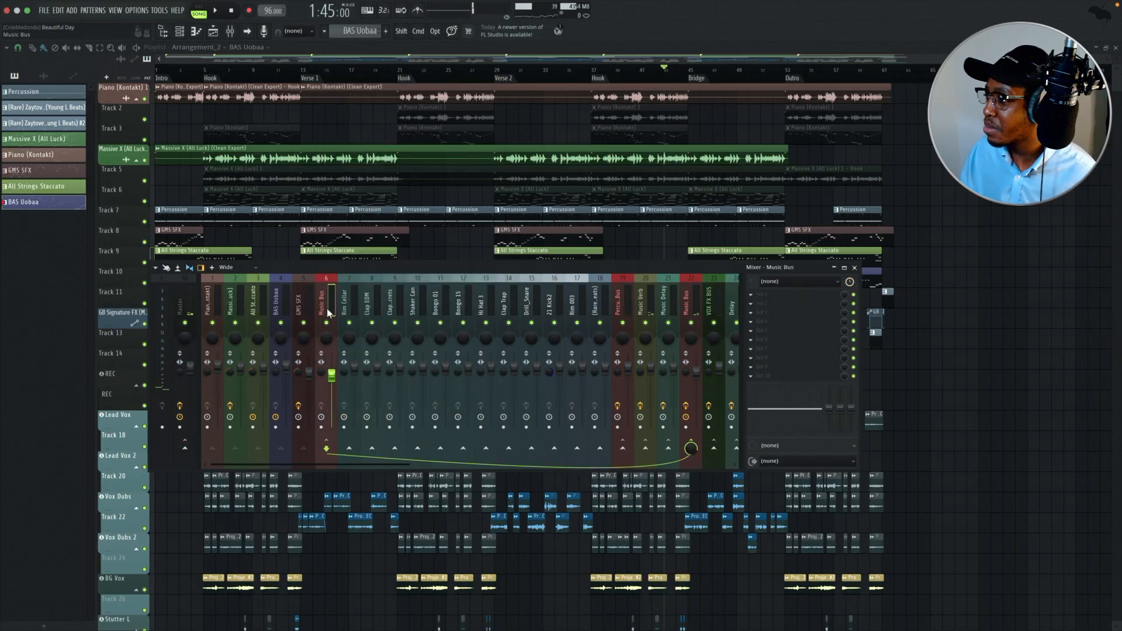
{"action": "left_click", "coordinate": [306, 308]}
{"action": "left_click", "coordinate": [696, 299]}
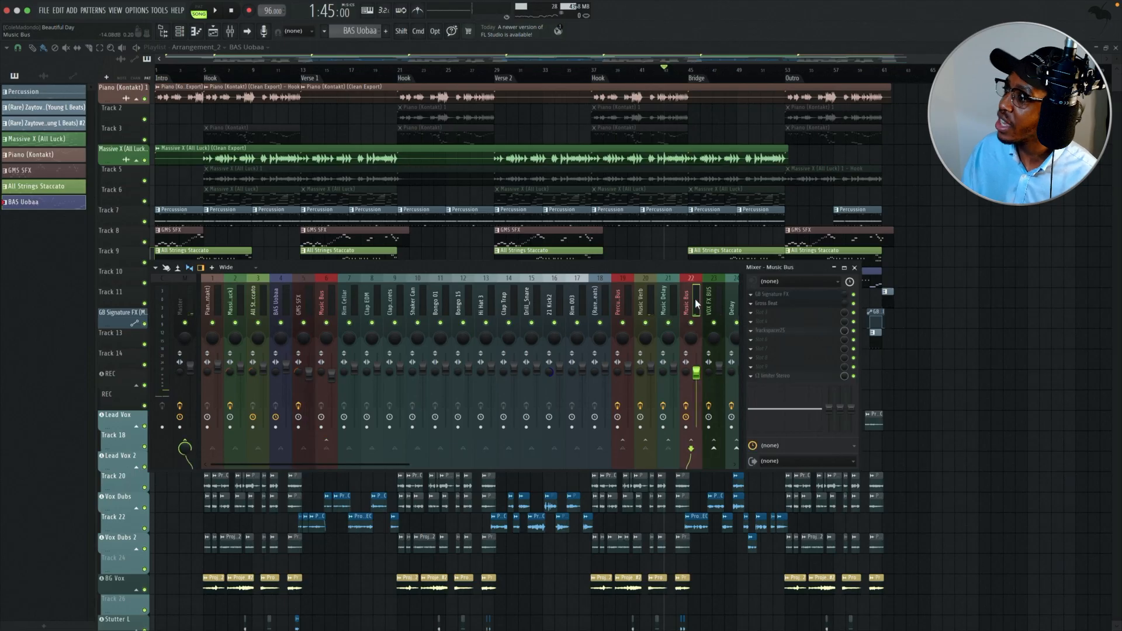
{"action": "left_click", "coordinate": [770, 295]}
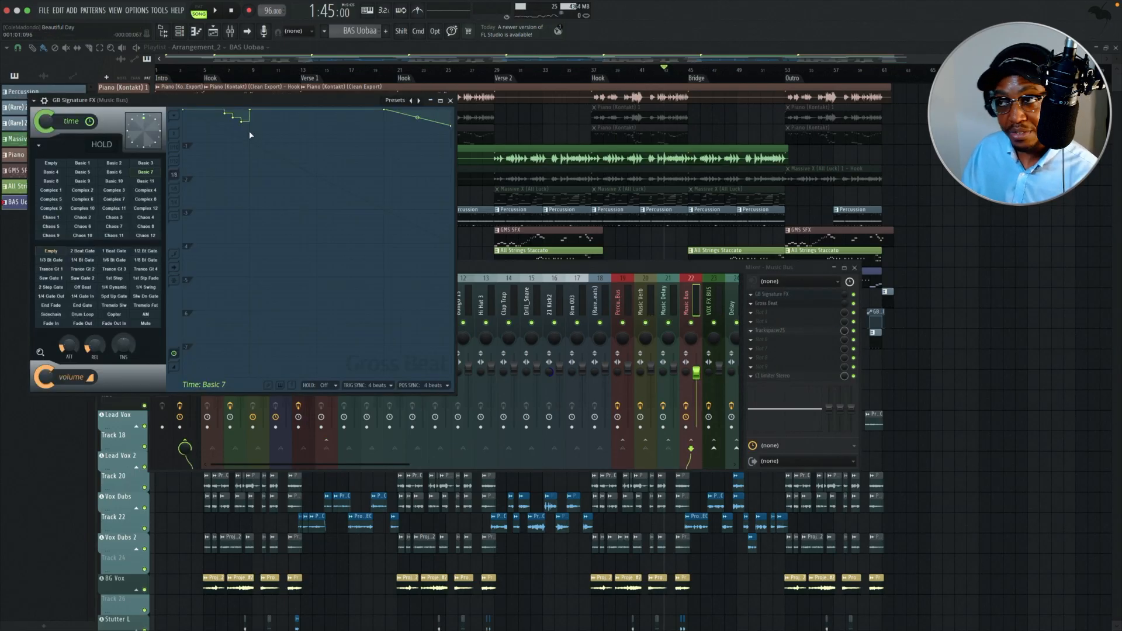
{"action": "left_click", "coordinate": [451, 101]}
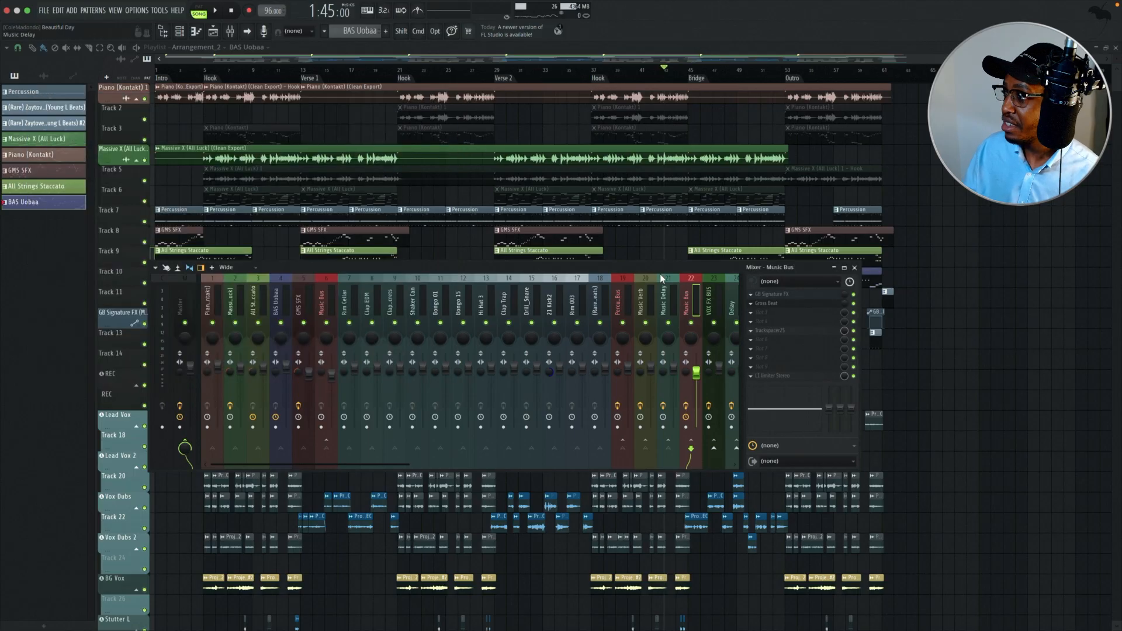
Step: View Gross Beat on the Music Bus, return to the playlist, and play Verse 2 around the Gross Beat automation clip
{"action": "left_click", "coordinate": [794, 303]}
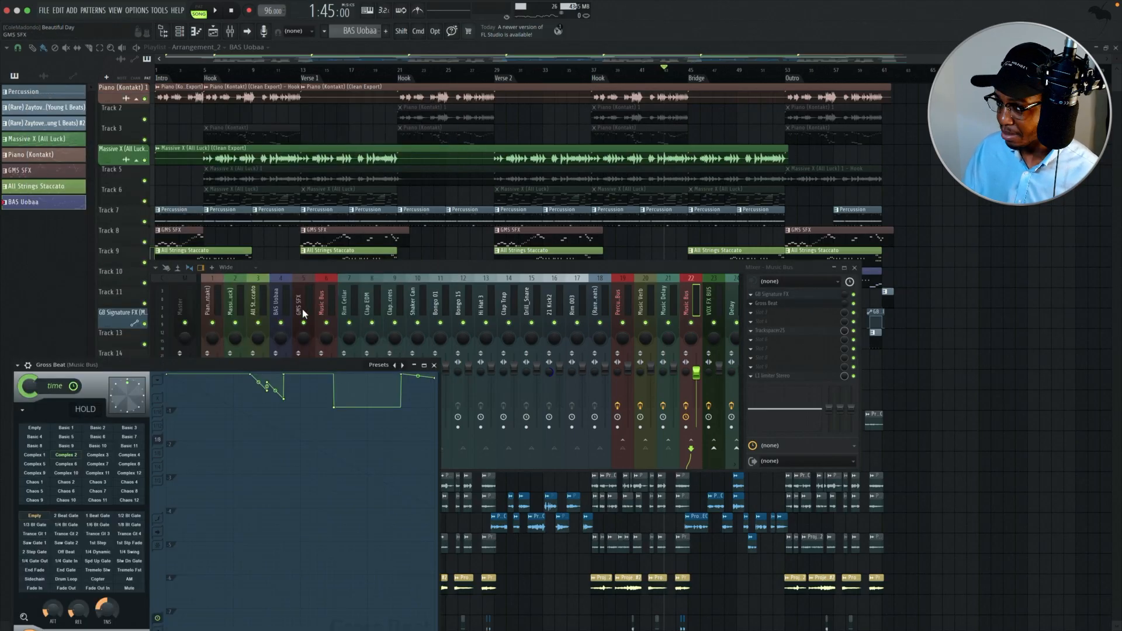
{"action": "left_click", "coordinate": [340, 50]}
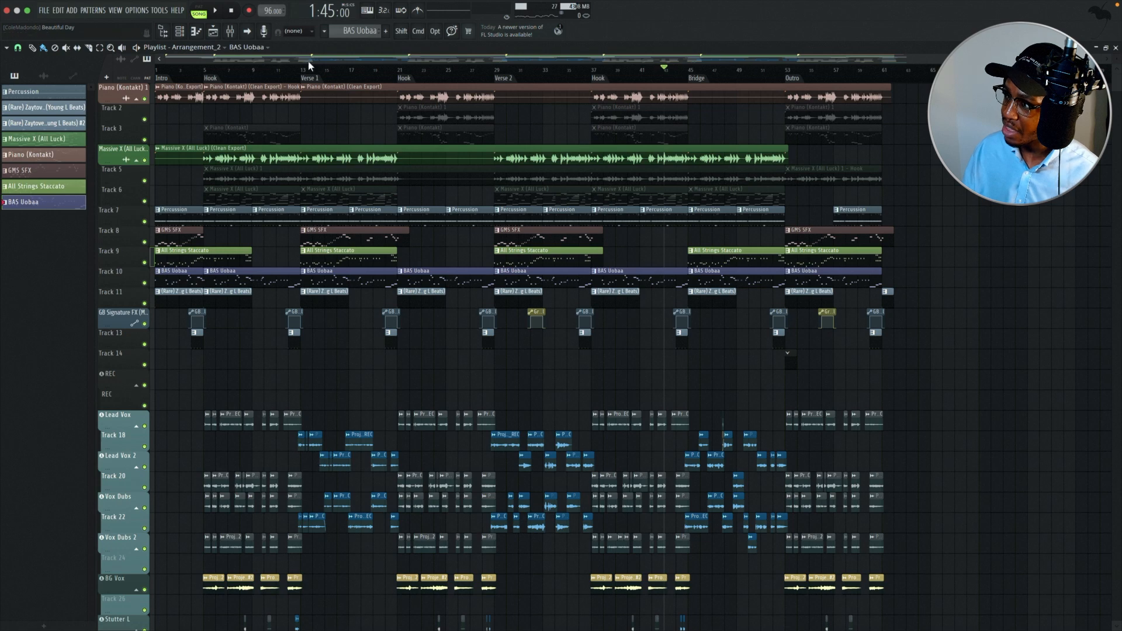
{"action": "left_click", "coordinate": [531, 68]}
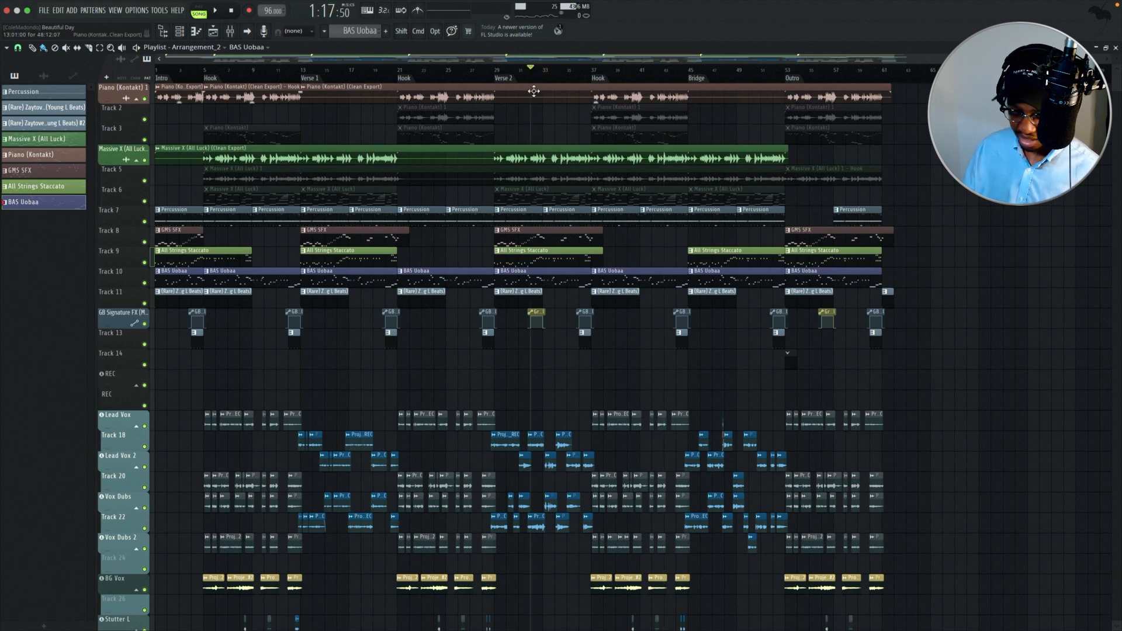
{"action": "key", "text": "space"}
{"action": "scroll", "coordinate": [540, 376], "scroll_direction": "up", "scroll_amount": 3}
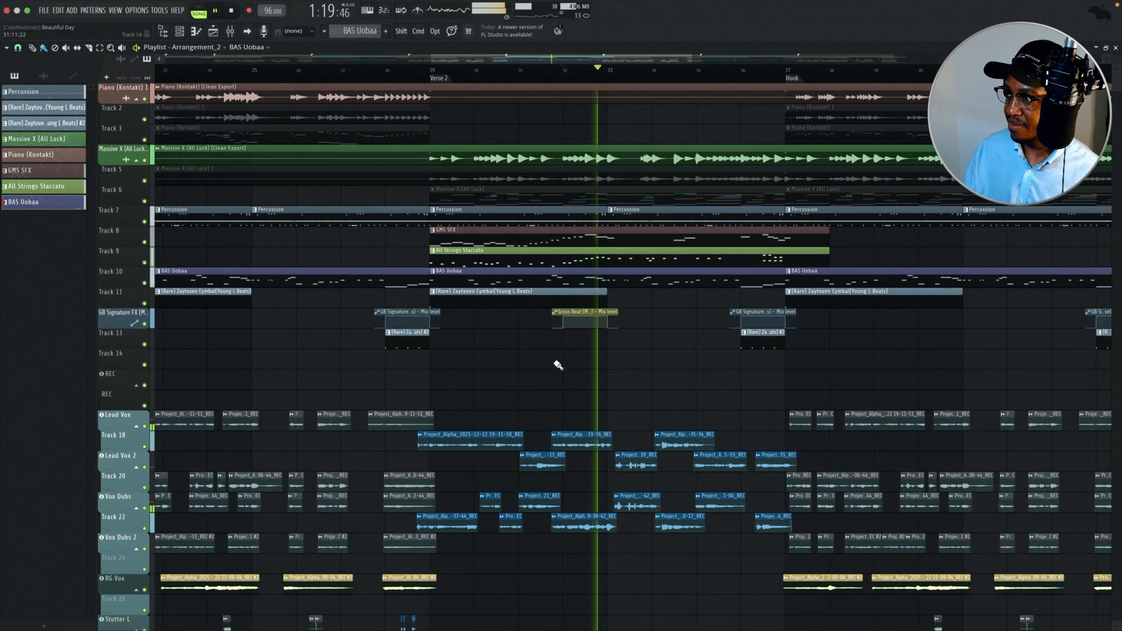
{"action": "left_click", "coordinate": [519, 73]}
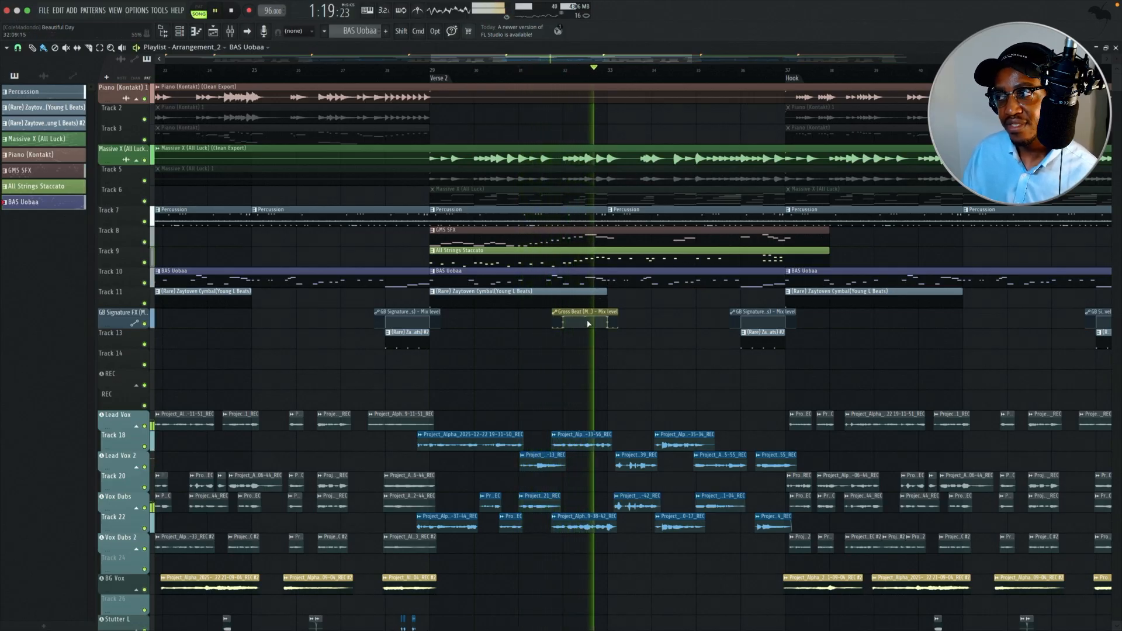
Step: Stop playback and view the Music Bus effect slots in the mixer before closing it
{"action": "key", "text": "space"}
{"action": "left_click", "coordinate": [230, 30]}
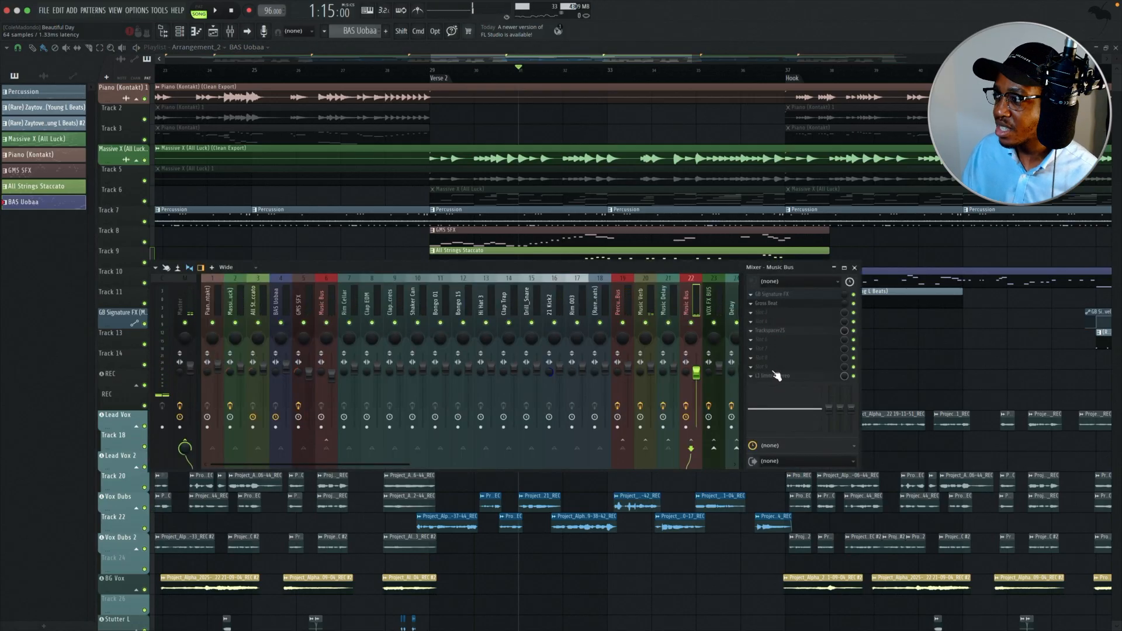
{"action": "left_click", "coordinate": [854, 267]}
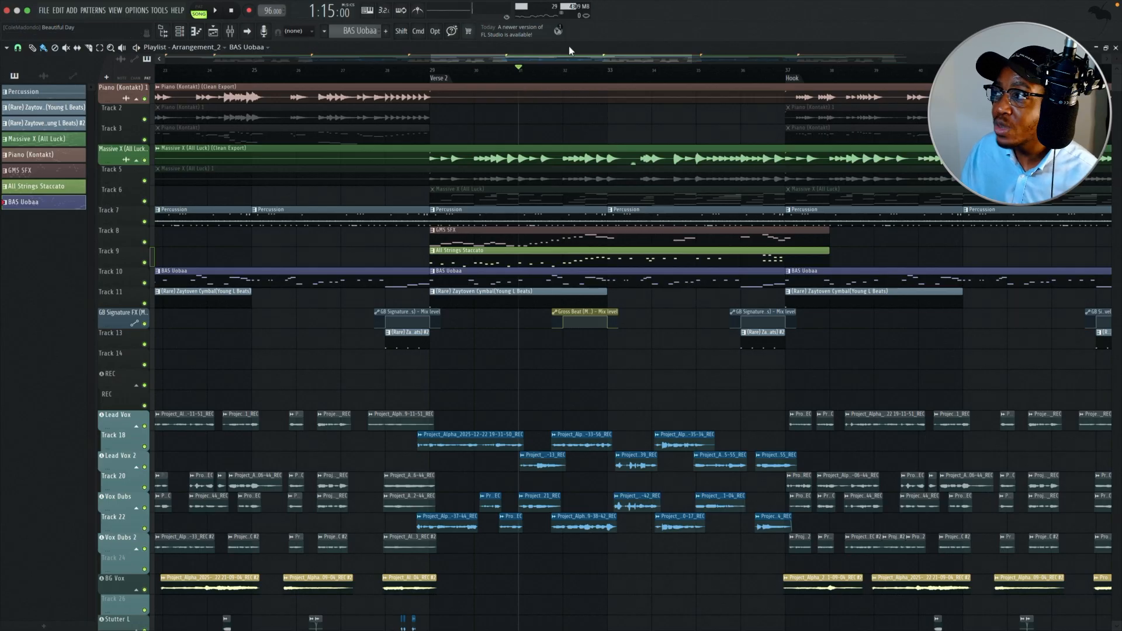
Step: Show the song's whole arrangement in the playlist, from the Intro to the Outro
{"action": "scroll", "coordinate": [896, 63], "scroll_direction": "right", "scroll_amount": 2}
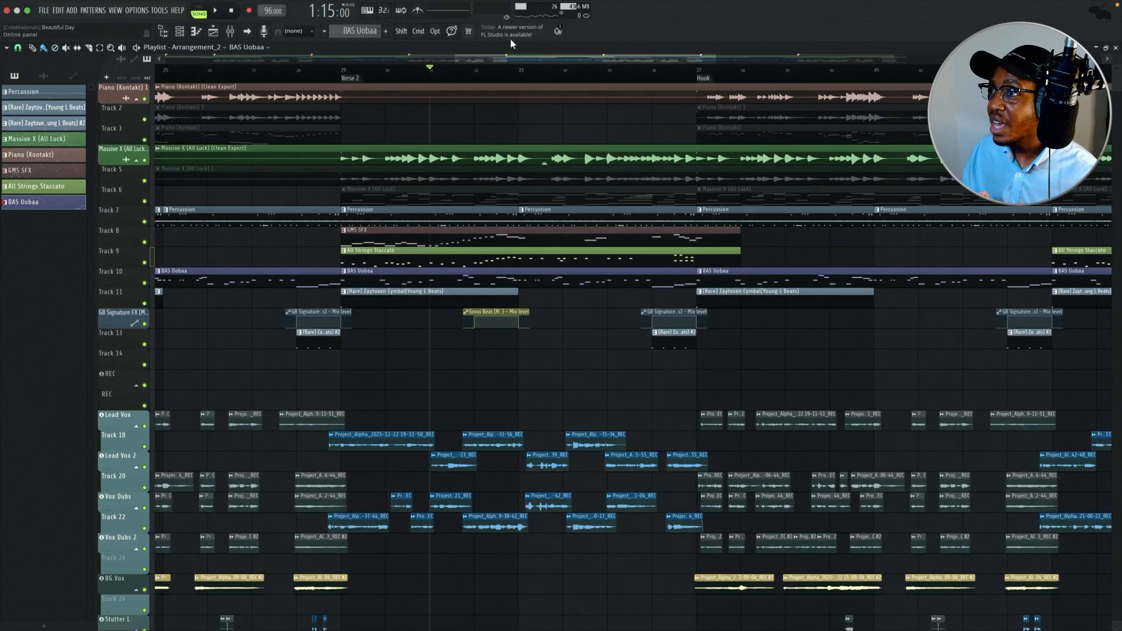
{"action": "left_click_drag", "start_coordinate": [453, 57], "coordinate": [3, 16]}
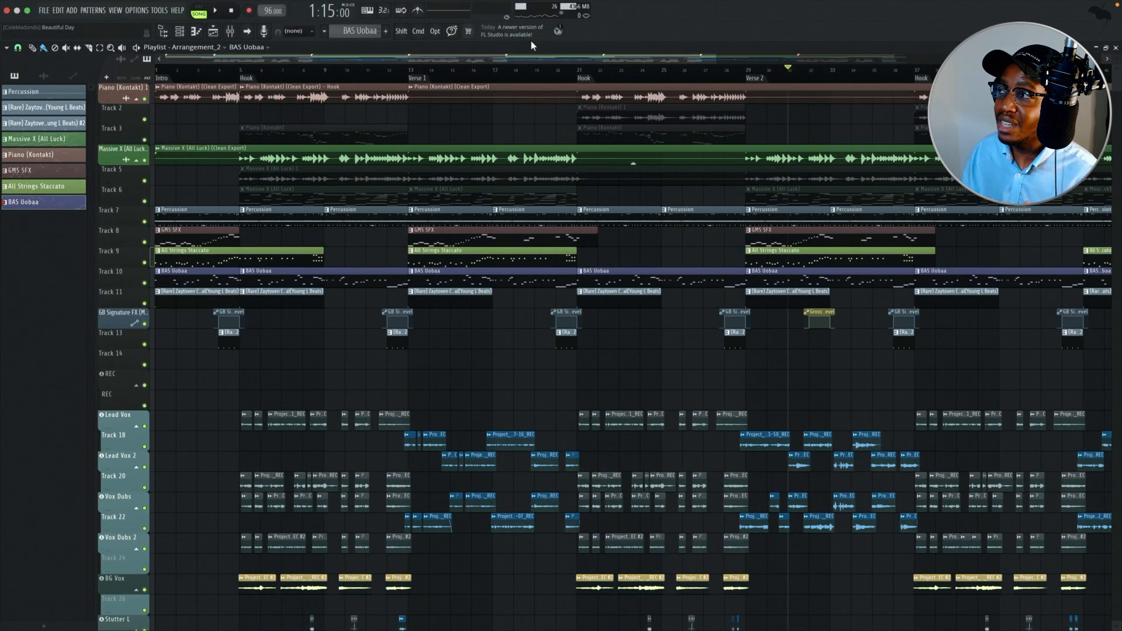
{"action": "left_click_drag", "start_coordinate": [717, 61], "coordinate": [912, 61]}
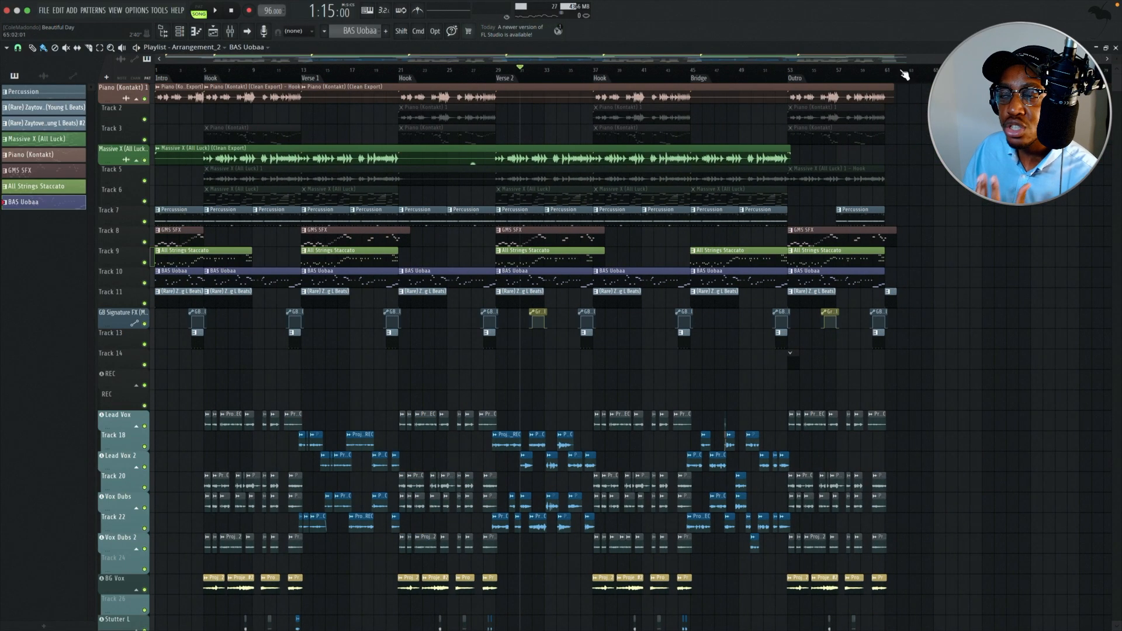
Step: View the project info with its lyrics in the comments and the working time statistics, and close the settings
{"action": "left_click", "coordinate": [142, 12]}
{"action": "left_click", "coordinate": [154, 41]}
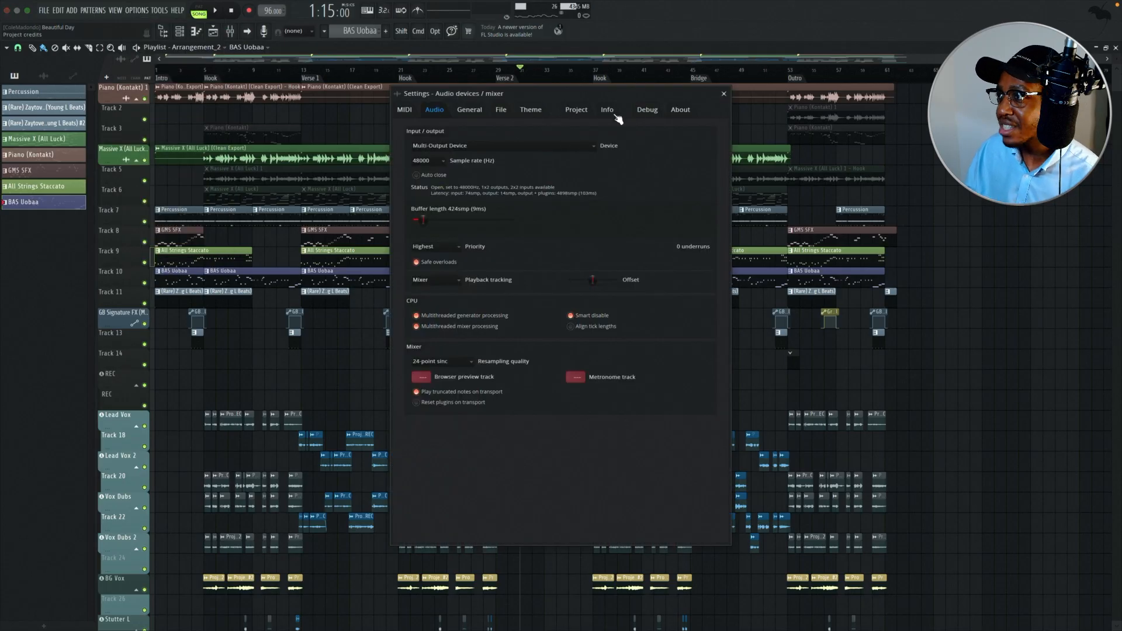
{"action": "left_click", "coordinate": [582, 111]}
{"action": "left_click", "coordinate": [607, 109]}
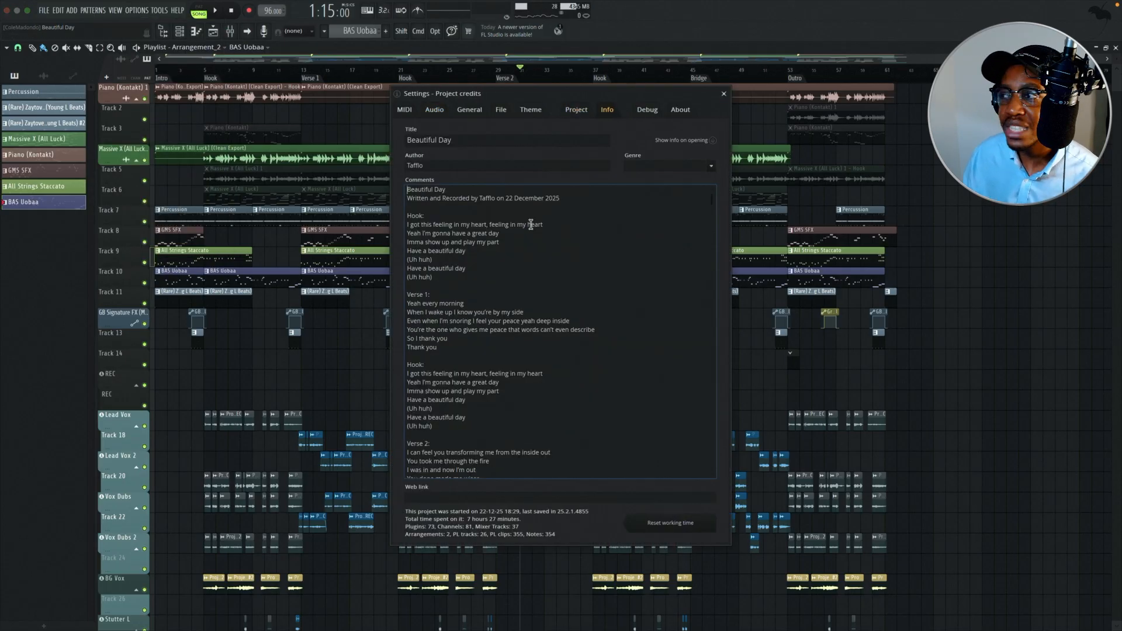
{"action": "scroll", "coordinate": [520, 234], "scroll_direction": "down", "scroll_amount": 10}
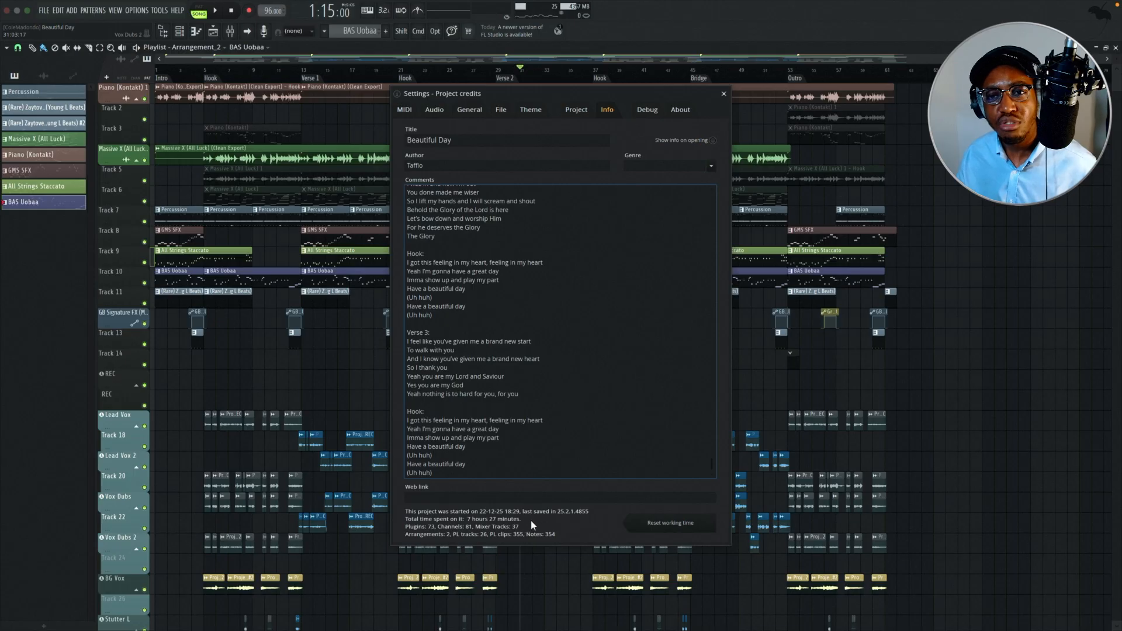
{"action": "left_click", "coordinate": [724, 93]}
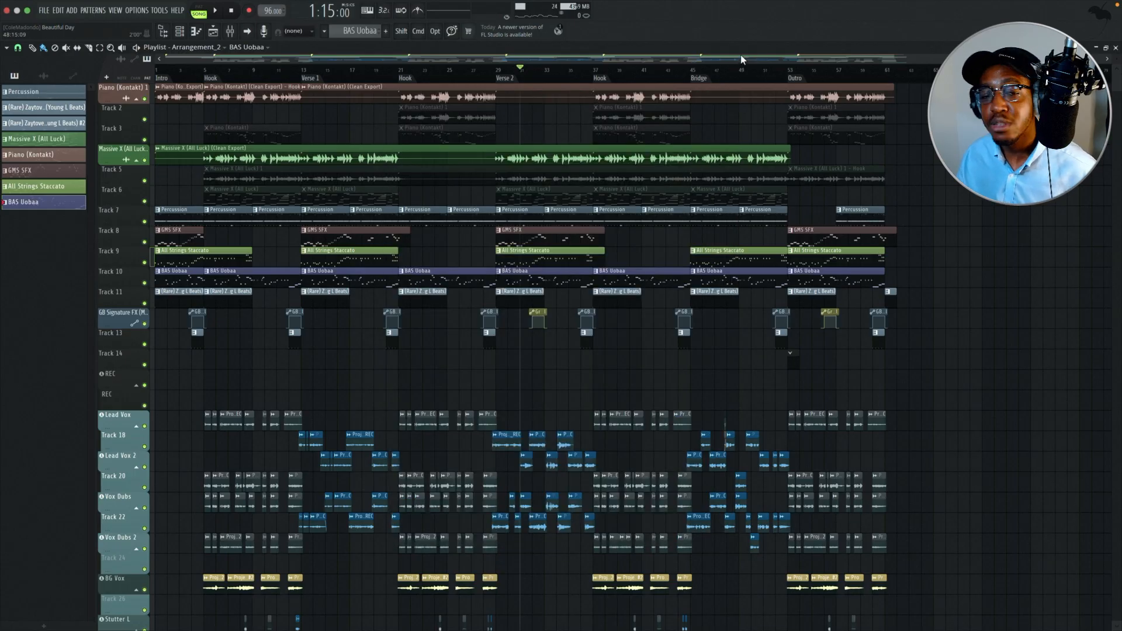